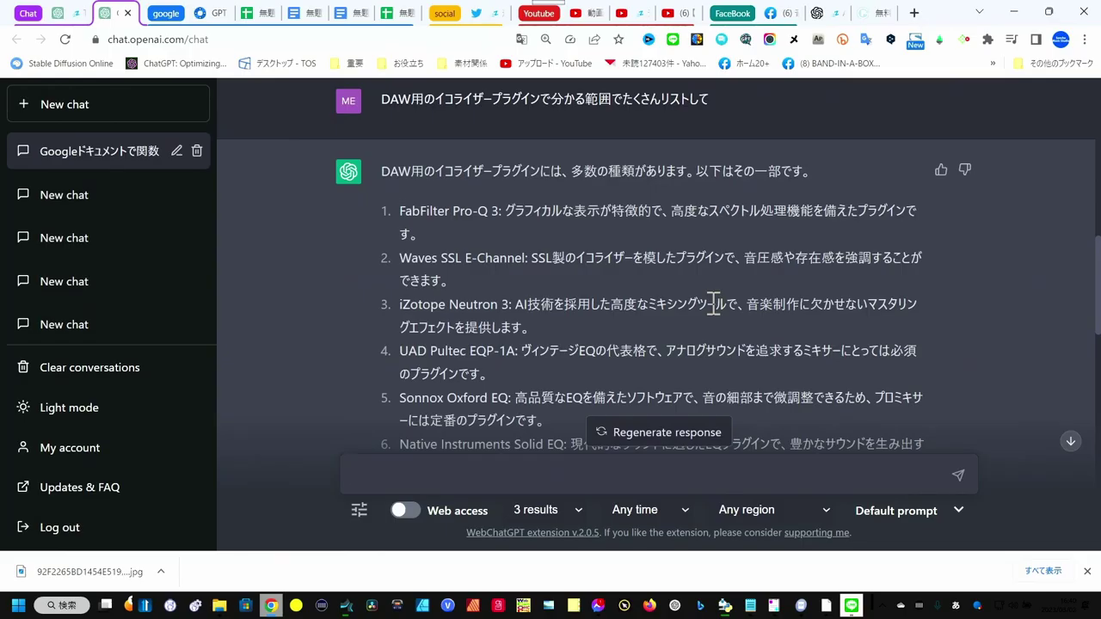
- Select ChatGPT's ten-item EQ plugin list, from TDR Nova EQ back up to FabFilter Pro-Q 3
scroll(616, 360, down, 2)
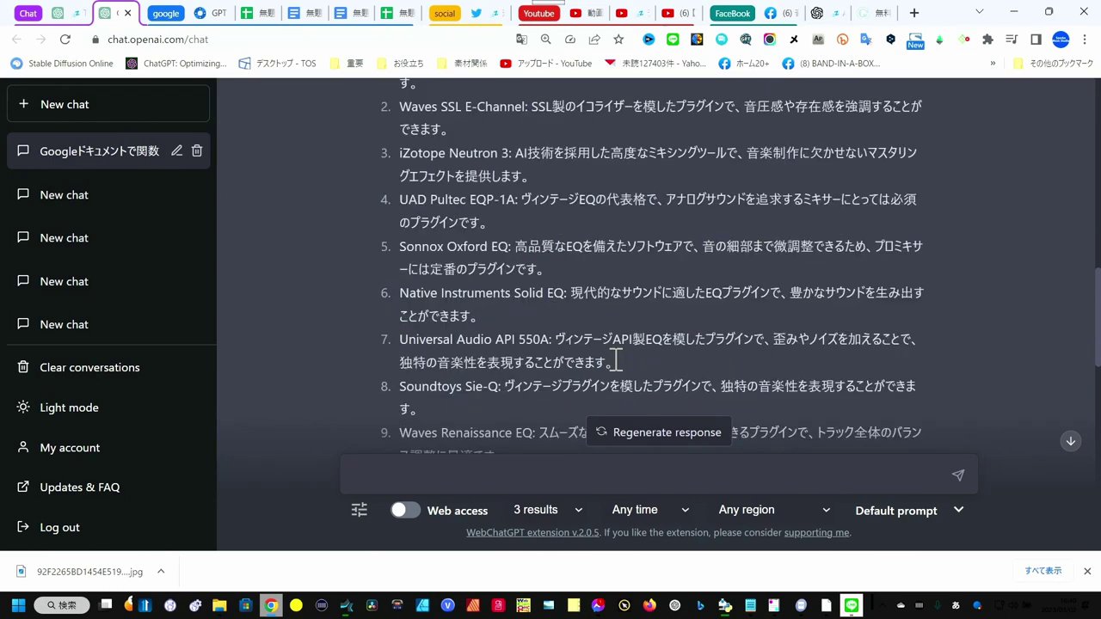
scroll(603, 379, down, 1)
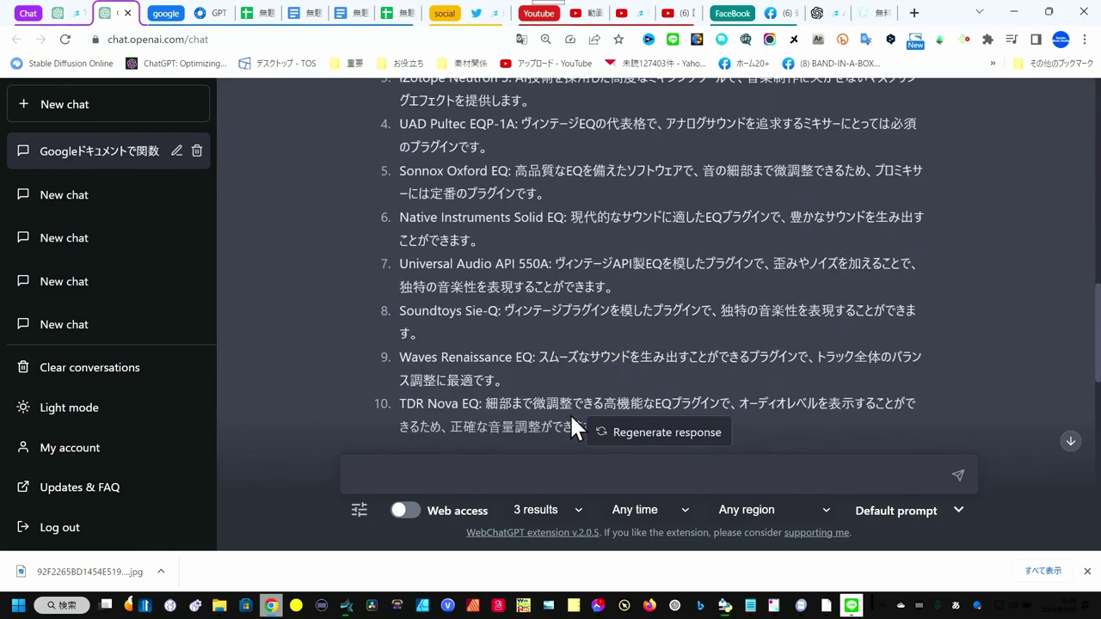
scroll(557, 316, down, 1)
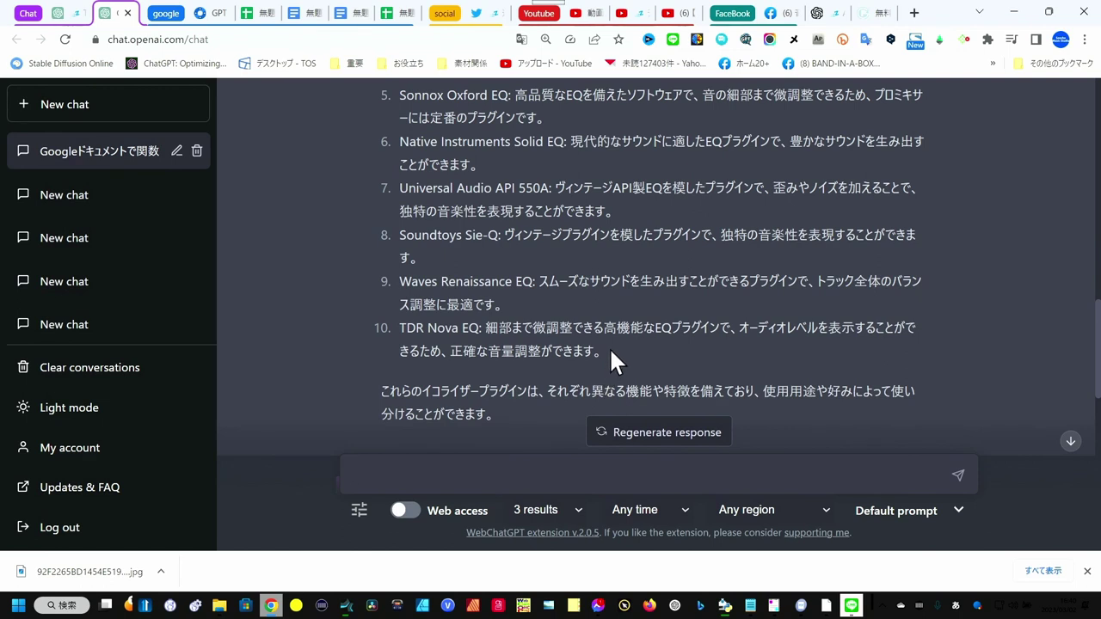
mouse_move(609, 346)
mouse_down()
mouse_move(429, 251)
mouse_move(393, 86)
mouse_up()
key(ctrl+c)
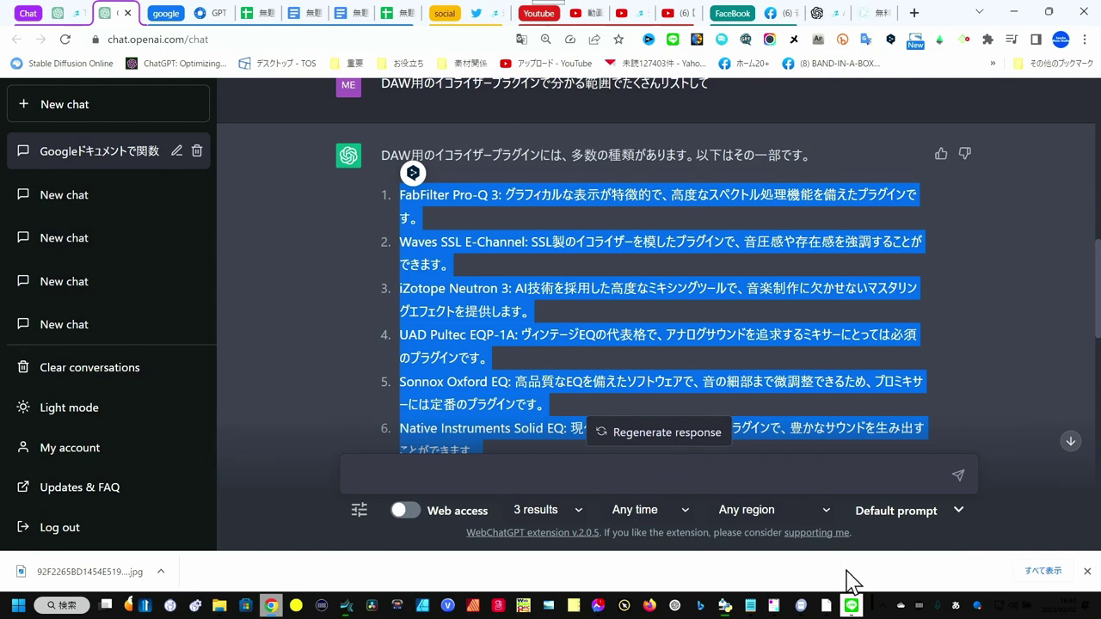
mouse_move(851, 606)
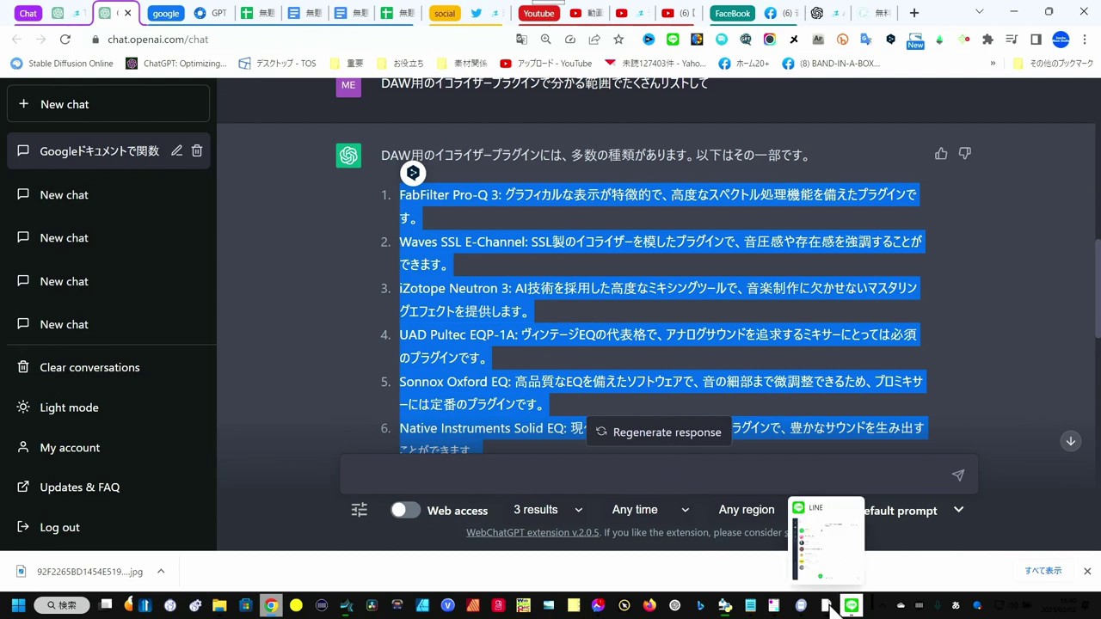
- Paste the ten EQ plugin entries into sakura.csv, add two blank lines, and return to ChatGPT
click(826, 606)
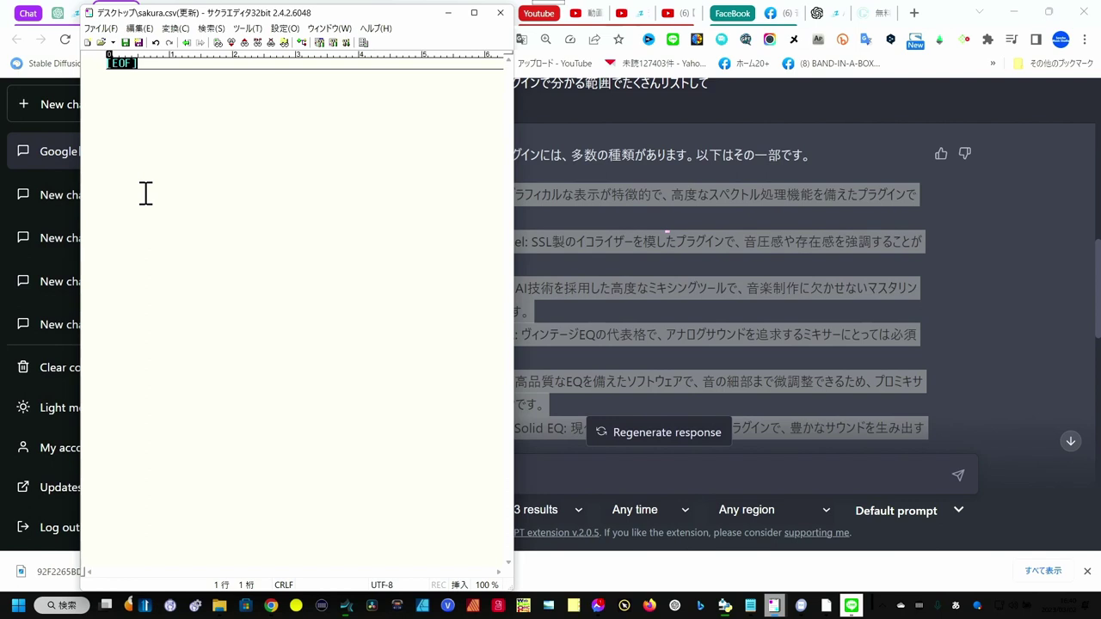
key(ctrl+v)
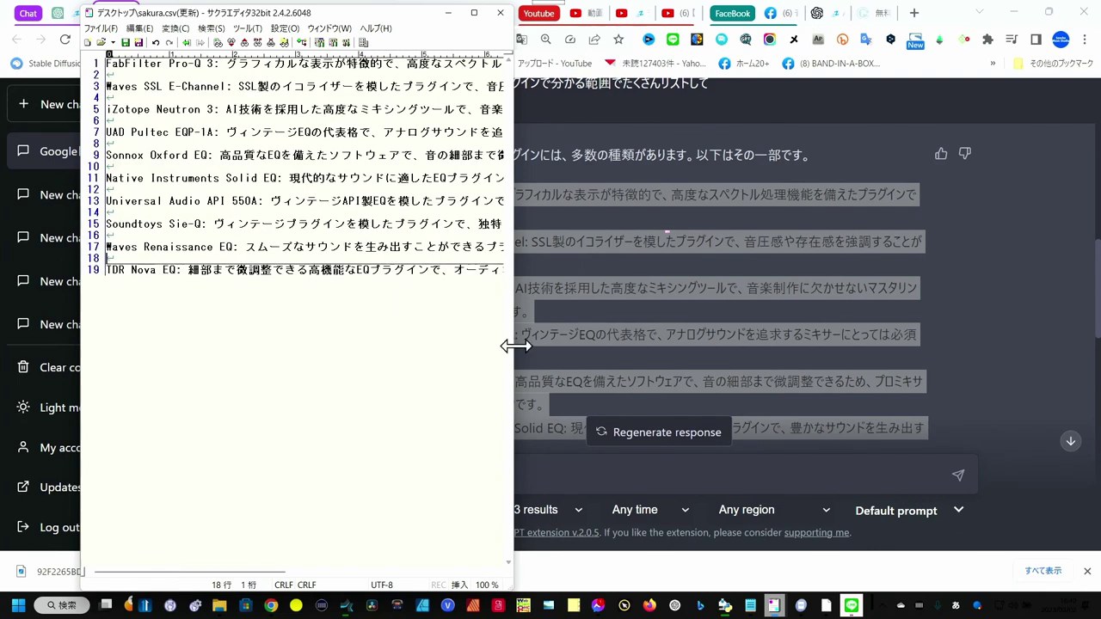
drag(511, 344, 1053, 283)
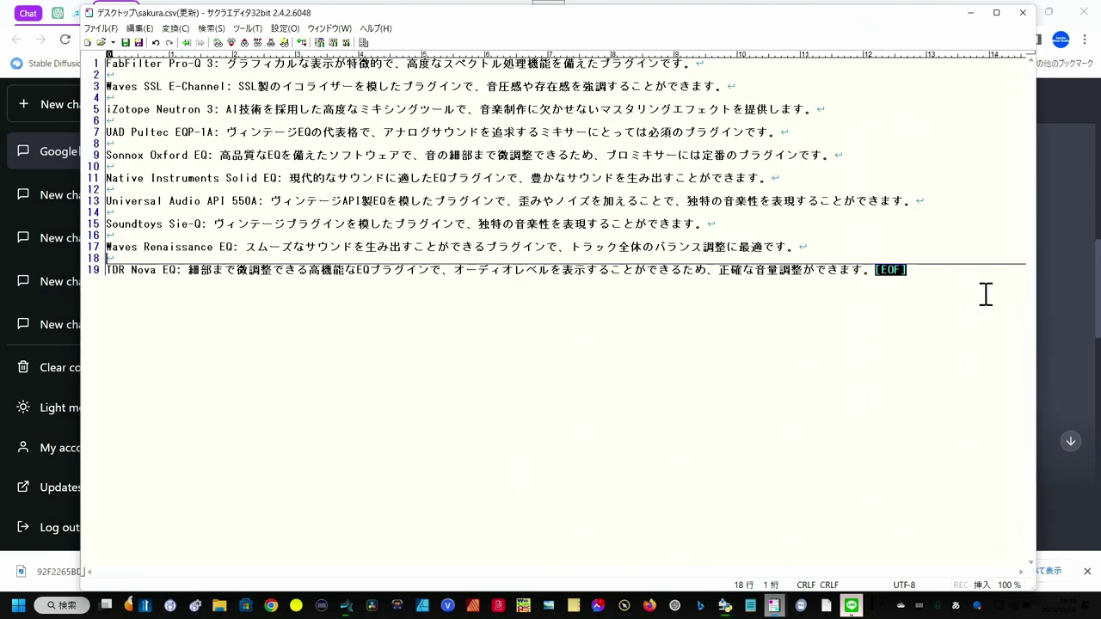
click(893, 287)
key(Return)
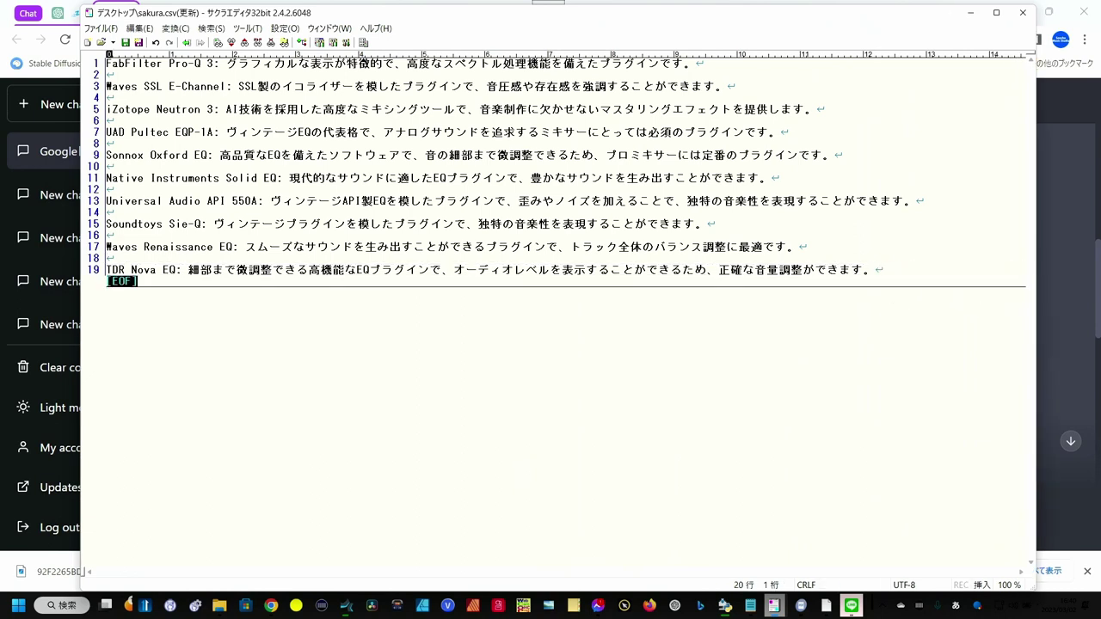
key(Return)
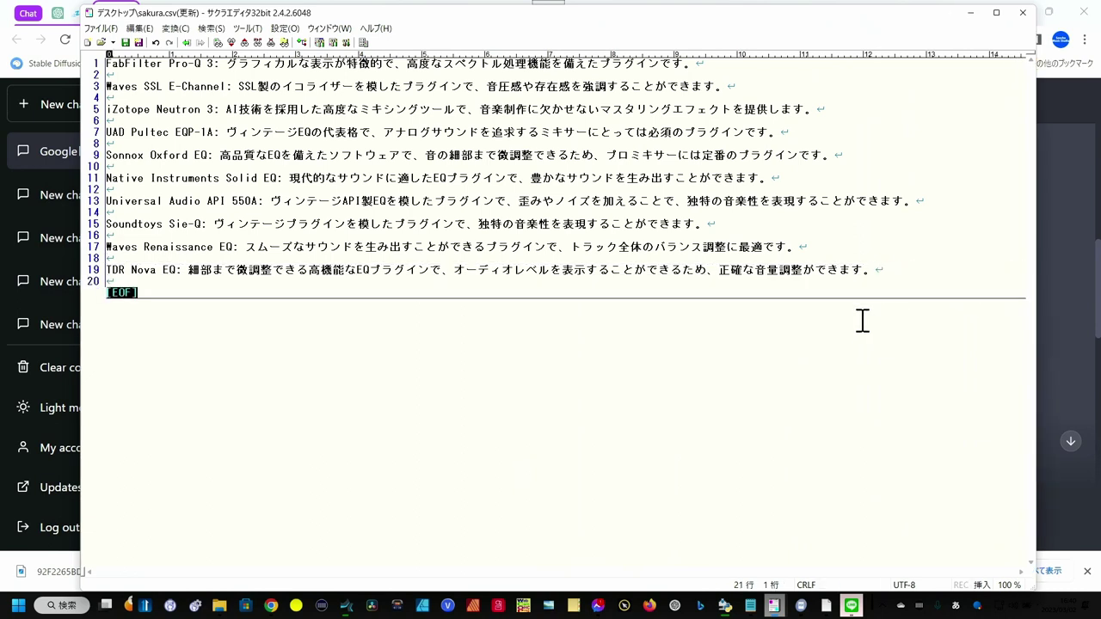
click(1086, 180)
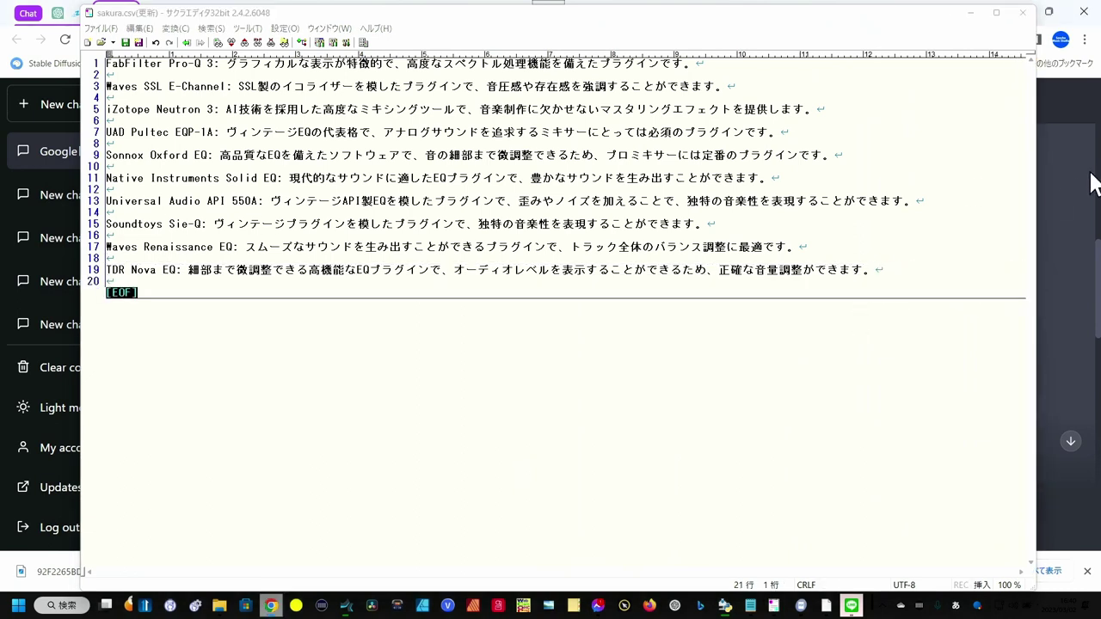
click(1049, 104)
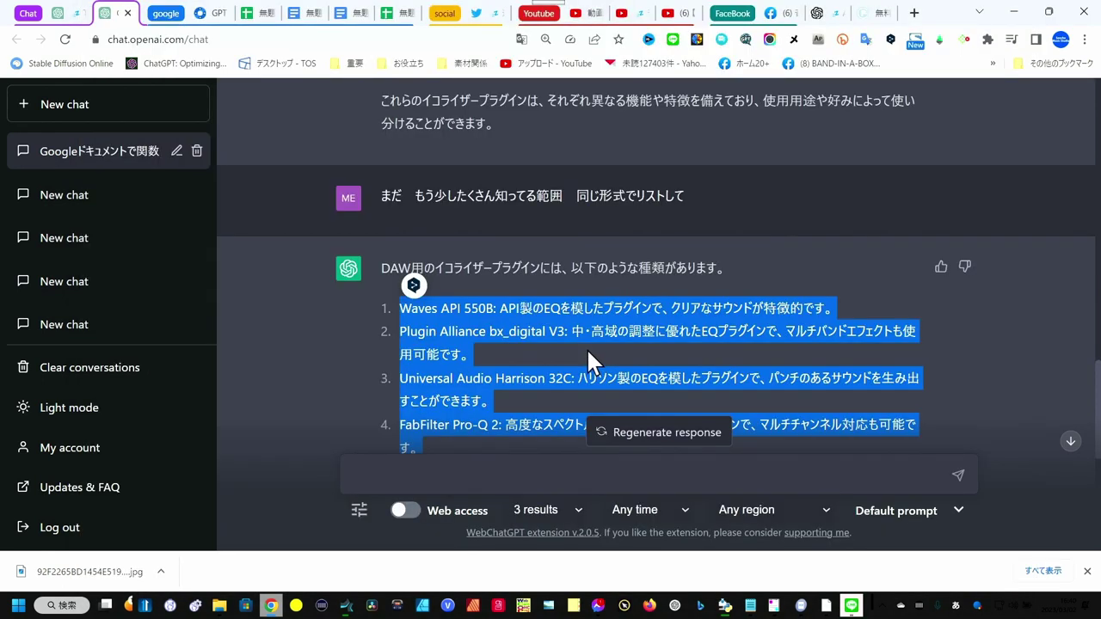
mouse_move(775, 605)
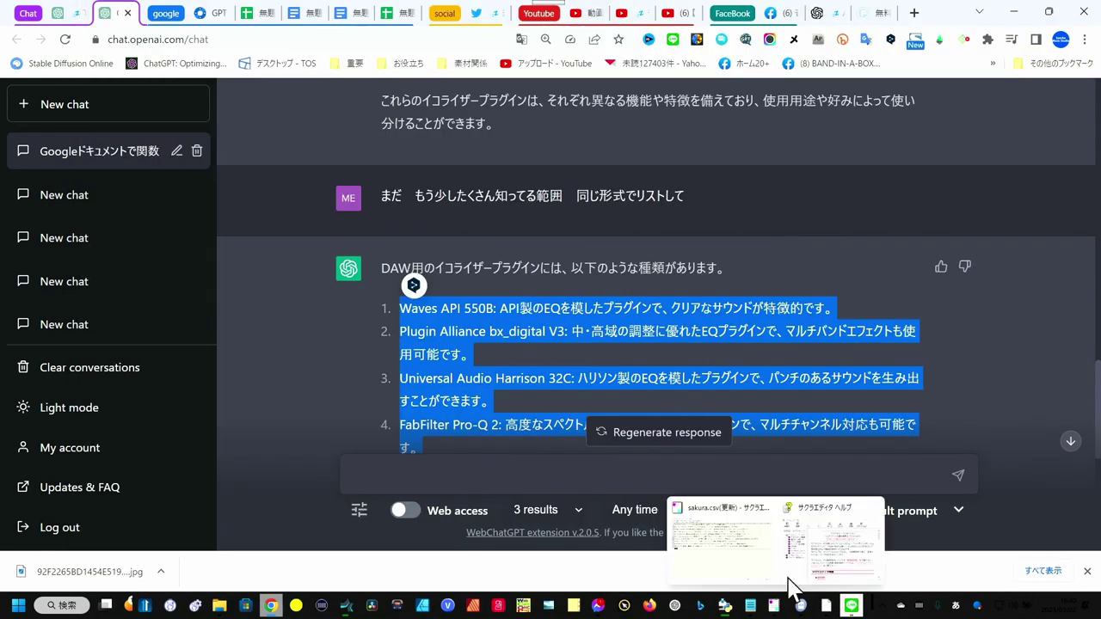
- Paste the second plugin batch into sakura.csv and open Replace on the ': ' after Pro-Q 3
click(748, 571)
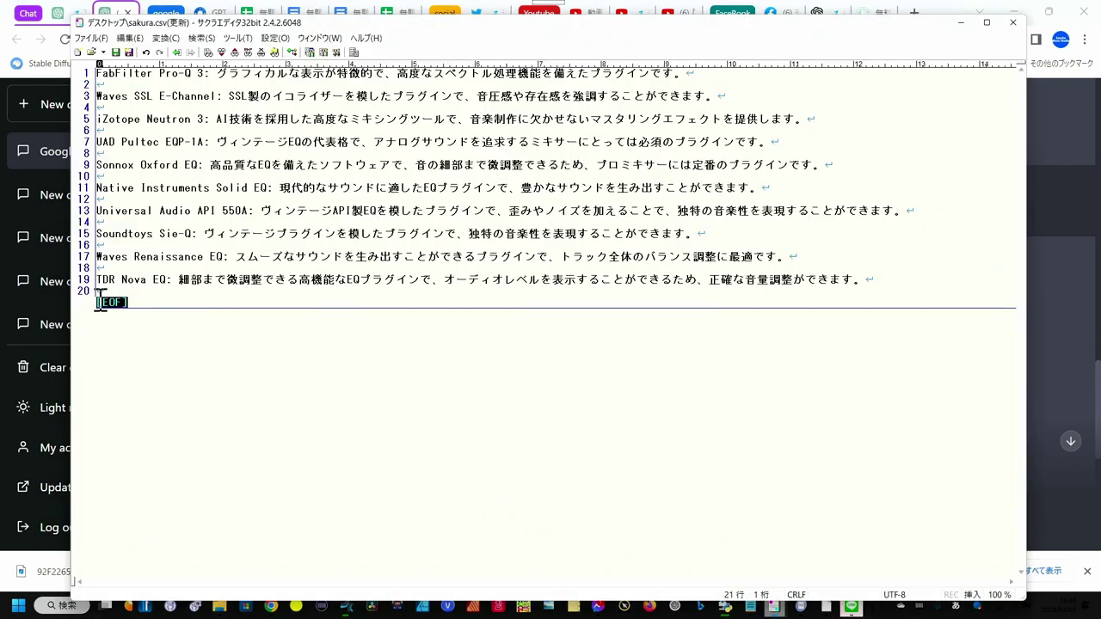
text(Waves API 550B: API製のEQを模したプラグインで、クリアなサウンドが特徴的です。  Plugin Alliance bx_digital V3: 中・高域の調整に優れたEQプラグインで、マルチバンドエフェクトも使用可能です。  Universal Audio Harrison 32C: ハリソン製のEQを模したプラグインで、パンチのあるサウンドを生み出すことができます。  FabFilter Pro-Q 2: 高度なスペクトル処理機能を備えたプラグインで、マルチチャンネル対応も可能です。  SSL G-Equalizer: SSL製のEQを模したプラグインで、オープンで透明感のあるサウンドを生み出すことができます。  T-RackS EQP-1A: ヴィンテージEQの代表格を模したプラグインで、自然なサウンドを生み出すことができます。  Sound Radix SurferEQ 2: 楽器ごとに最適なEQ設定を行うことができるプラグインで、自動調整機能が特徴的です。  Softube Tube-Tech PE 1C: ヴィンテージプラグインを模したプラグインで、アナログらしい温かみのあるサウンドを生み出すことができます。  PSP Audioware NobleQ: 中域の調整に優れたEQプラグインで、ヴィンテージ機材の音質を再現しています。  Acon Digital Equalize: プリセットが豊富なEQプラグインで、ボーカルや楽器のトラック調整に最適です。)
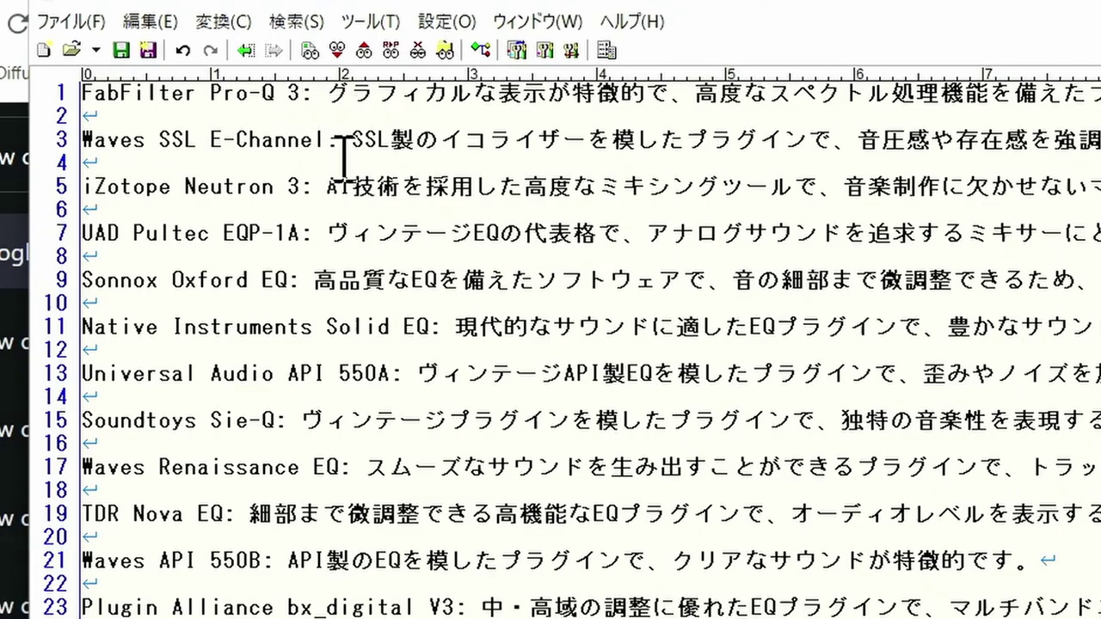
click(306, 93)
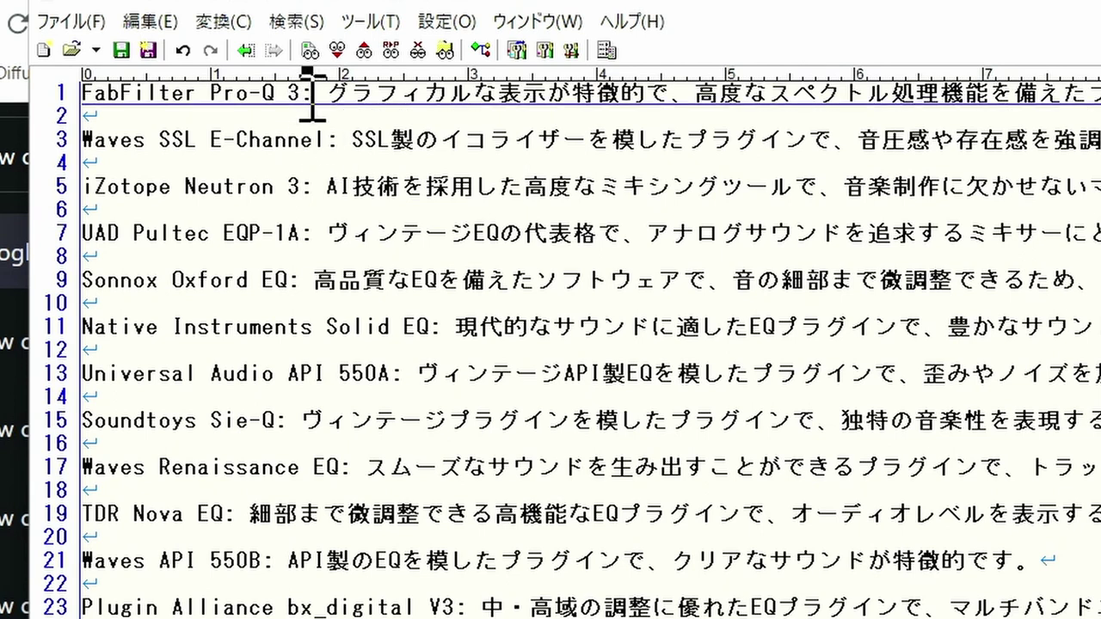
drag(307, 92, 329, 93)
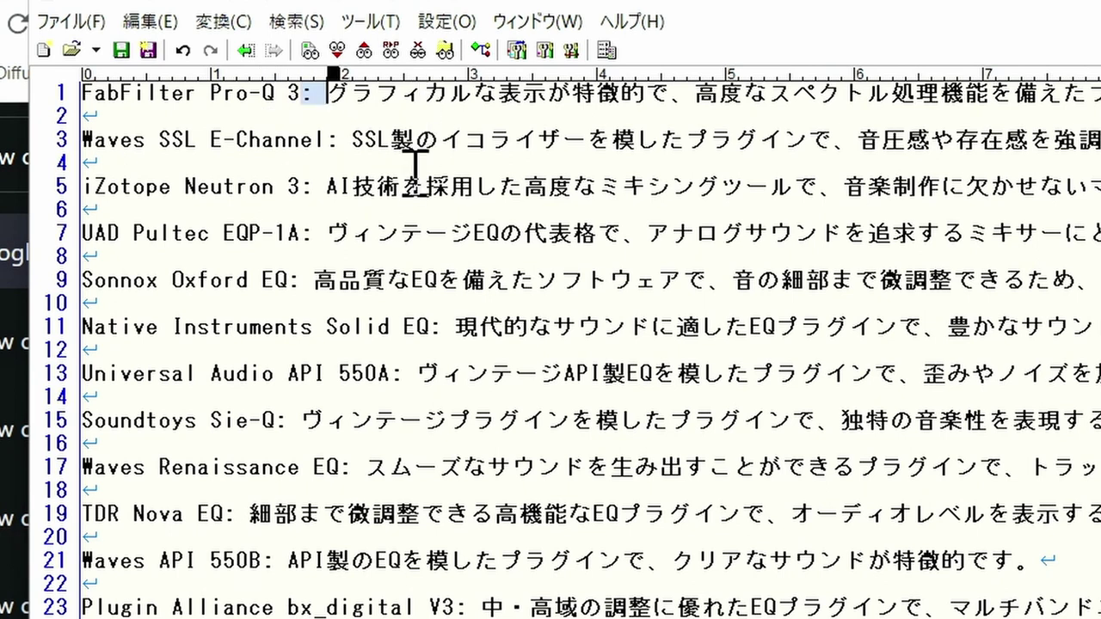
key(ctrl+r)
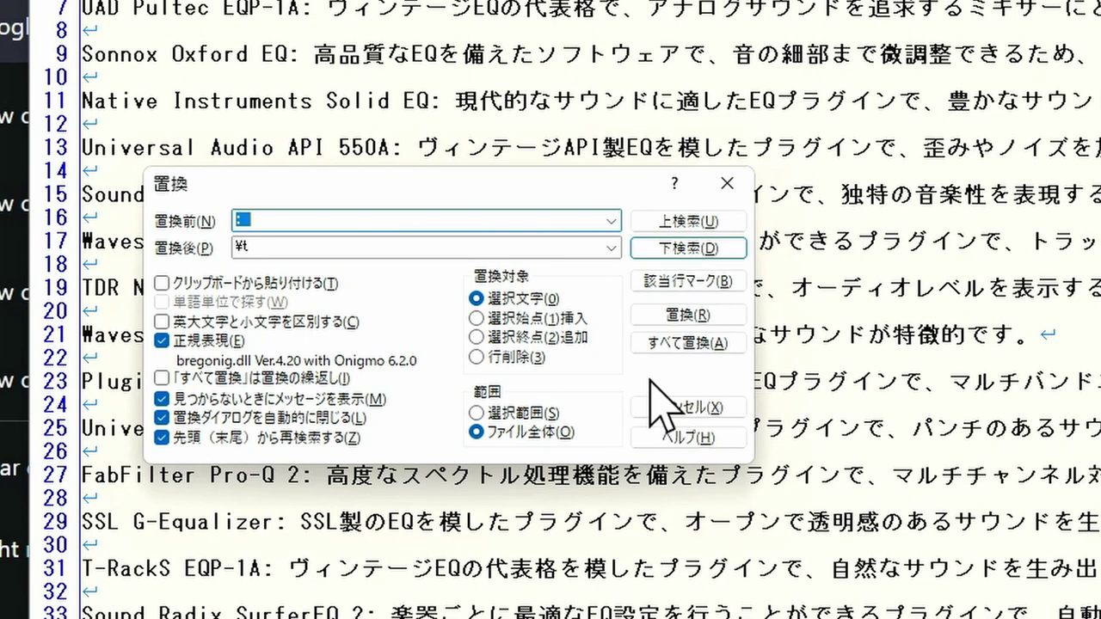
- Replace all 20 colon separators with tabs, then return to the start of line 1
click(678, 344)
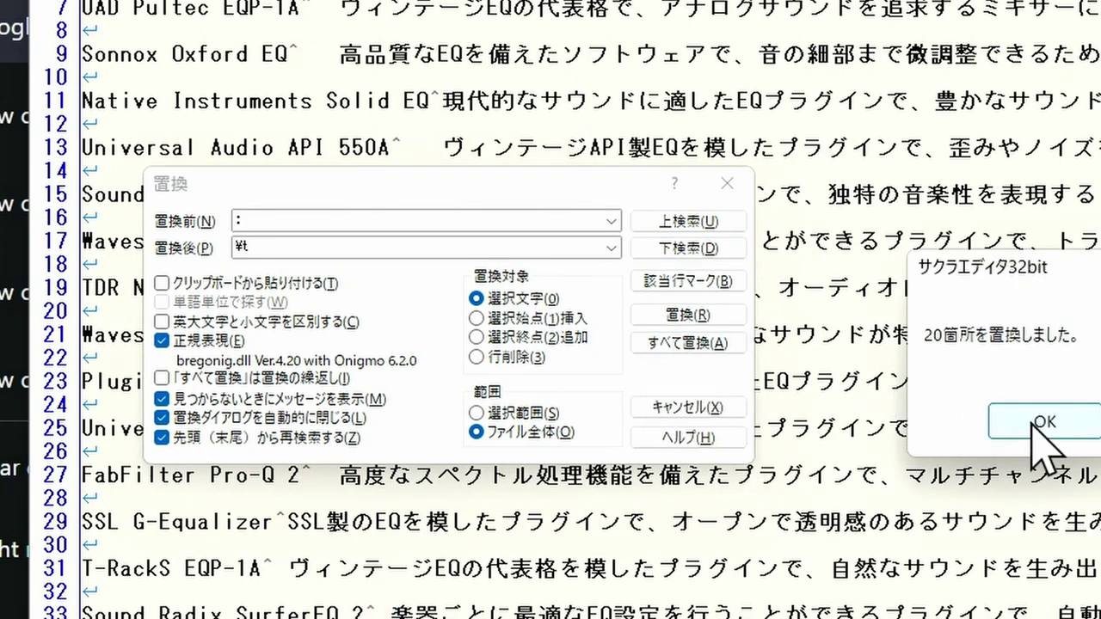
click(1033, 425)
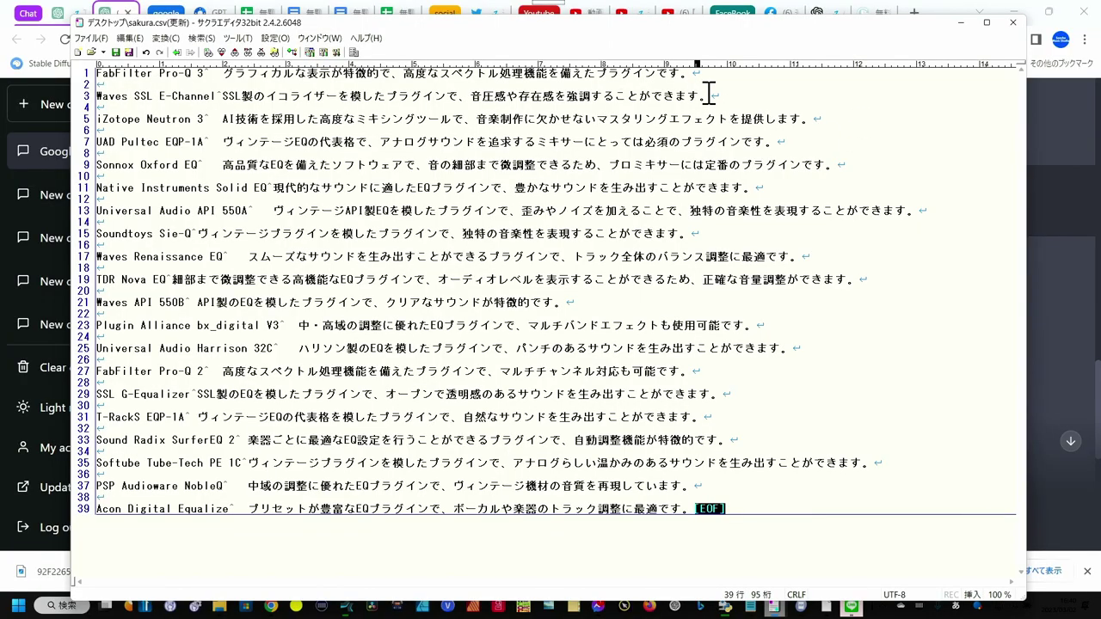
click(106, 79)
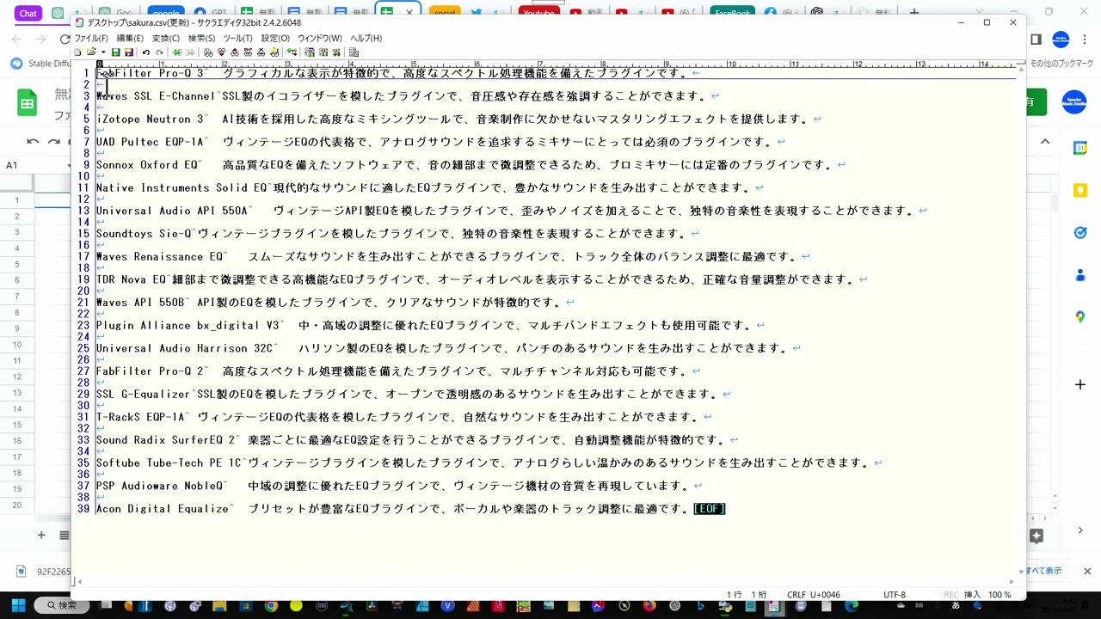
- Record a keyboard macro that finds the next line break and deletes the blank line 4
click(236, 38)
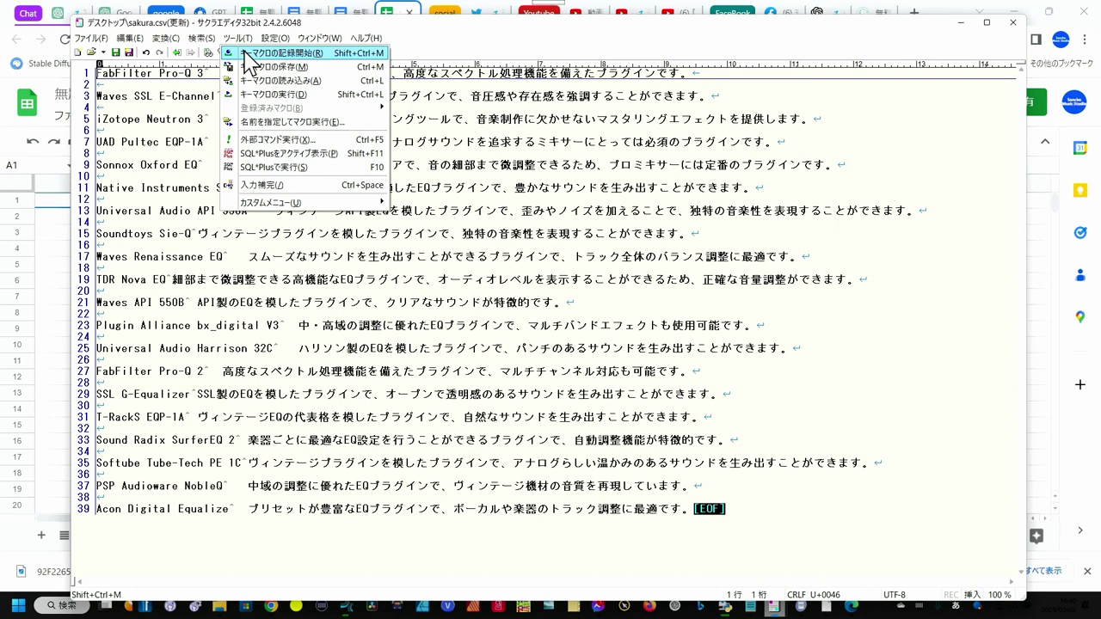
click(245, 53)
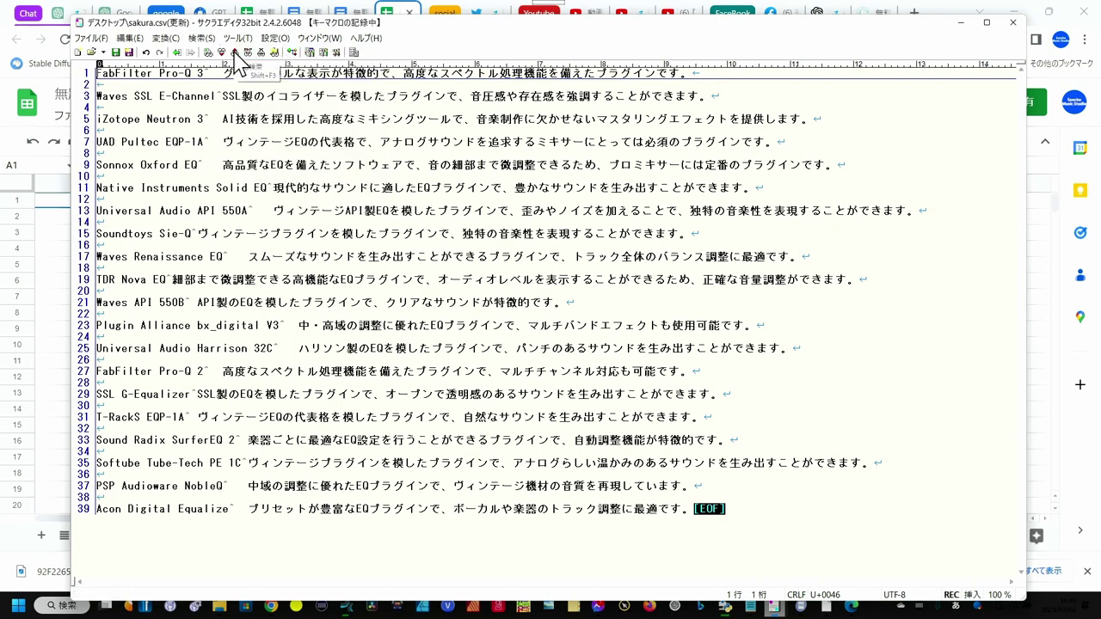
click(235, 54)
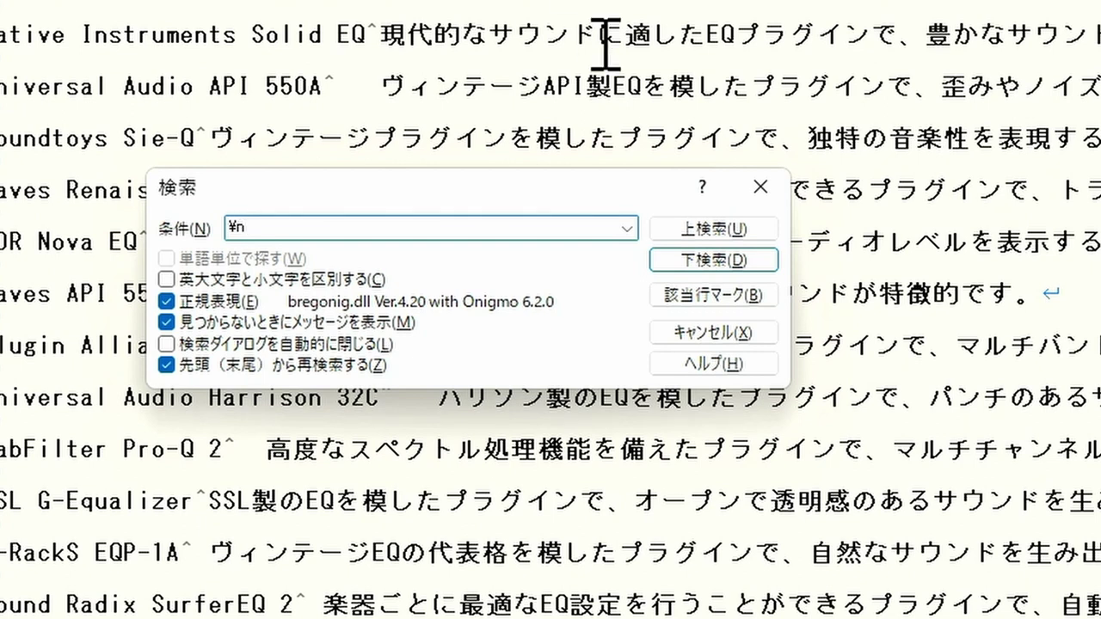
click(707, 258)
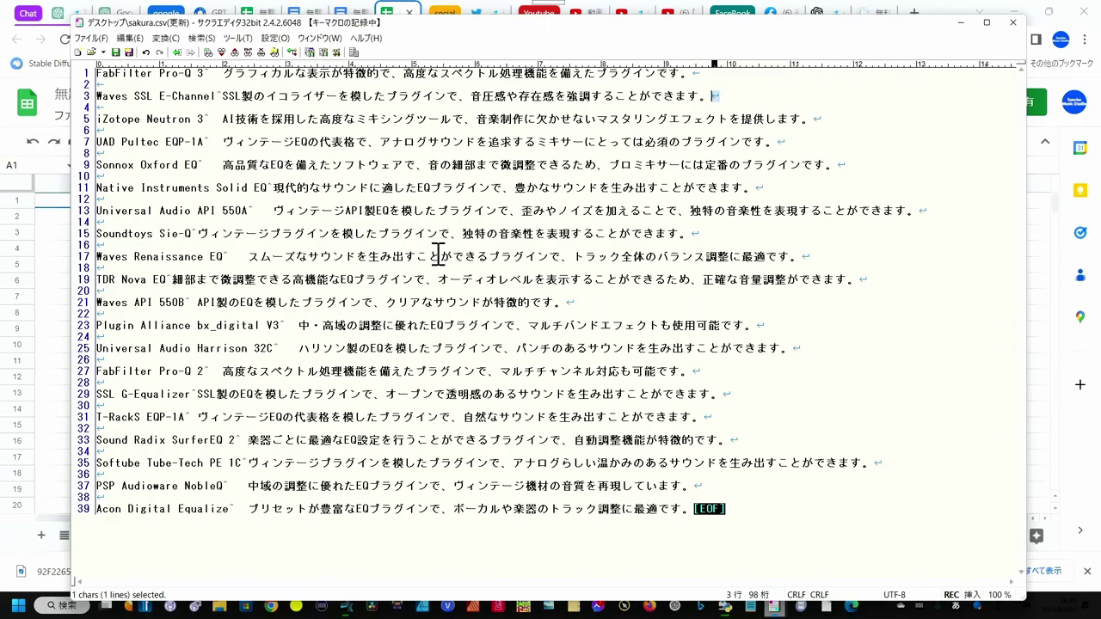
key(Return)
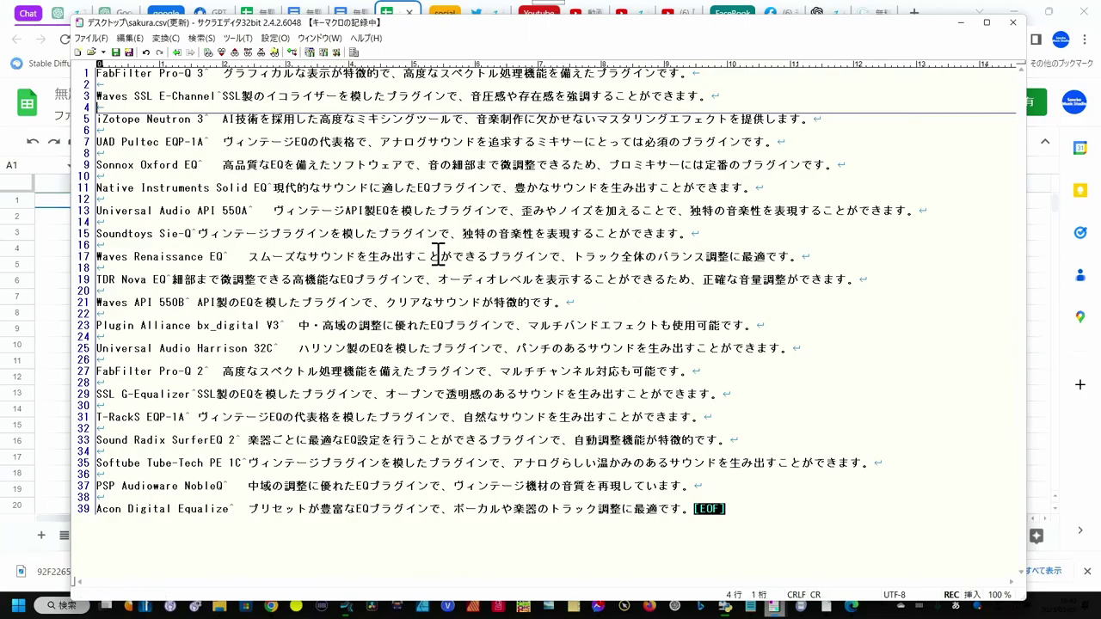
key(BackSpace)
click(246, 38)
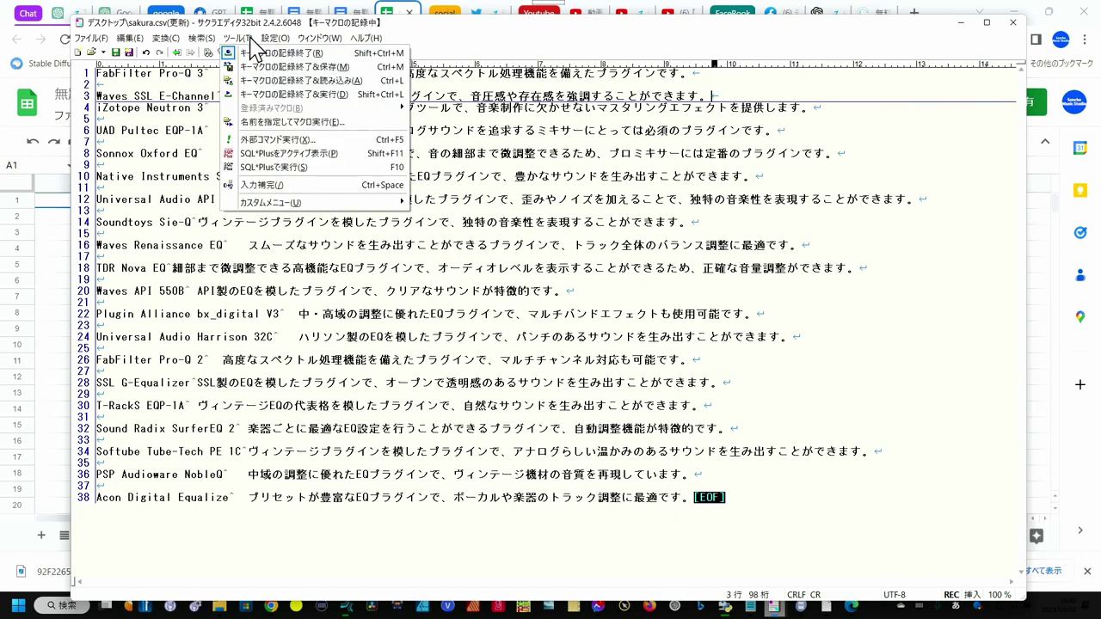
click(254, 54)
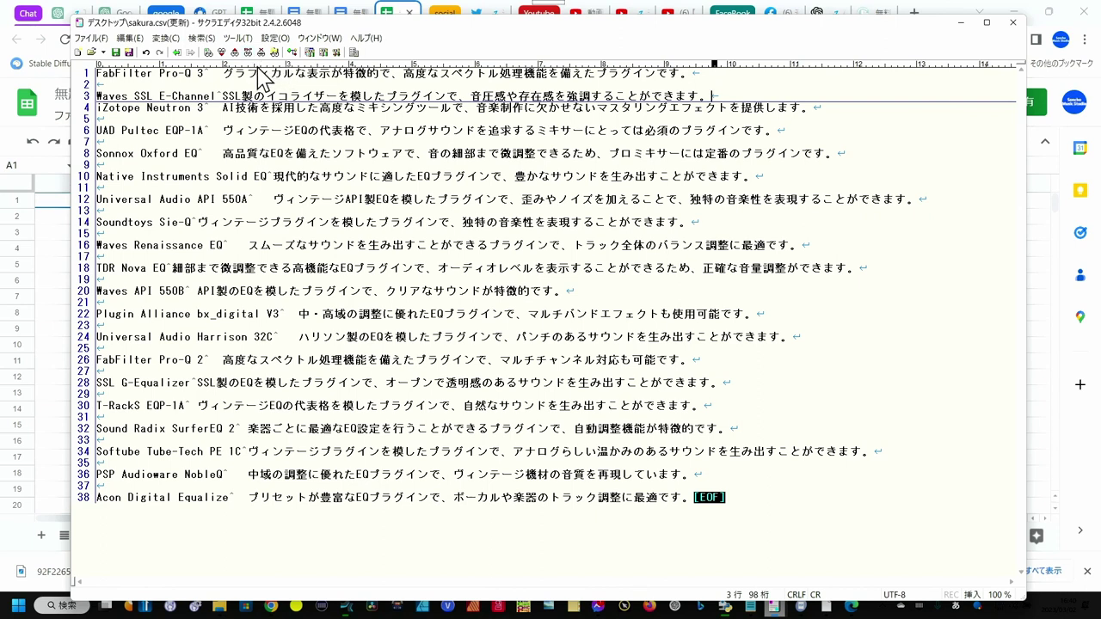
- Join out the blank lines below the early plugin entries, including UAD Pultec
click(98, 94)
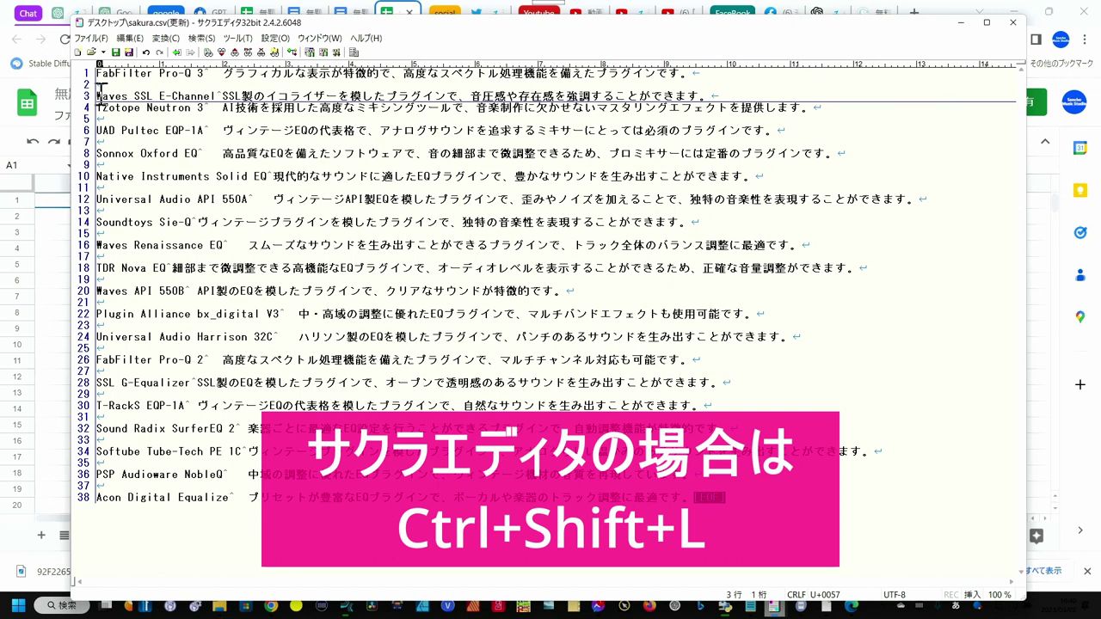
key(Down)
key(End)
key(Delete)
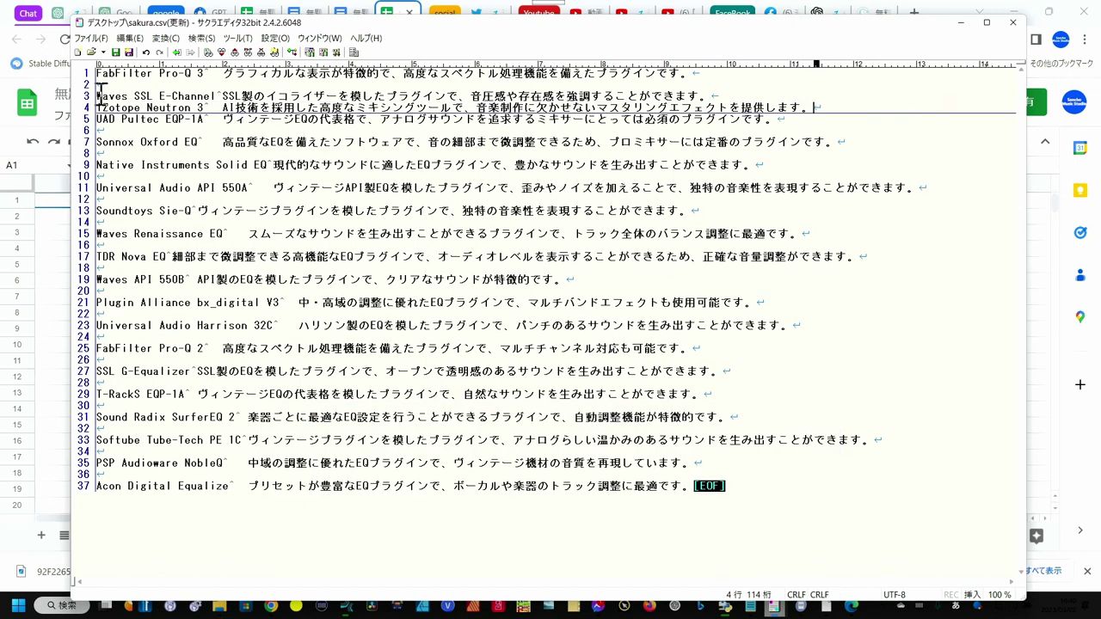
key(Down)
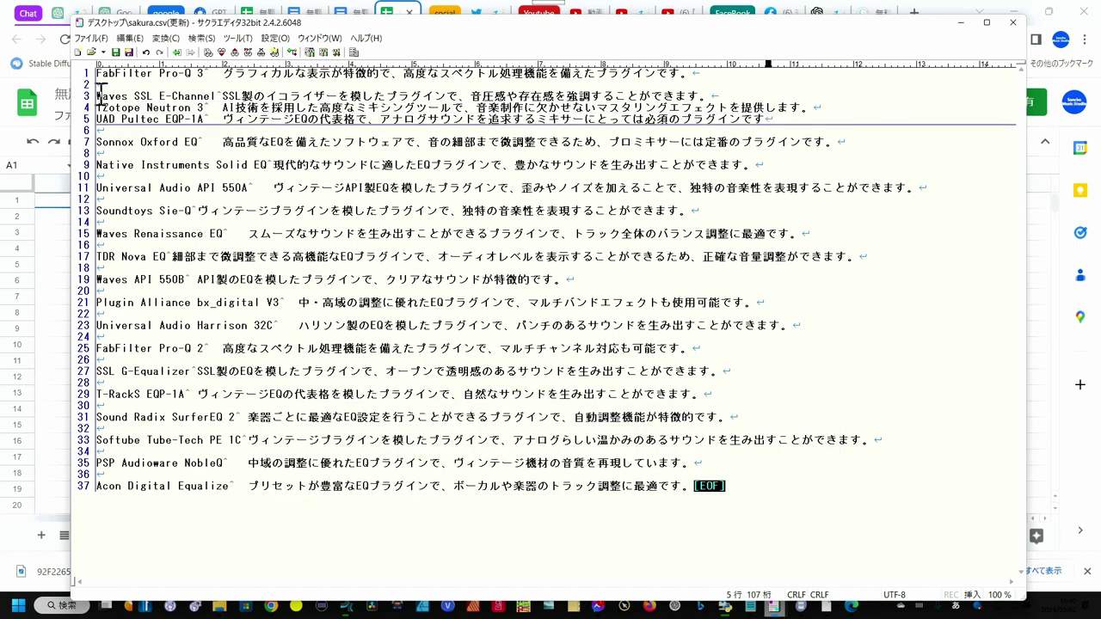
key(Down)
key(Delete)
key(End)
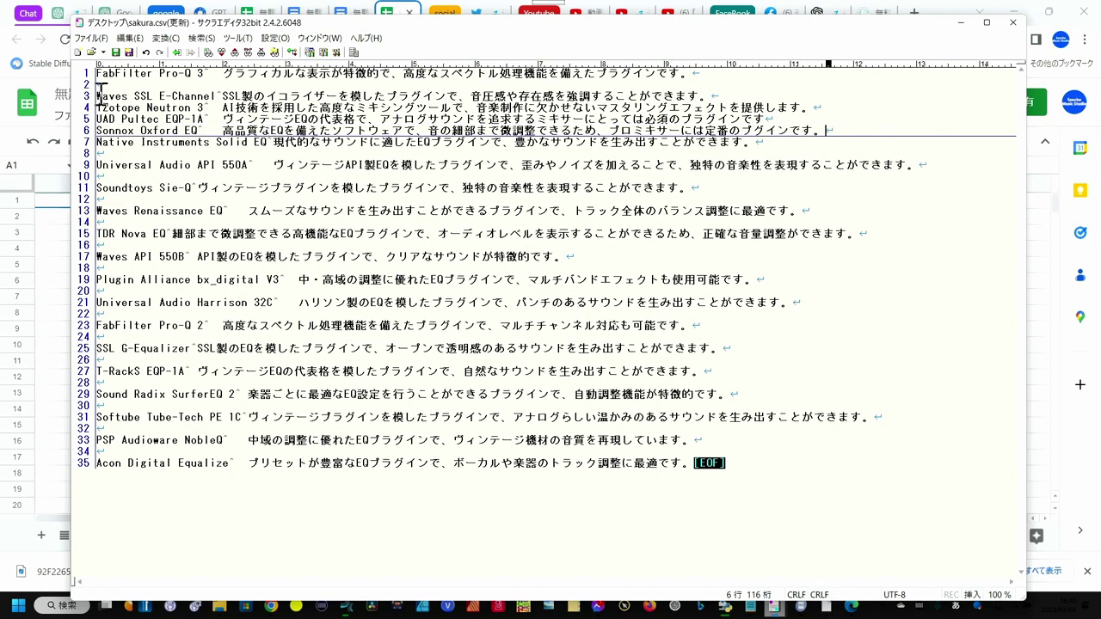
key(Down)
key(End)
key(Delete)
key(Down)
key(End)
key(Delete)
key(Down)
key(End)
key(Delete)
key(Down)
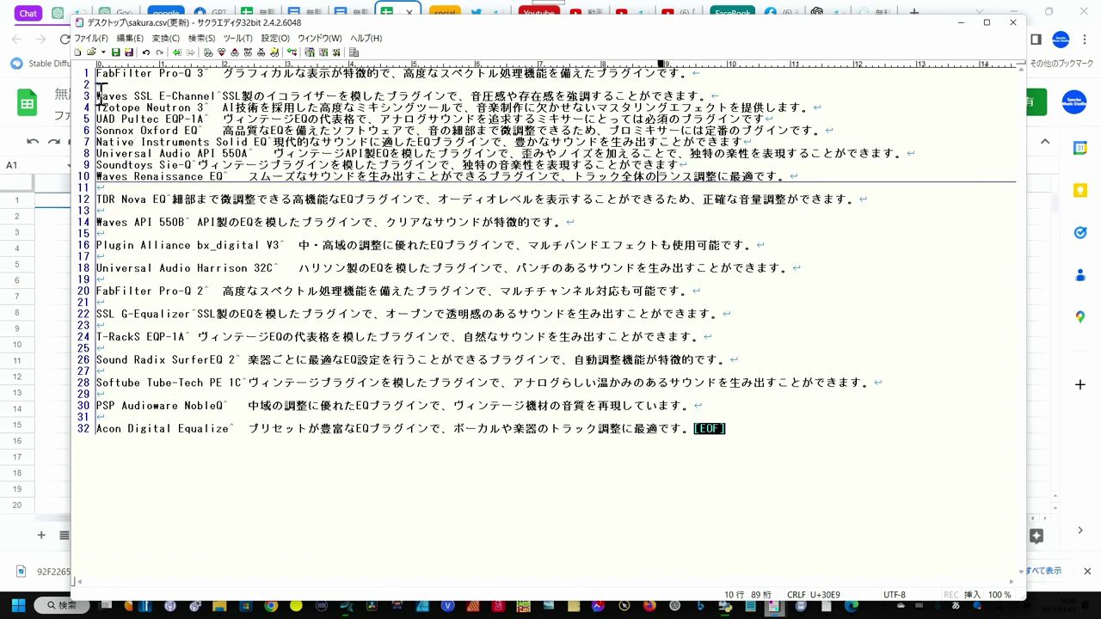
- Join out the remaining blank lines between the middle and later entries, down to PSP and Acon
key(End)
key(Delete)
key(Down)
key(Delete)
key(End)
key(Delete)
key(Down)
key(Delete)
key(End)
key(Delete)
key(Down)
key(Delete)
key(End)
key(Delete)
key(Down)
key(Delete)
key(End)
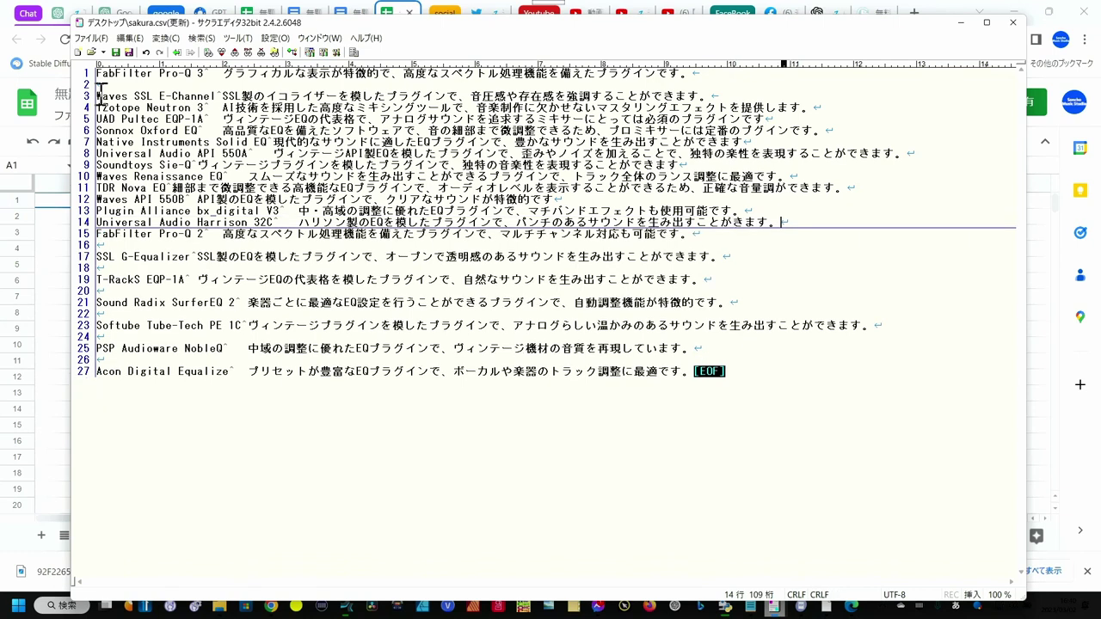
key(Down)
key(End)
key(Delete)
key(Down)
key(End)
key(Delete)
key(Down)
key(End)
key(Delete)
key(Down)
key(End)
key(Delete)
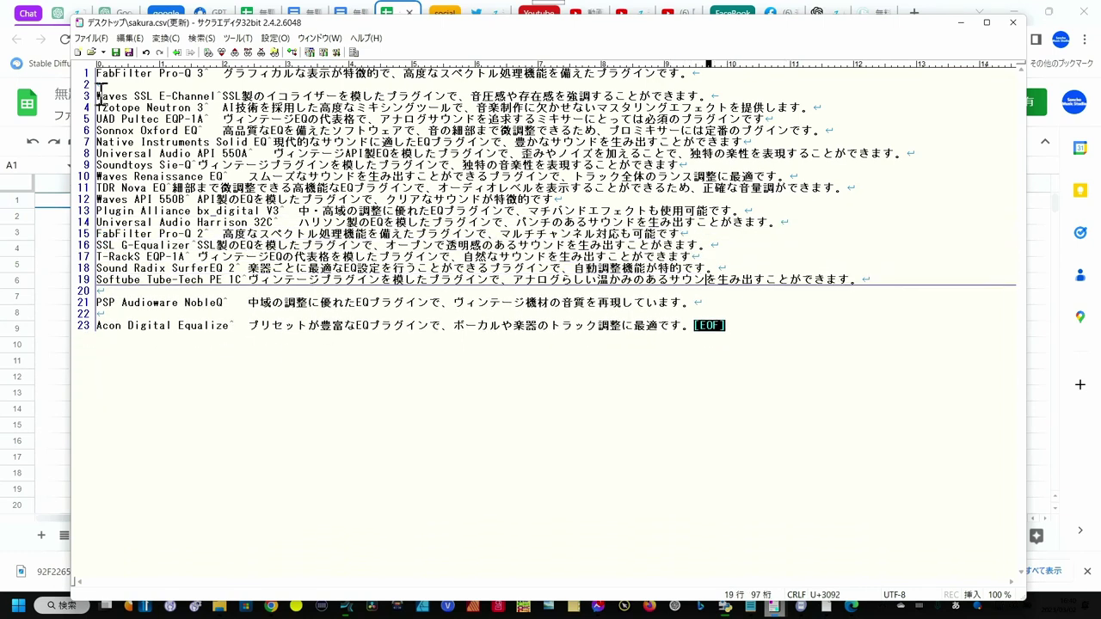
key(End)
key(Delete)
key(Down)
key(End)
key(Delete)
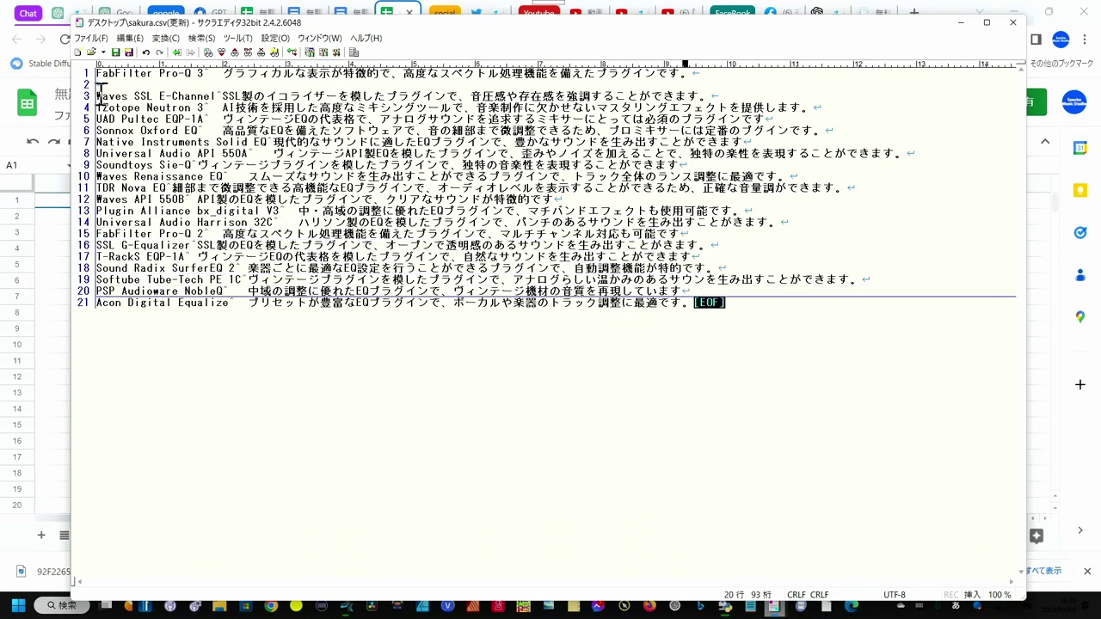
- Delete the empty line 2, copy all twenty plugin lines, and switch back to Chrome
click(103, 85)
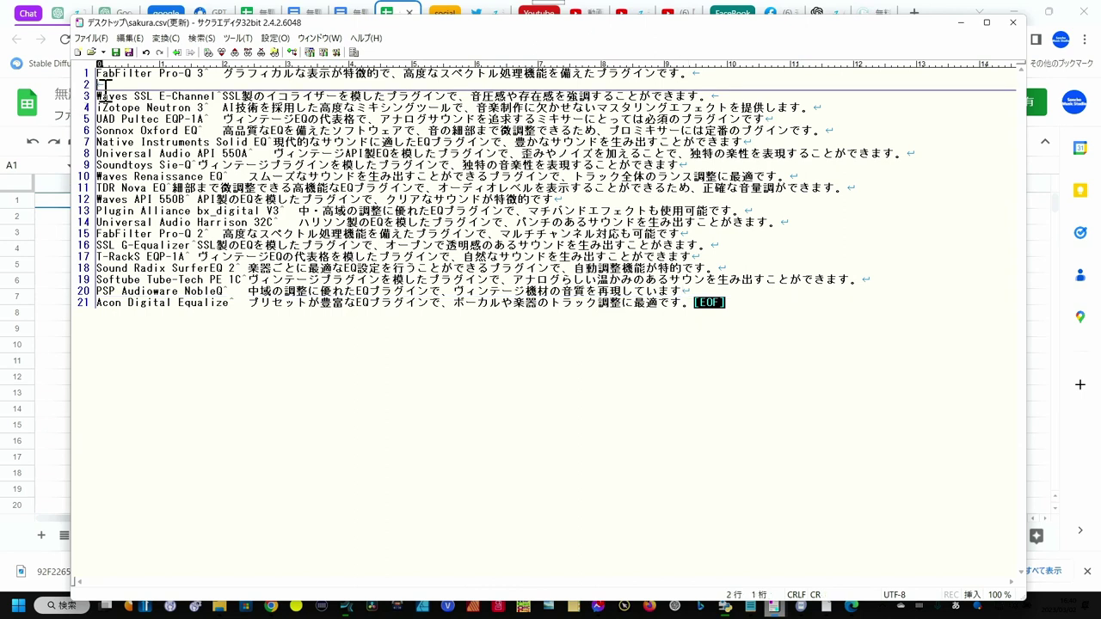
key(BackSpace)
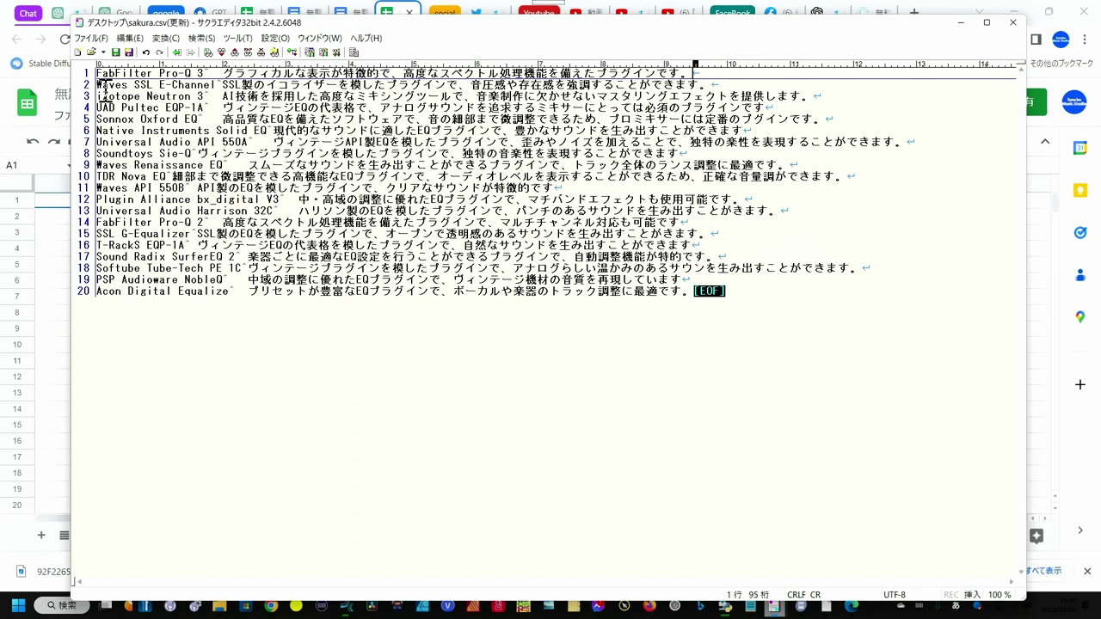
key(ctrl+a)
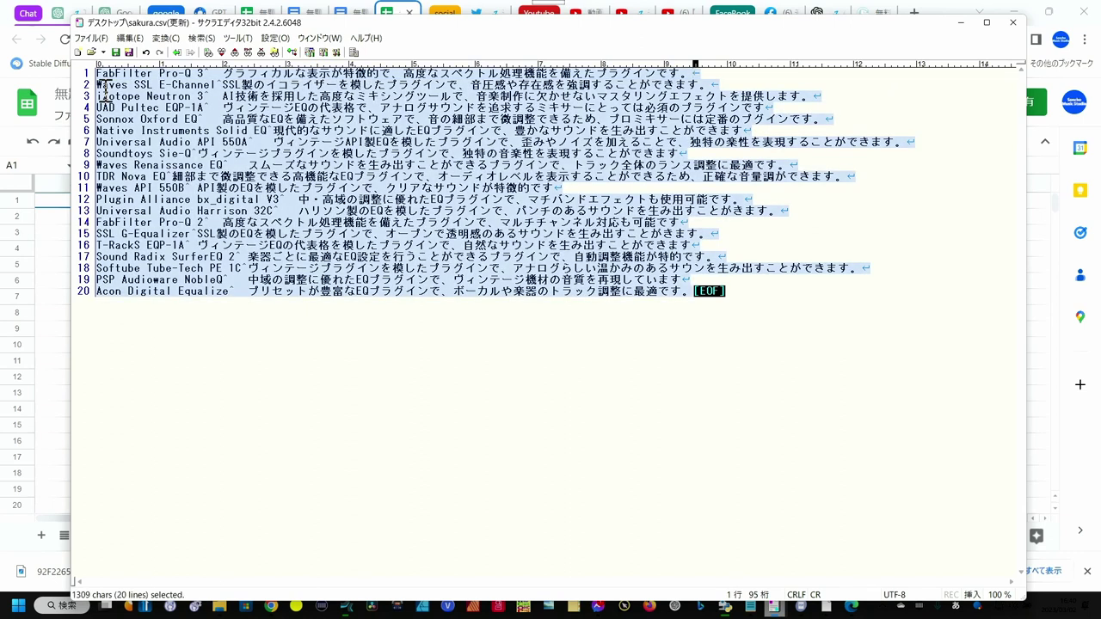
key(ctrl+c)
key(alt+Tab)
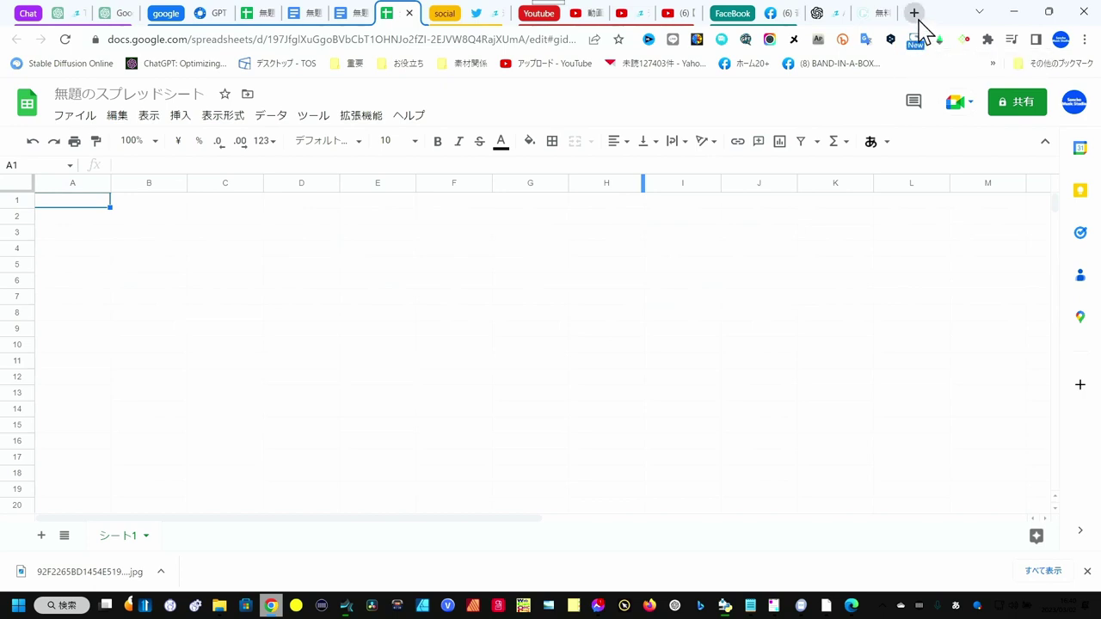
- In a new tab, create a Blank Google Sheets spreadsheet through the apps grid and select A2
click(915, 13)
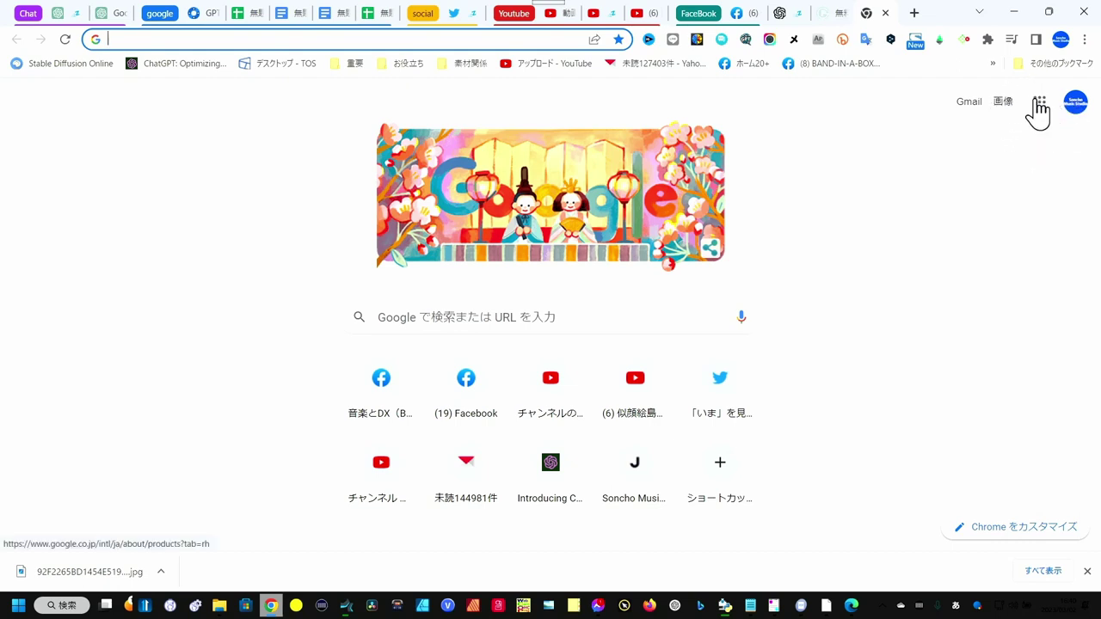
click(1039, 107)
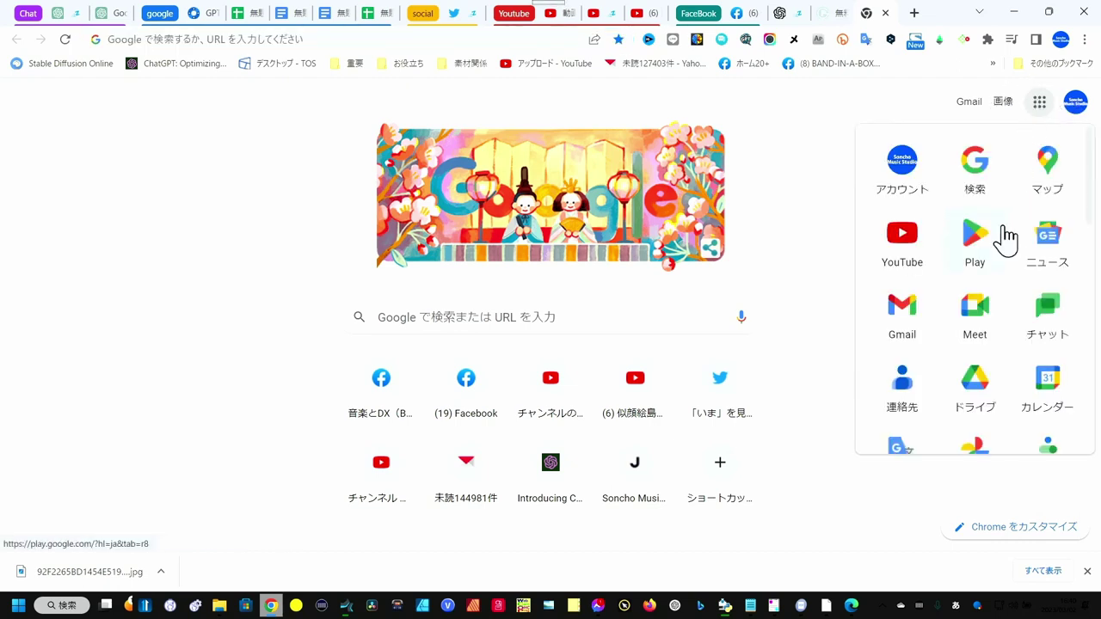
scroll(1005, 237, down, 2)
scroll(1005, 239, down, 2)
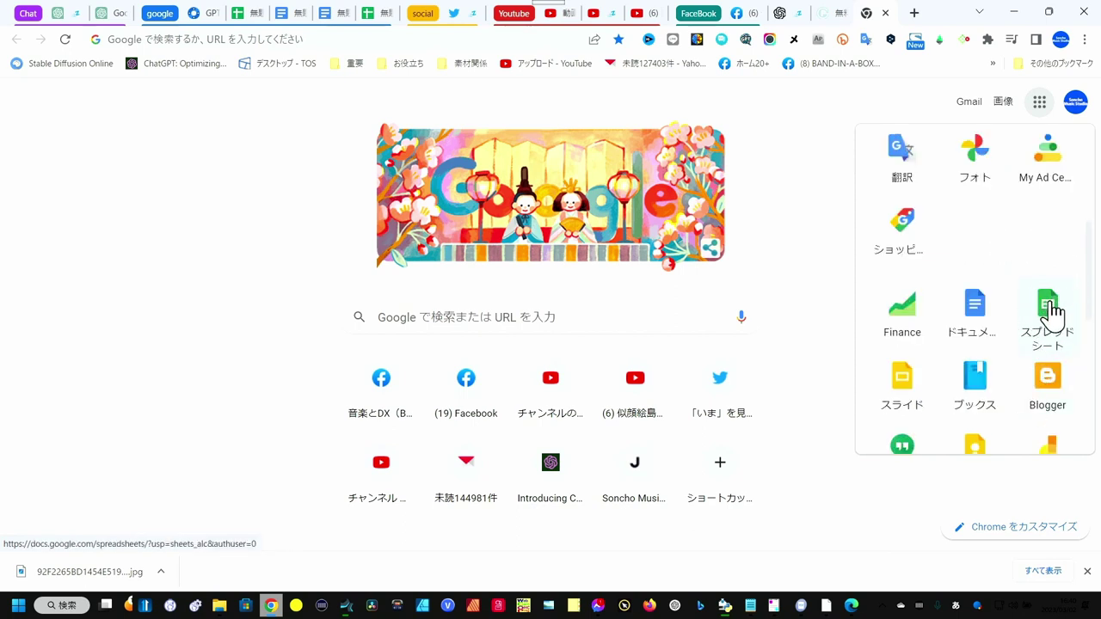
click(1051, 310)
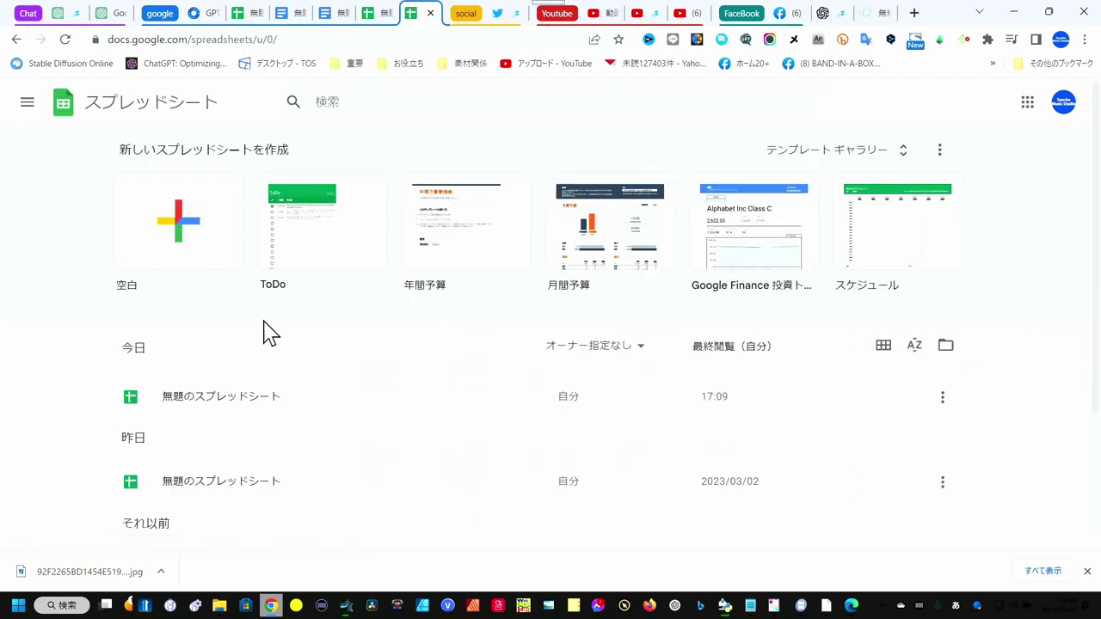
click(176, 229)
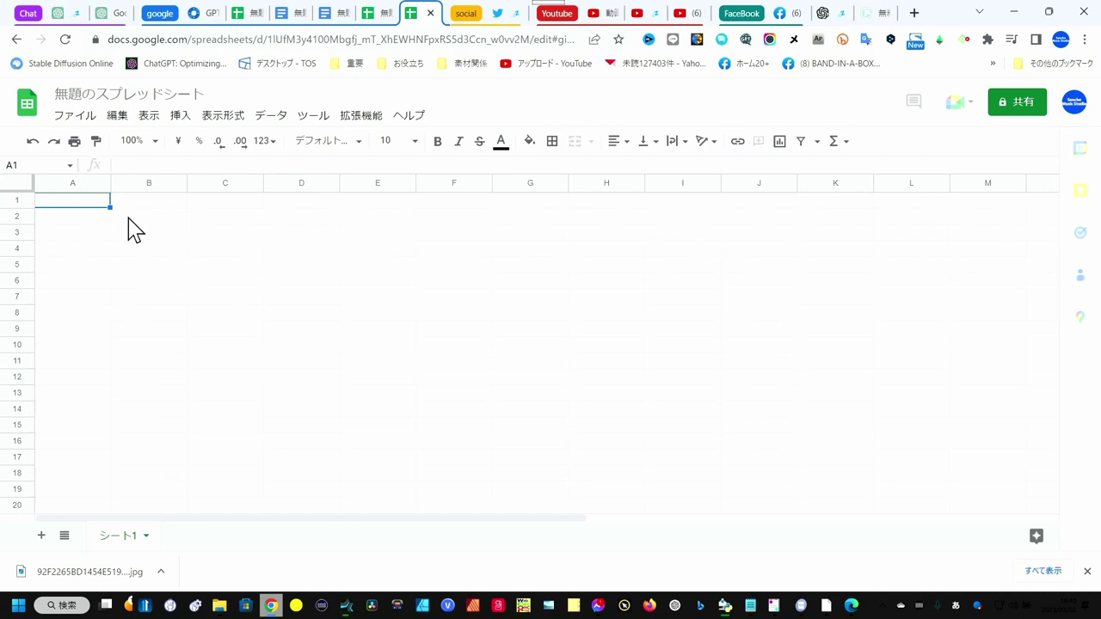
click(87, 218)
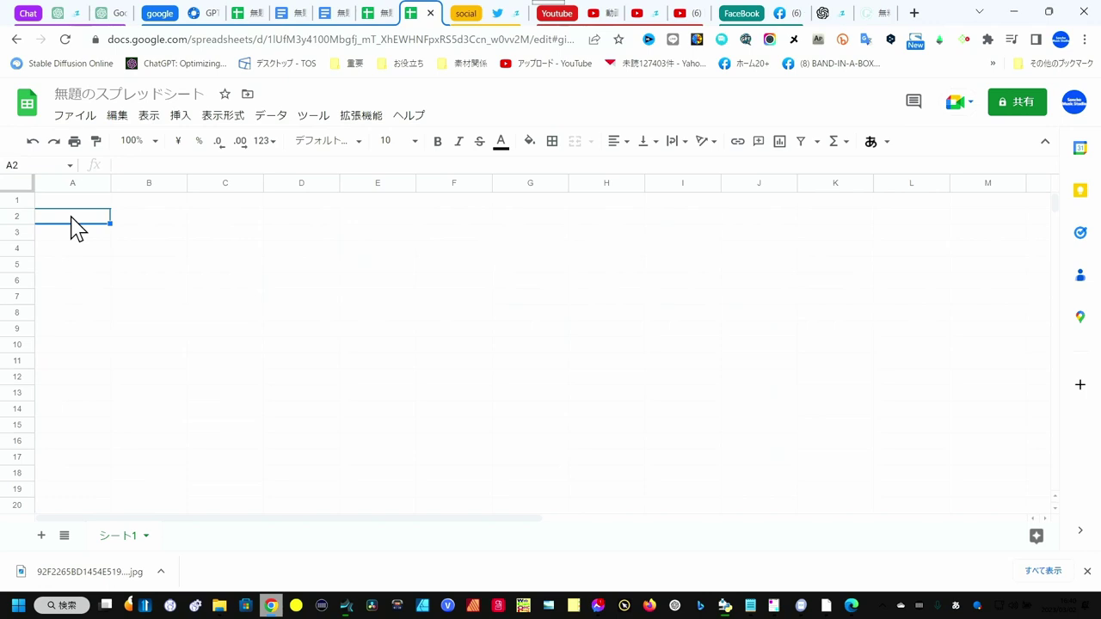
- Paste the twenty plugin entries into A2, widen column A for names, and resize column B
key(ctrl+v)
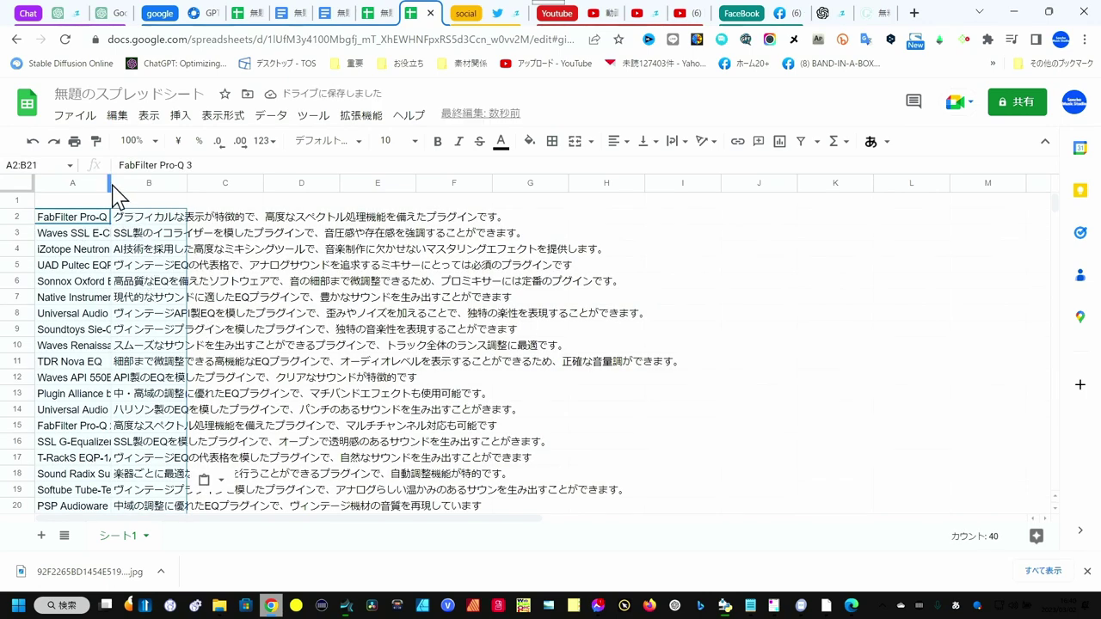
drag(110, 184, 241, 184)
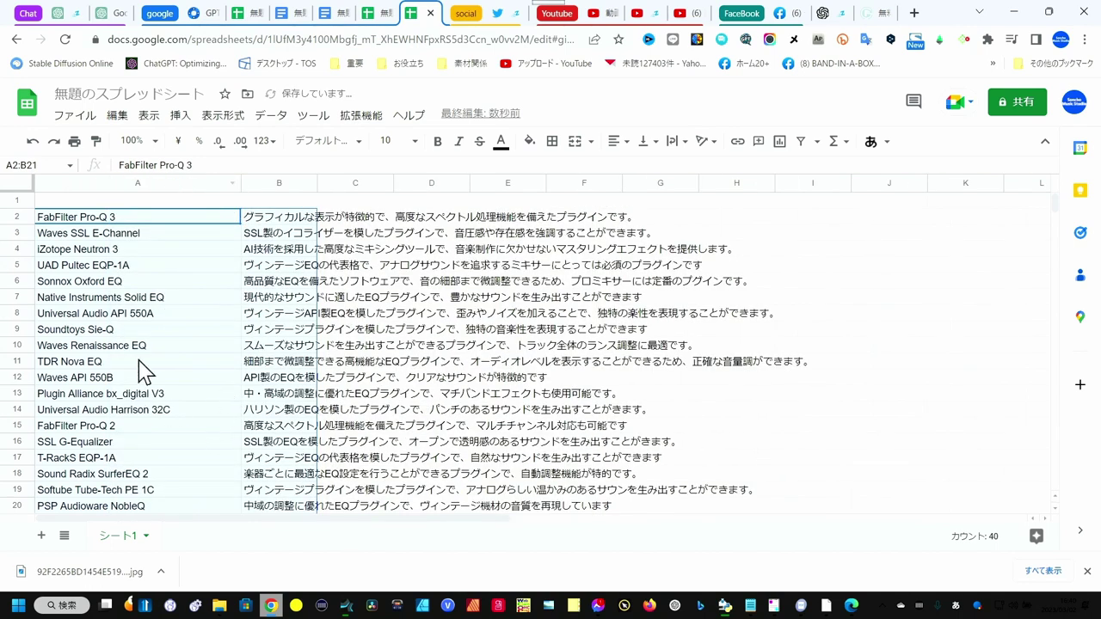
drag(317, 185, 817, 182)
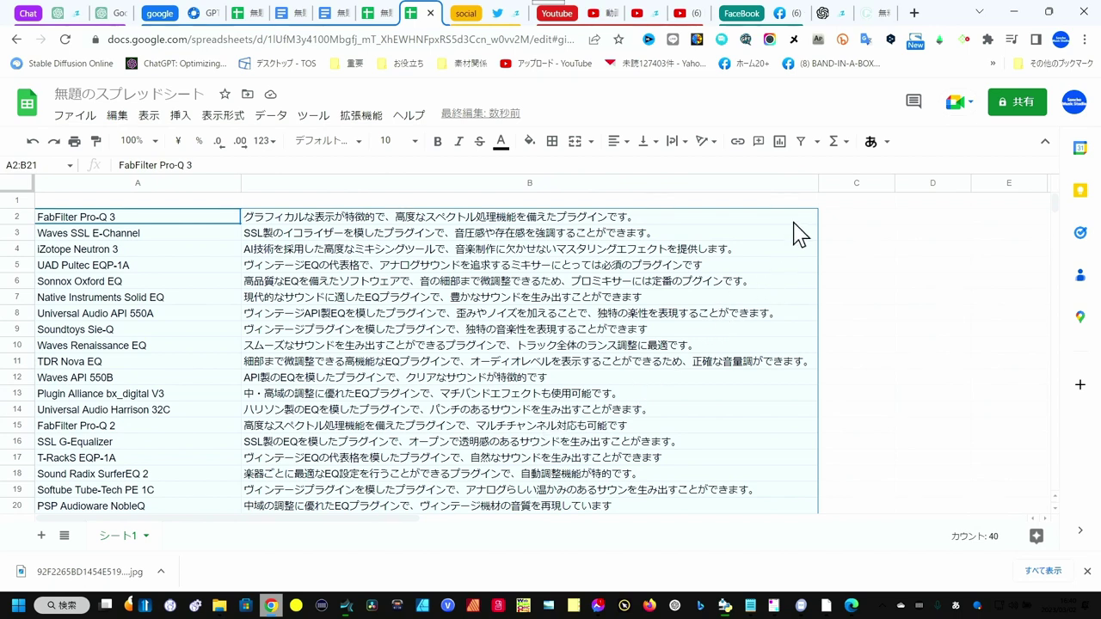
drag(818, 183, 406, 187)
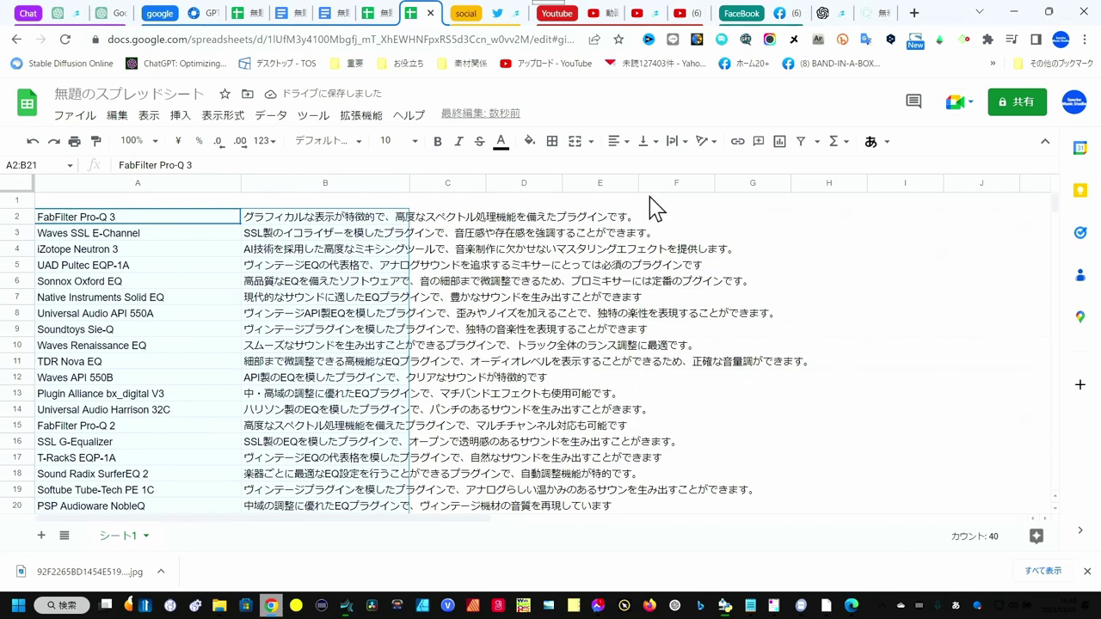
click(683, 140)
click(315, 181)
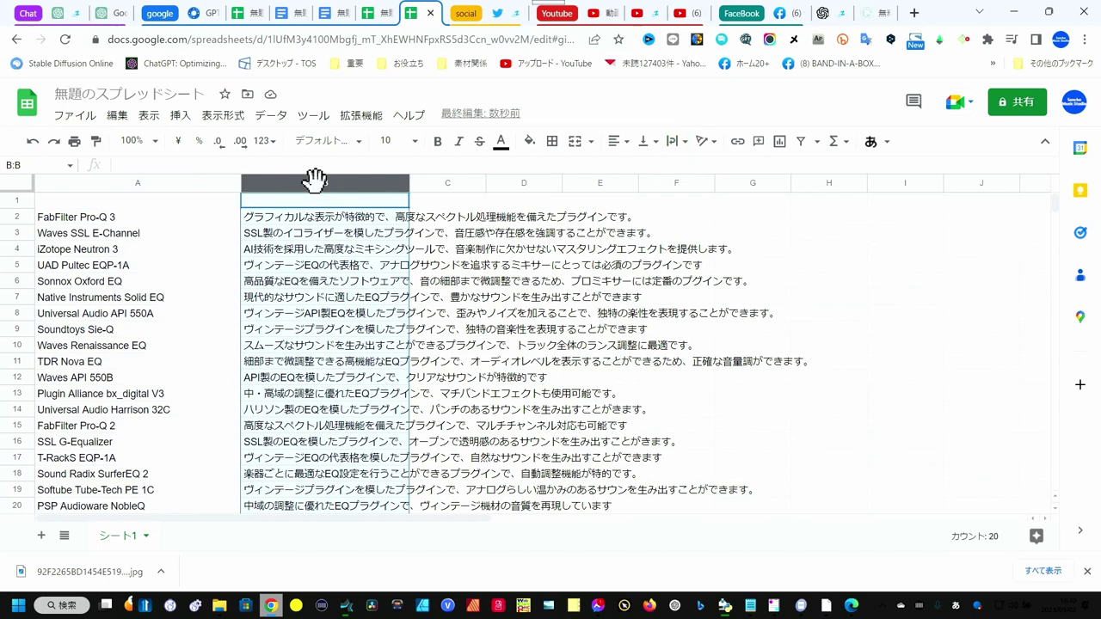
- Set column B's text wrapping to Clip and narrow the column slightly
click(684, 144)
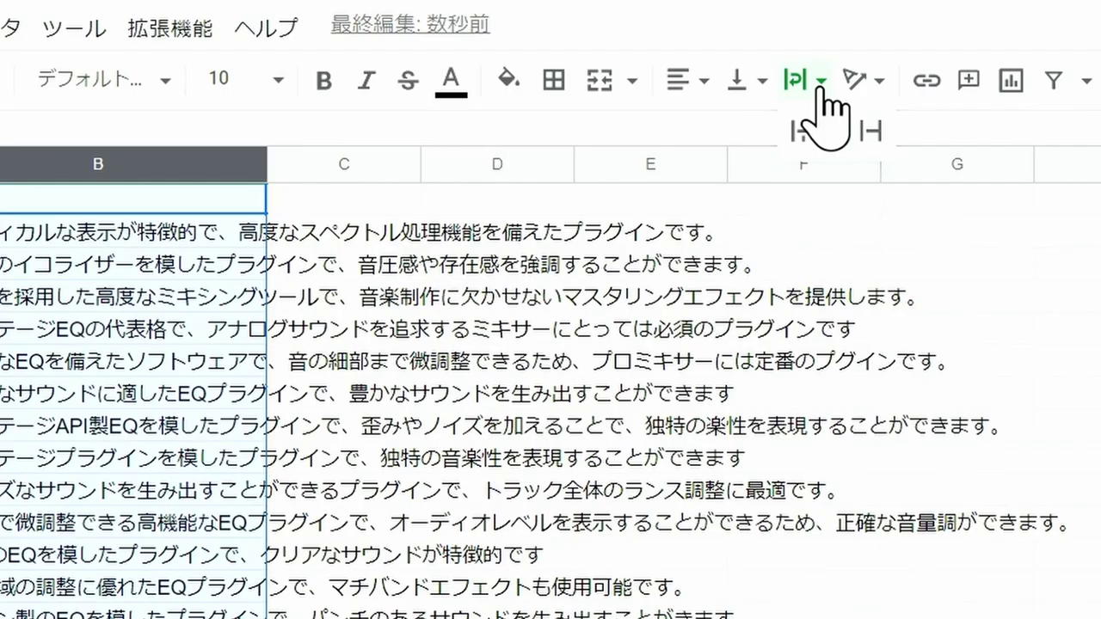
click(872, 131)
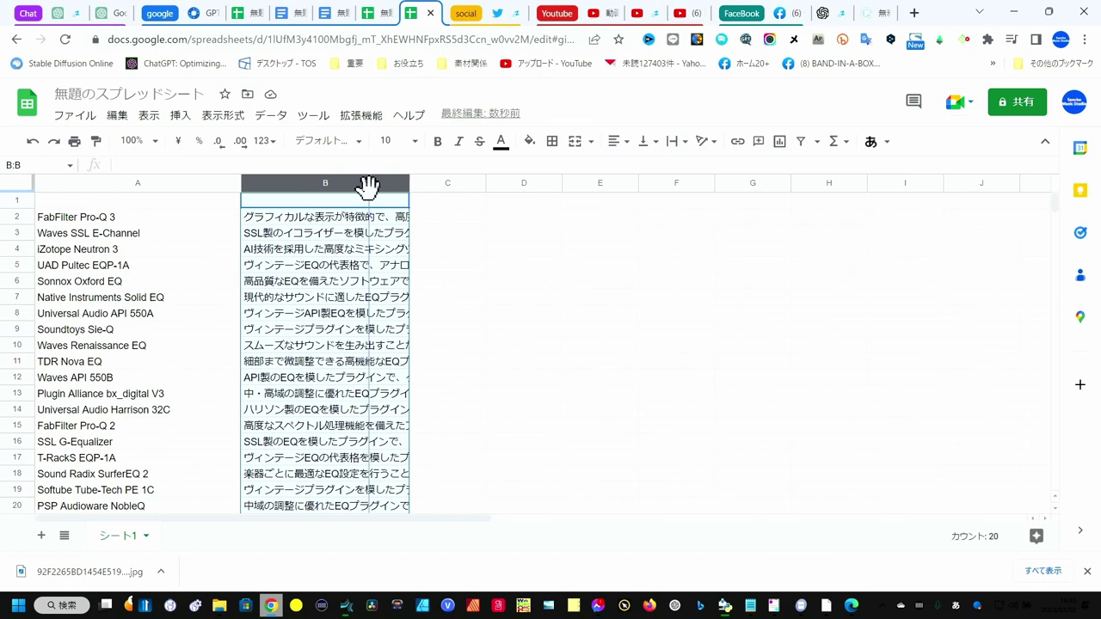
drag(368, 186, 371, 186)
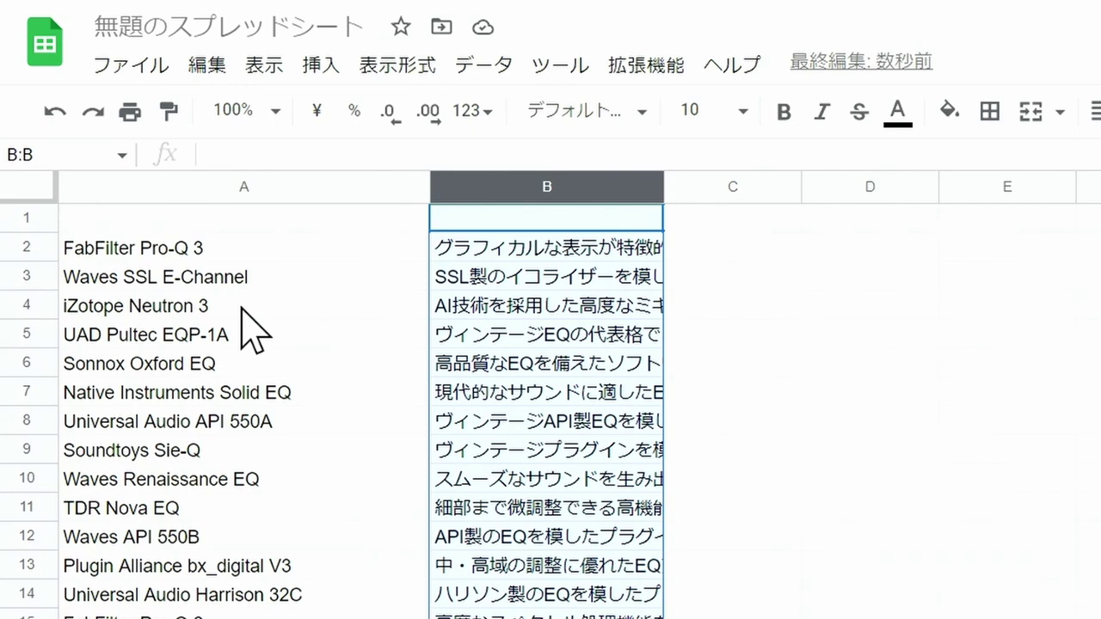
- Open the Set API key setting under Extensions > GPT for Sheets and Docs
click(310, 67)
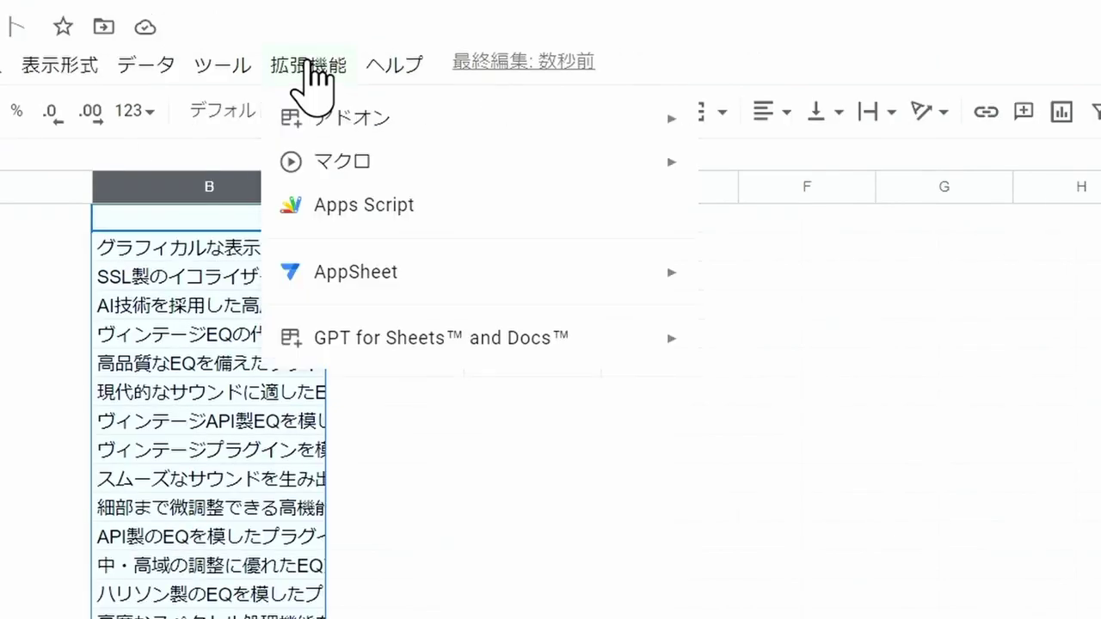
mouse_move(442, 338)
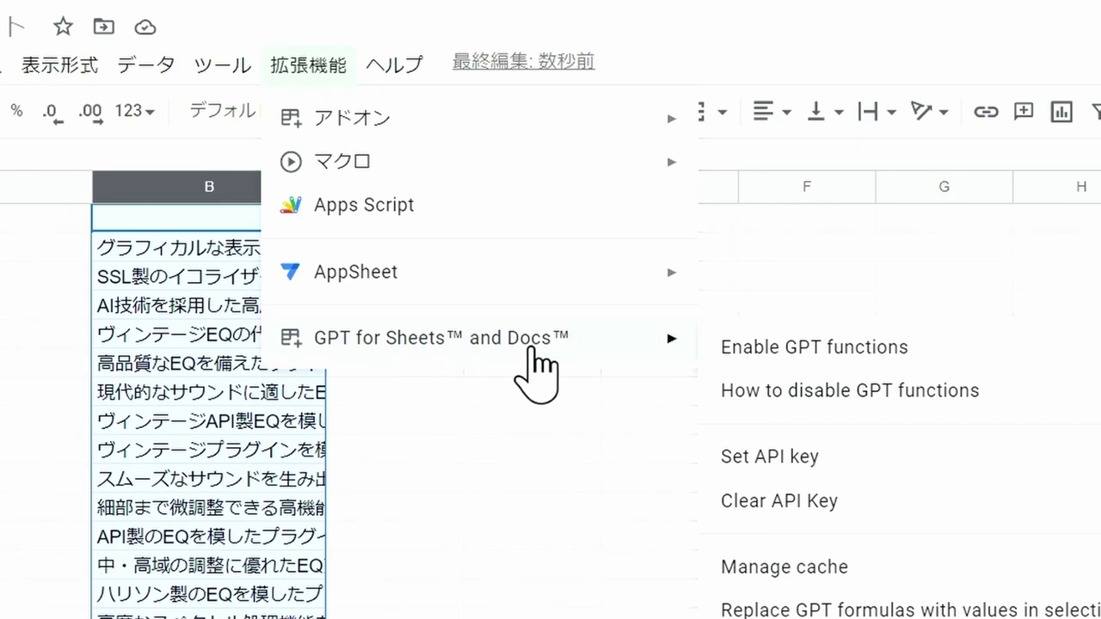
click(762, 467)
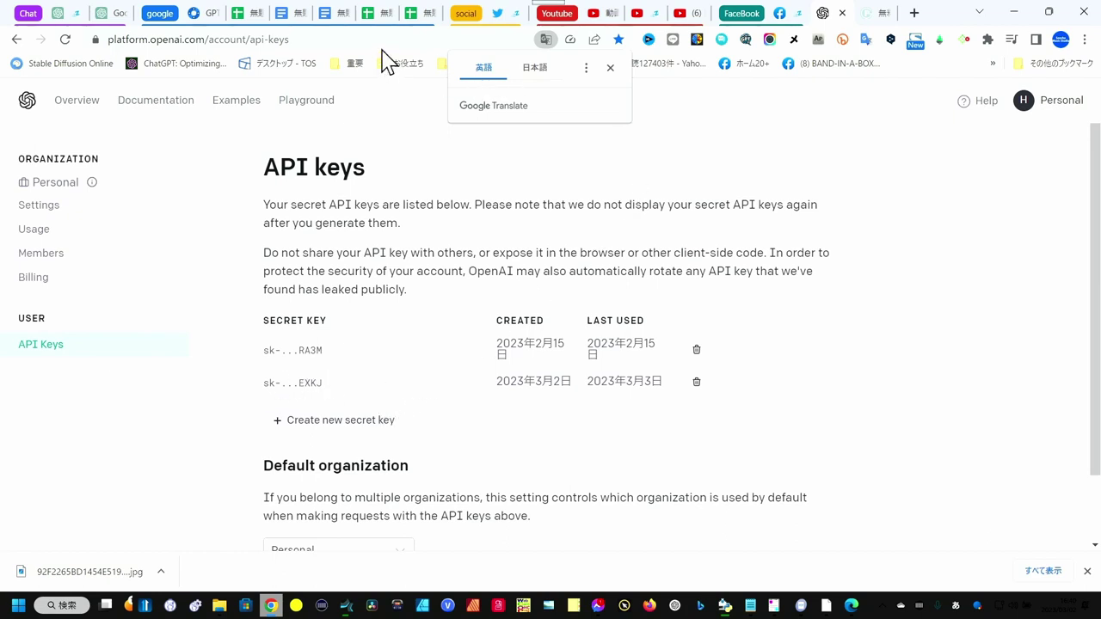
- Back in the spreadsheet, close the API key dialog, which already has a key set
click(432, 18)
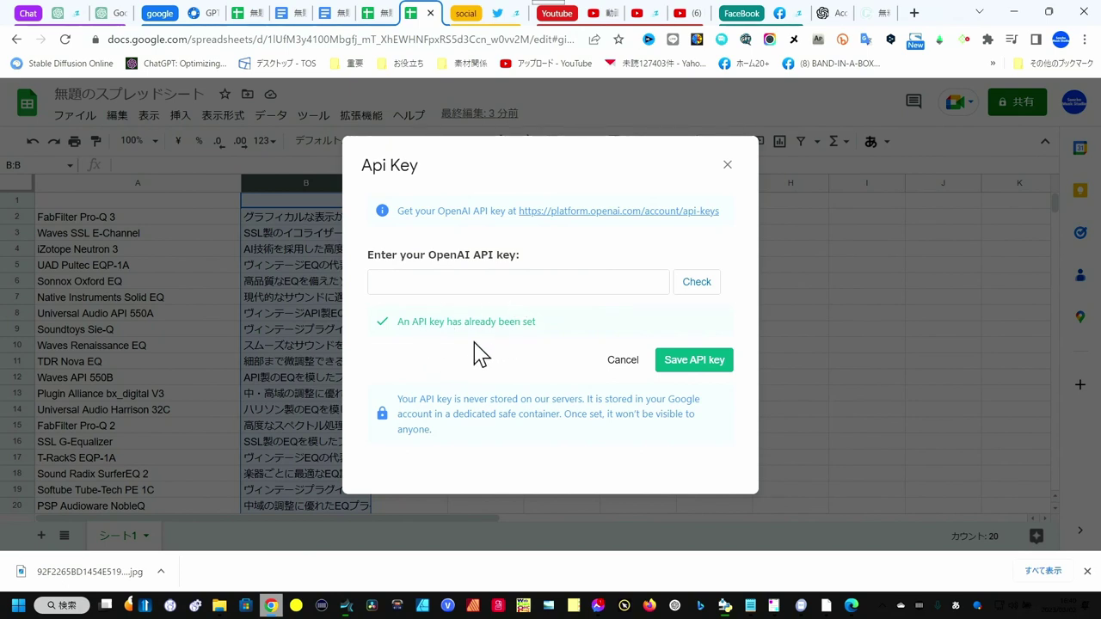
click(727, 164)
key(Right)
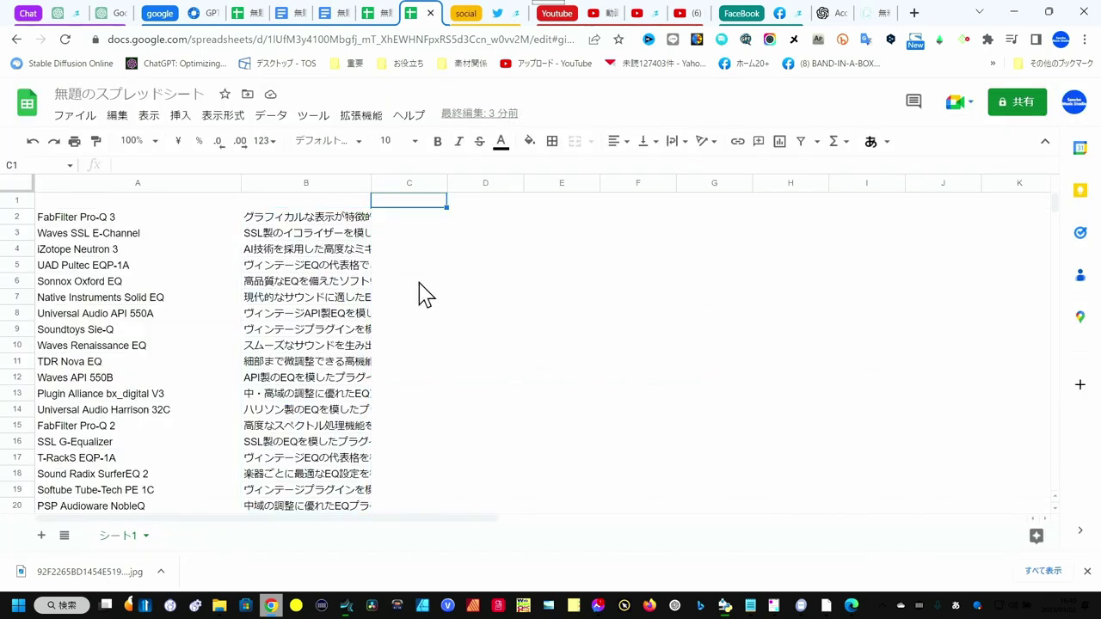
- Enter the header メーカー名 in cell C1
click(186, 168)
click(377, 252)
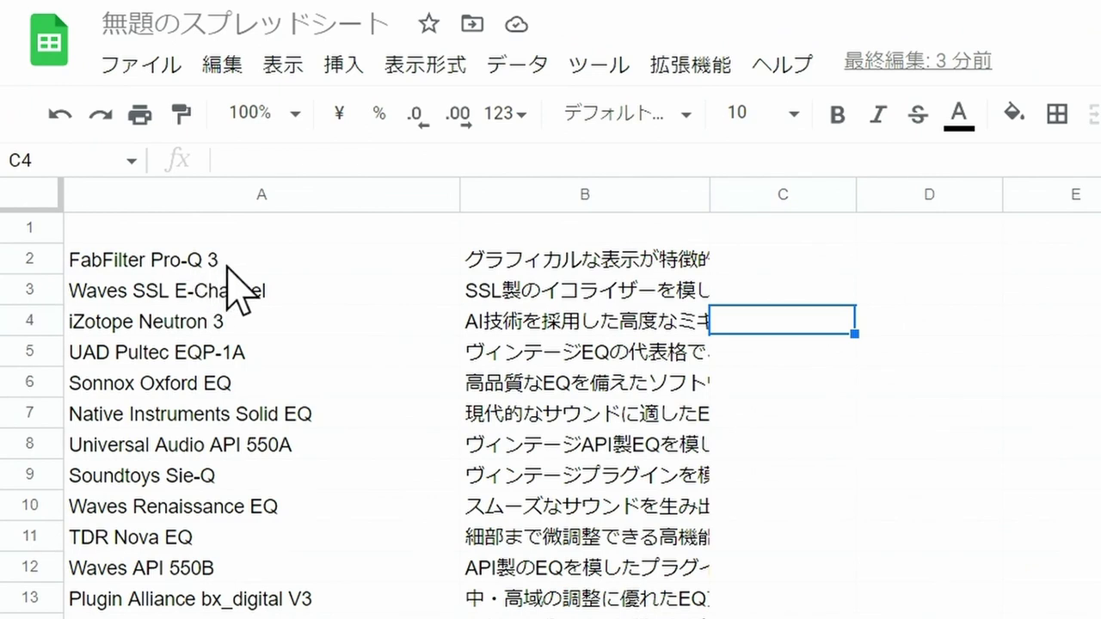
click(788, 262)
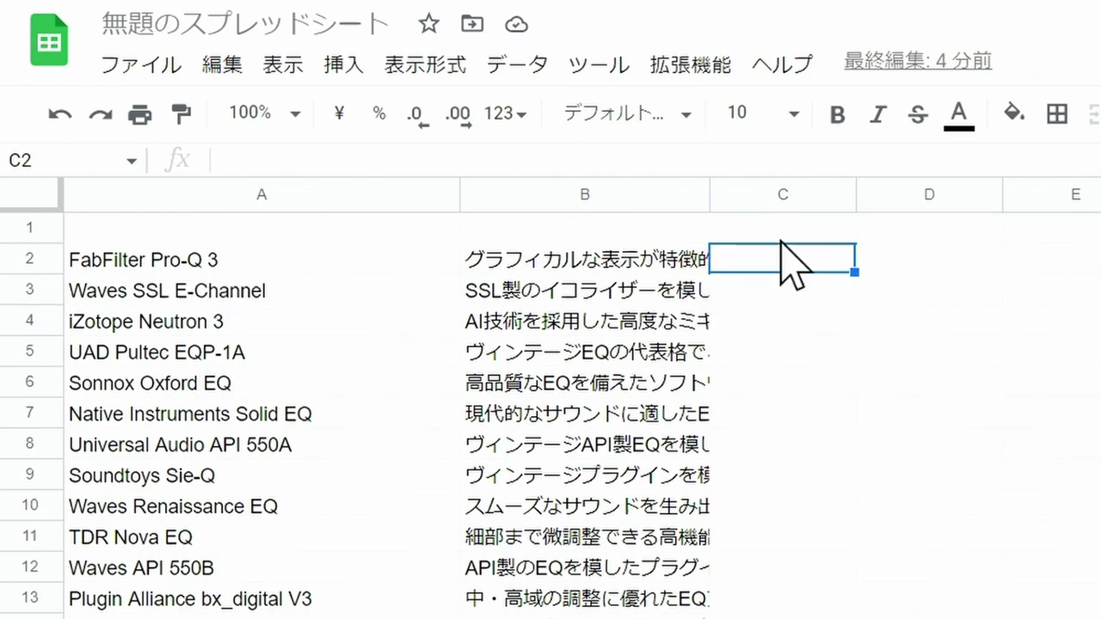
click(781, 236)
double_click(780, 245)
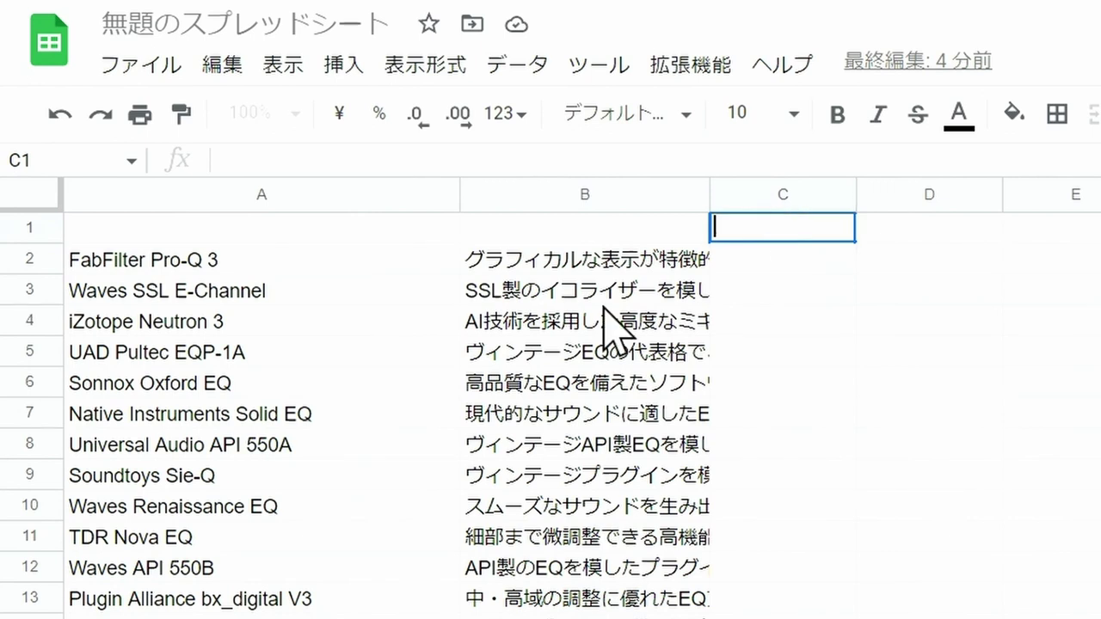
text(メーカー名)
click(783, 321)
- Widen column C so the maker names will fit
drag(856, 195, 962, 194)
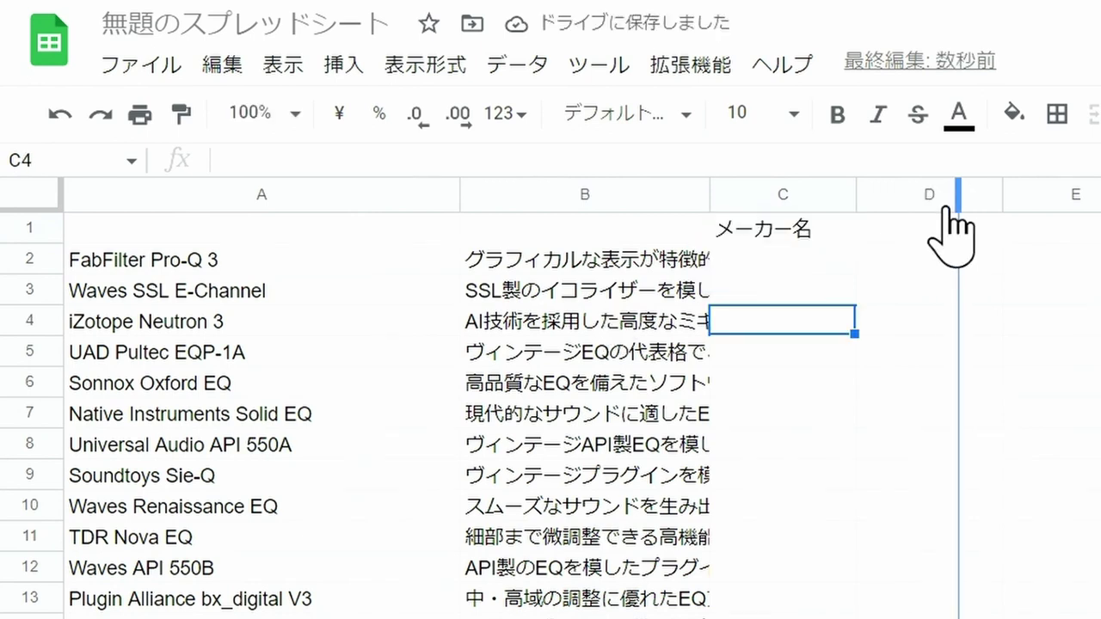
click(840, 267)
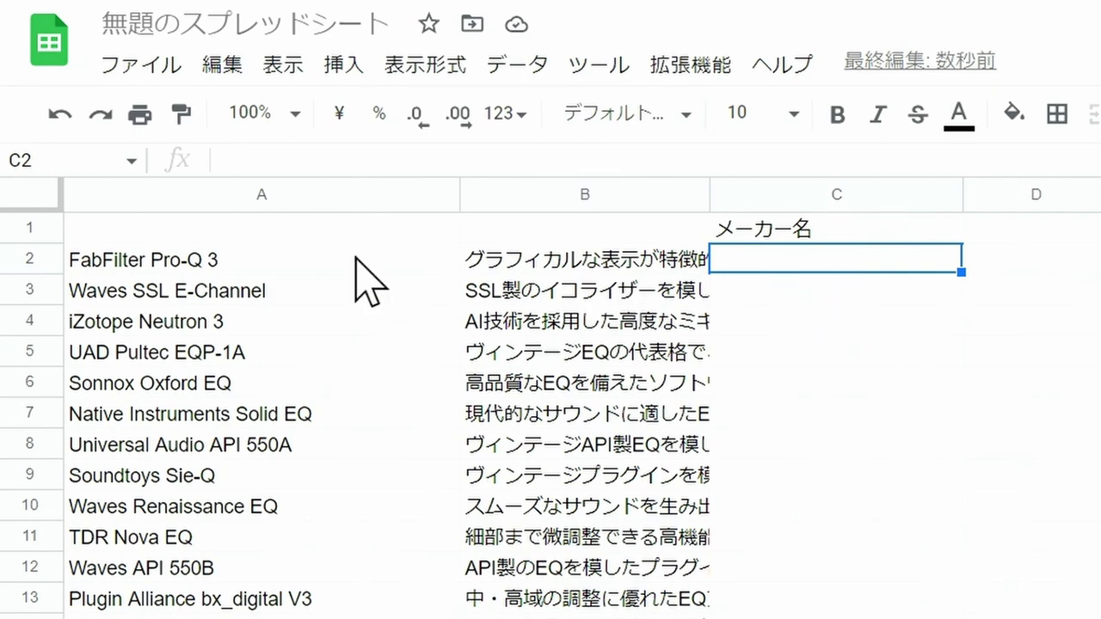
click(294, 160)
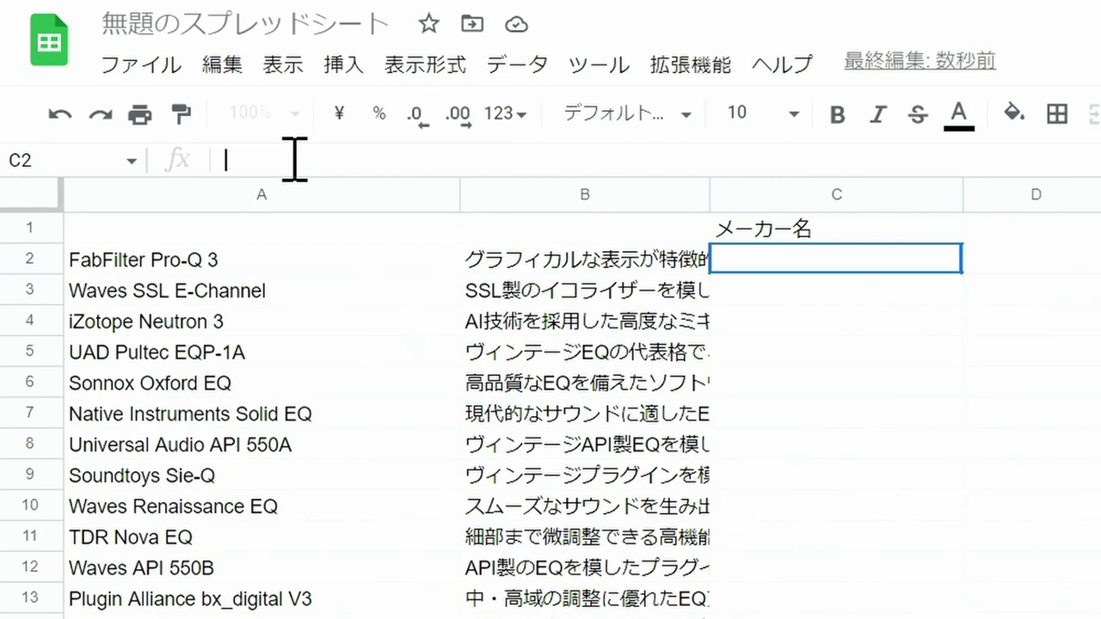
- Start the C2 formula as =GTP($A2, referencing plug-in name A2 with its column locked
text(=)
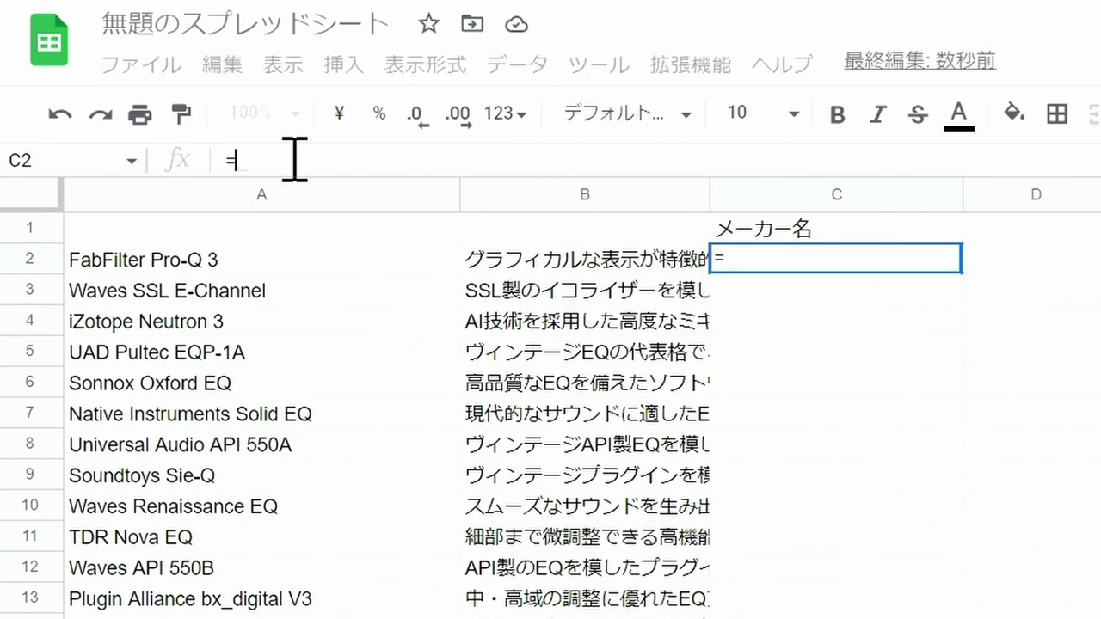
text(GT)
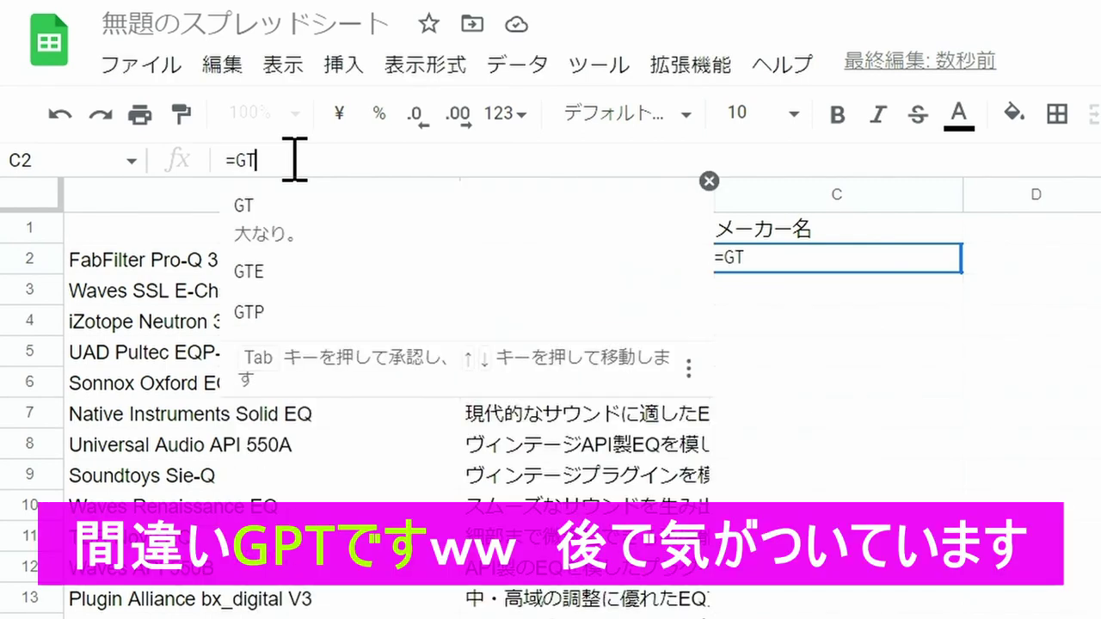
text(P)
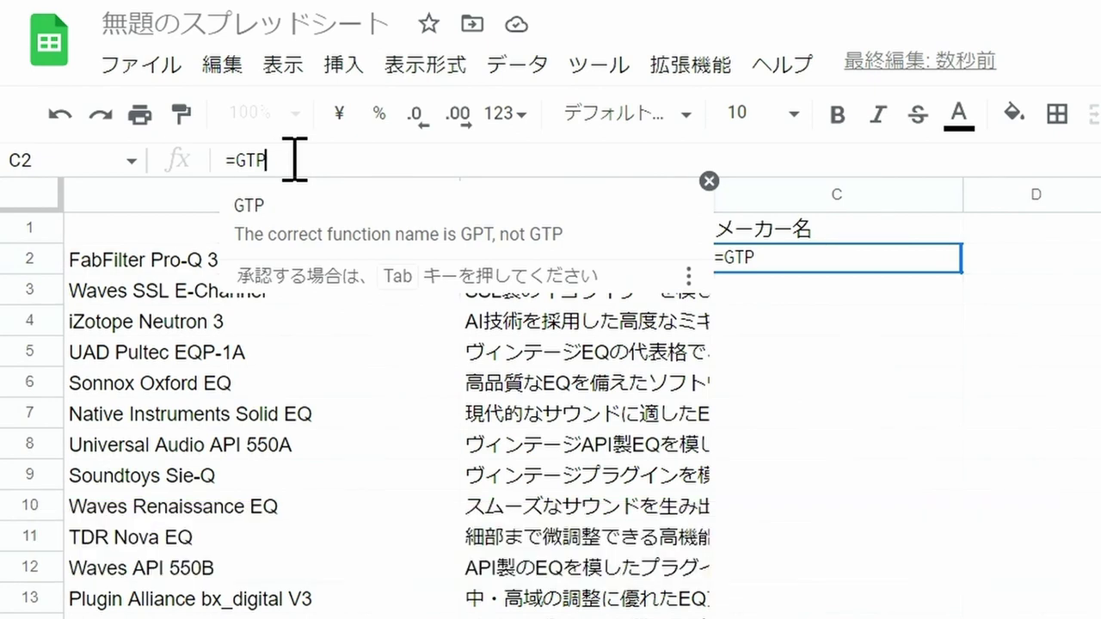
text(()
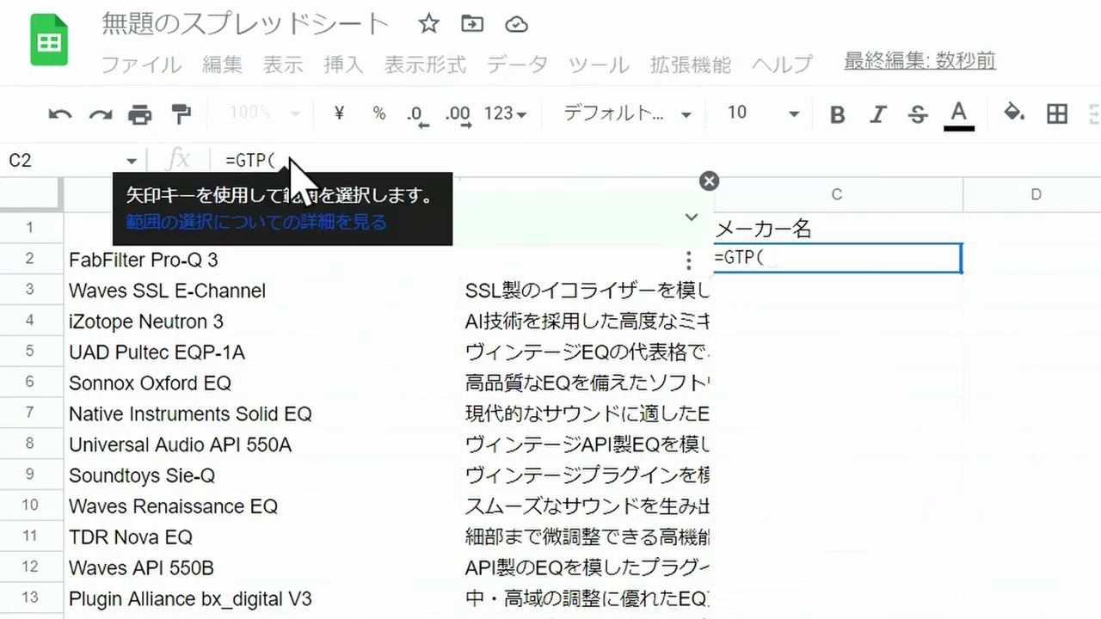
click(167, 258)
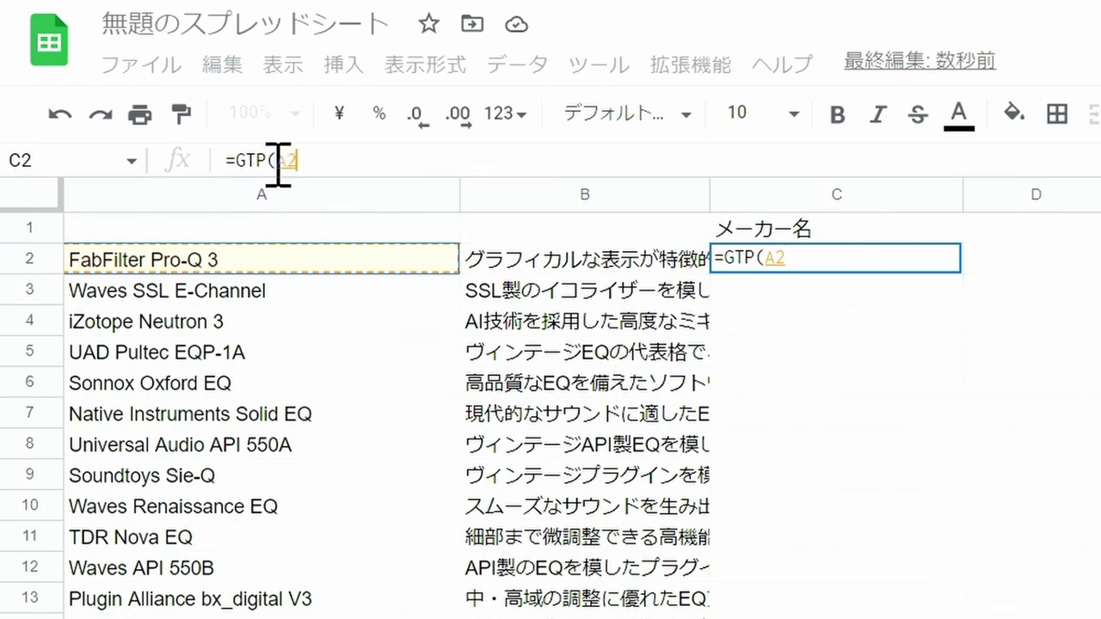
click(279, 163)
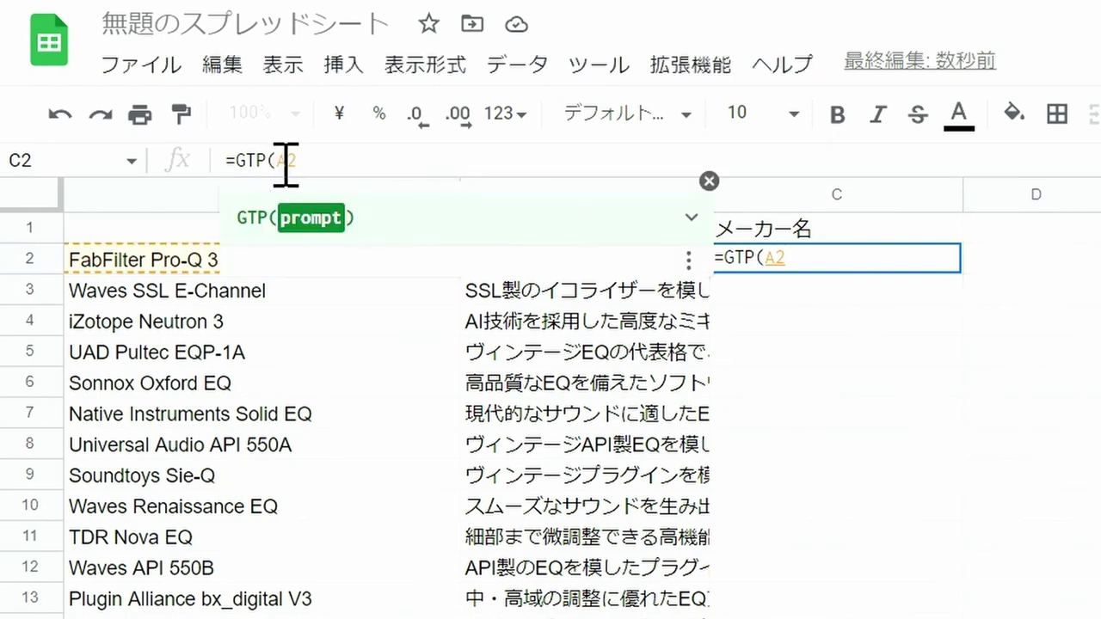
text($)
click(354, 164)
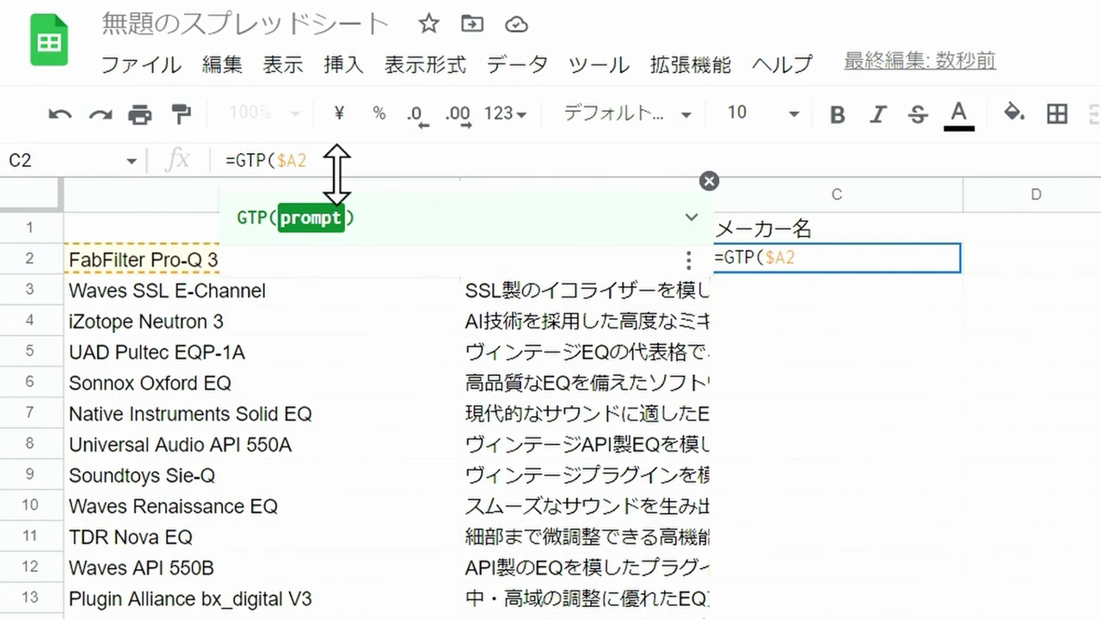
- Extend the C2 prompt with &"の"&C$1&, referencing the header with its row locked
text(&)
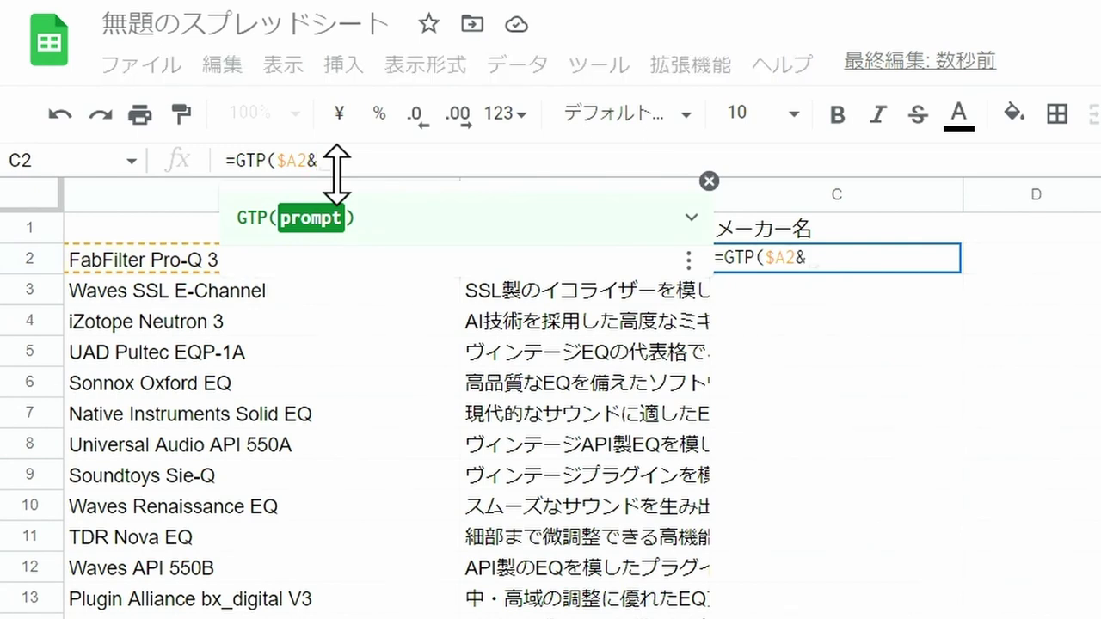
text(")
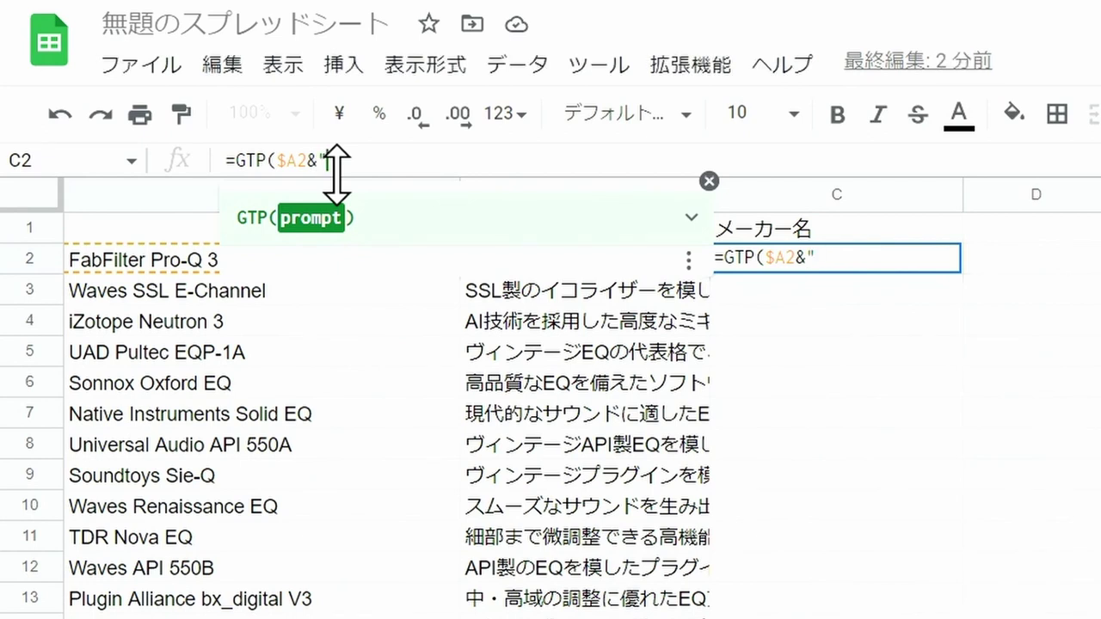
text(nome-)
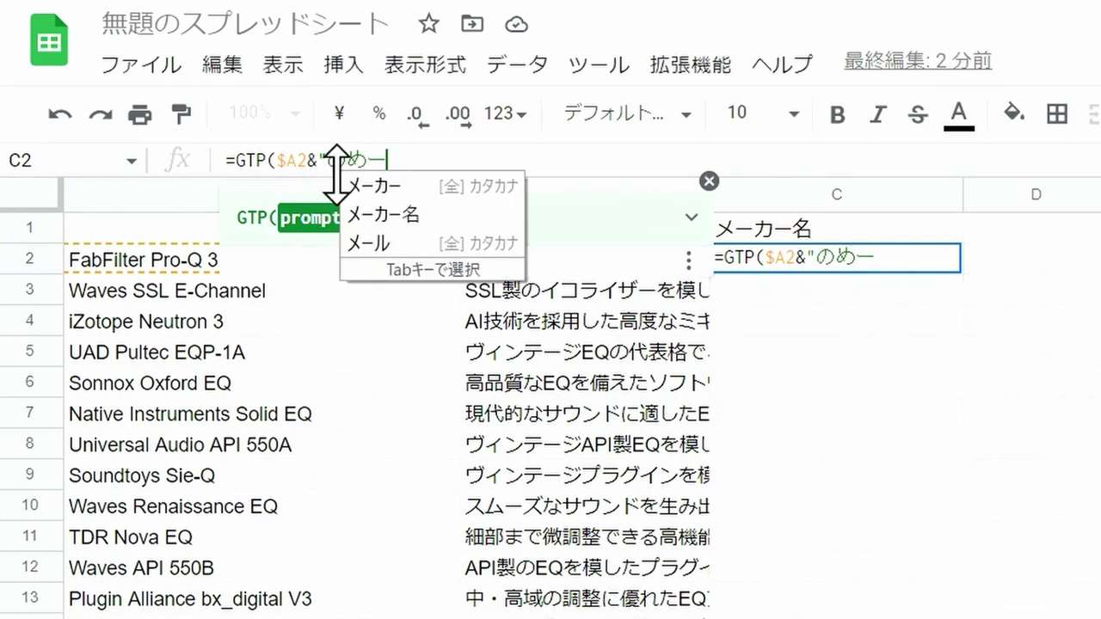
text(ka-me)
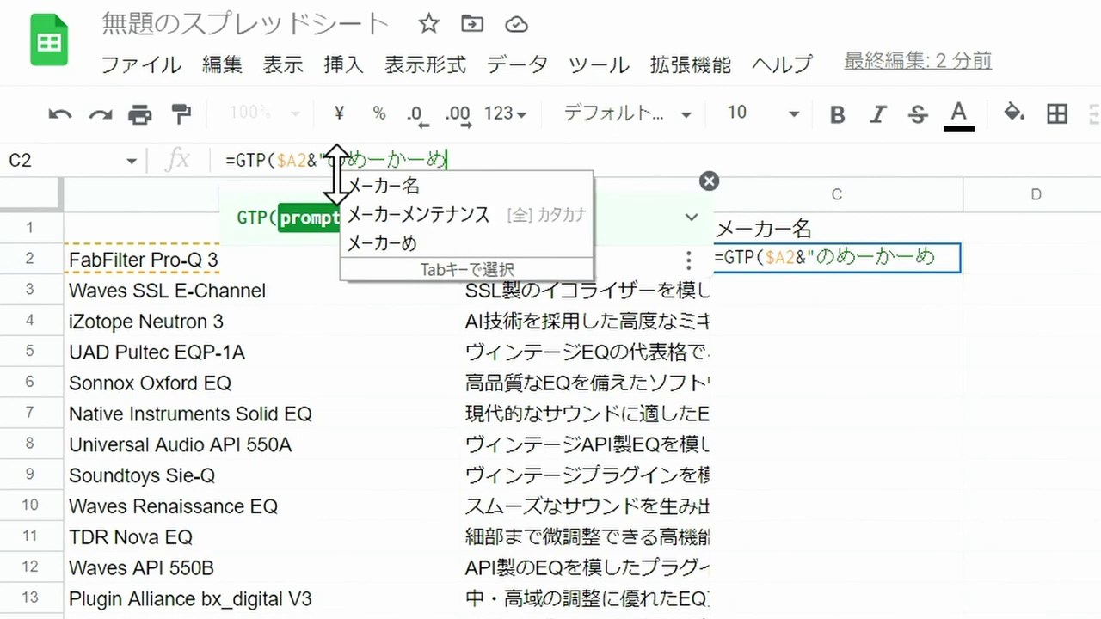
key(Tab)
key(Return)
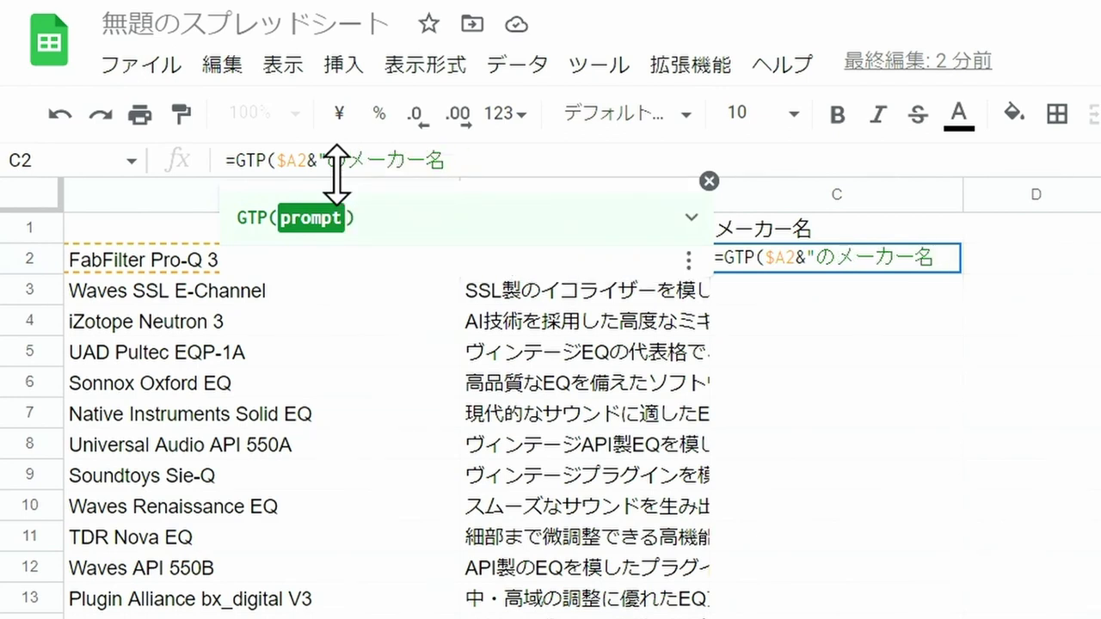
key(BackSpace)
key(BackSpace)
key(BackSpace)
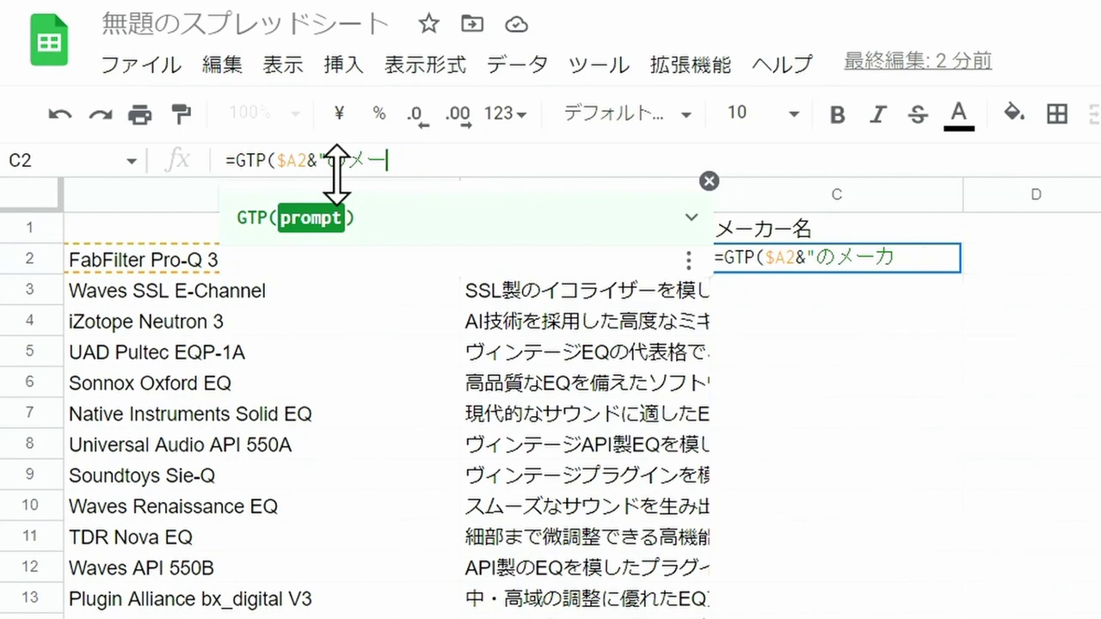
key(BackSpace)
key(BackSpace)
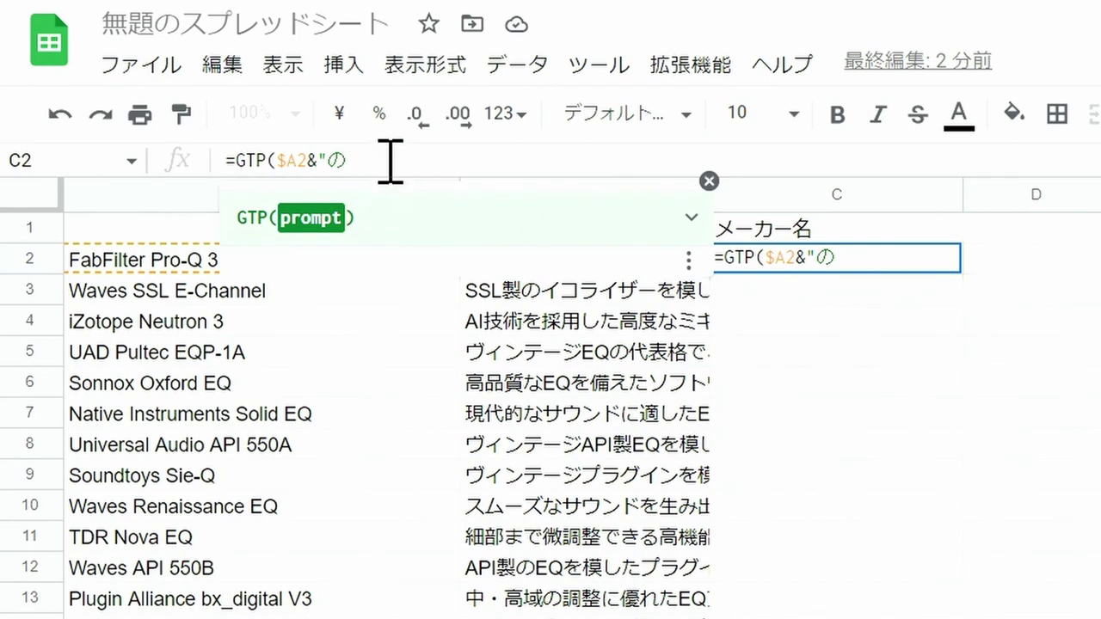
key(Zenkaku_Hankaku)
text(")
text(&)
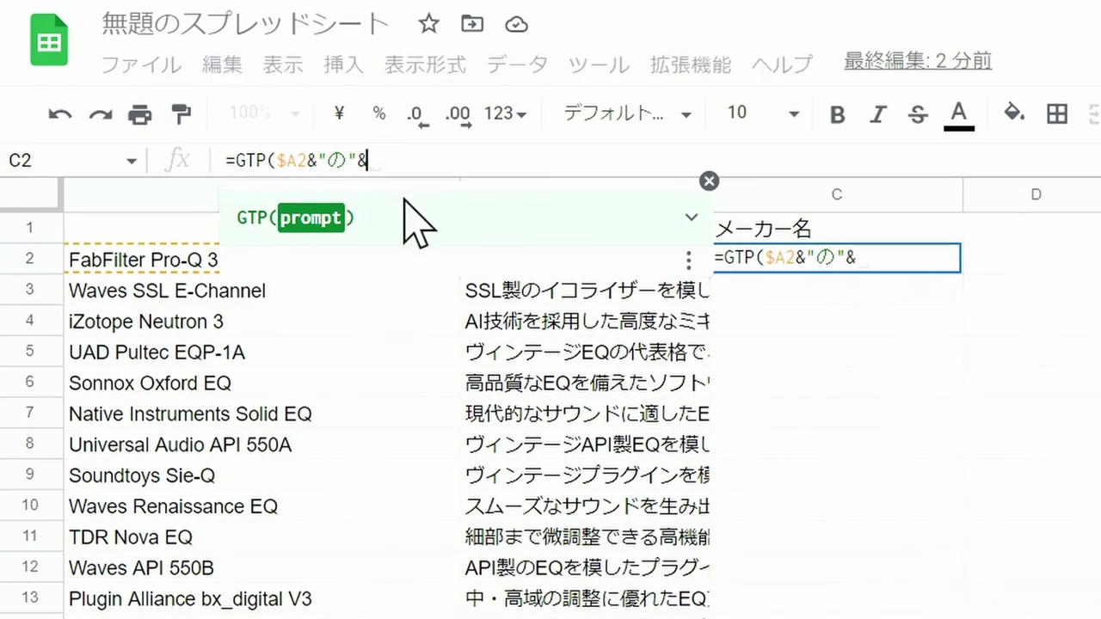
click(773, 229)
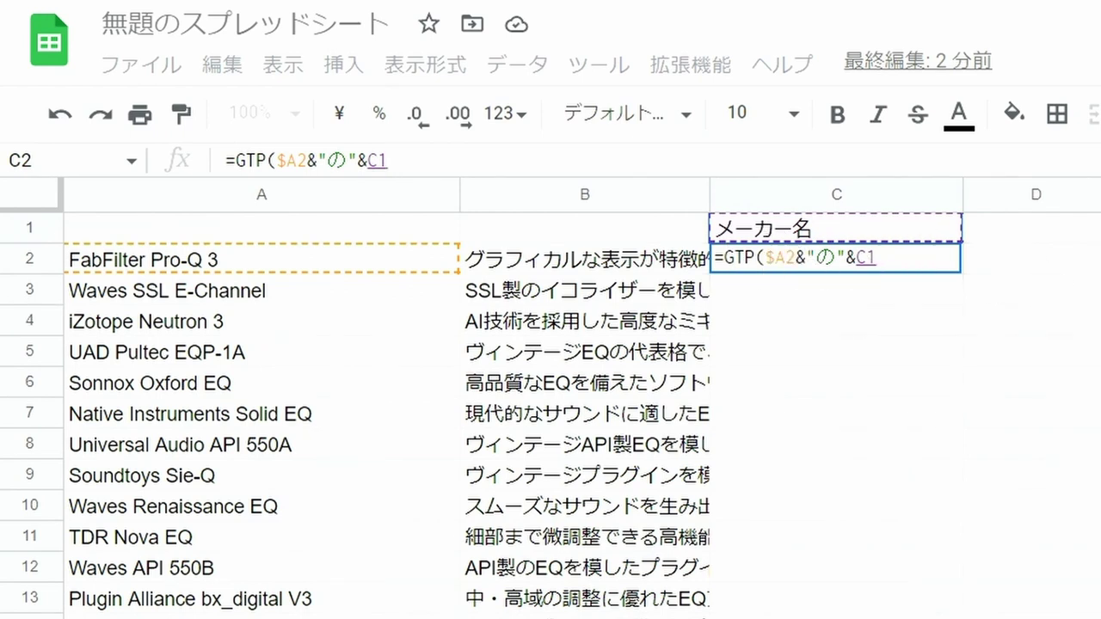
click(382, 168)
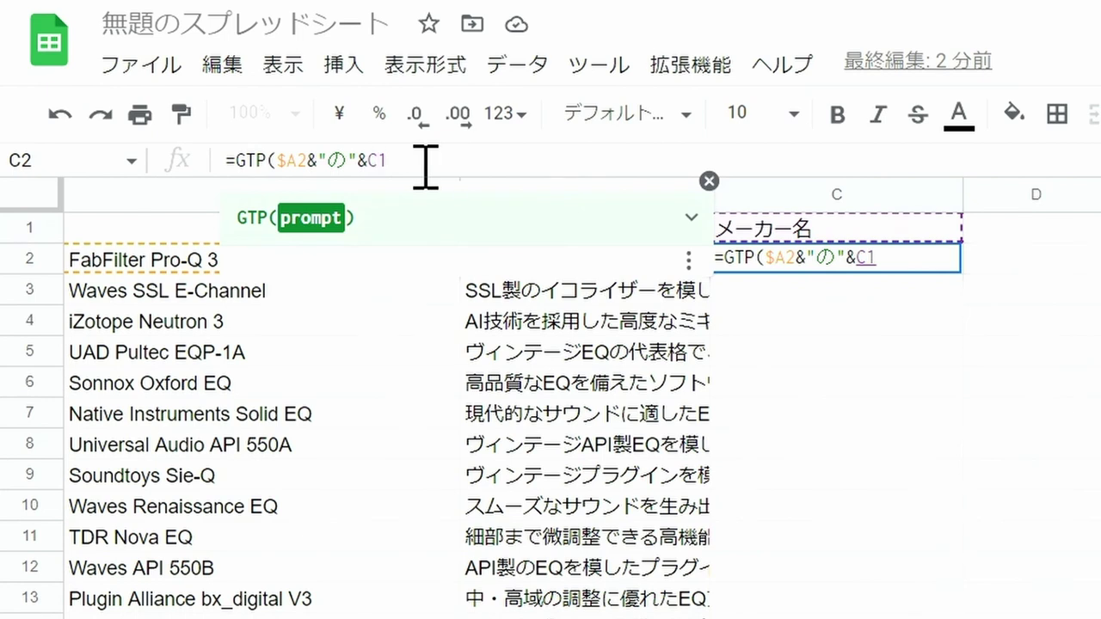
text($)
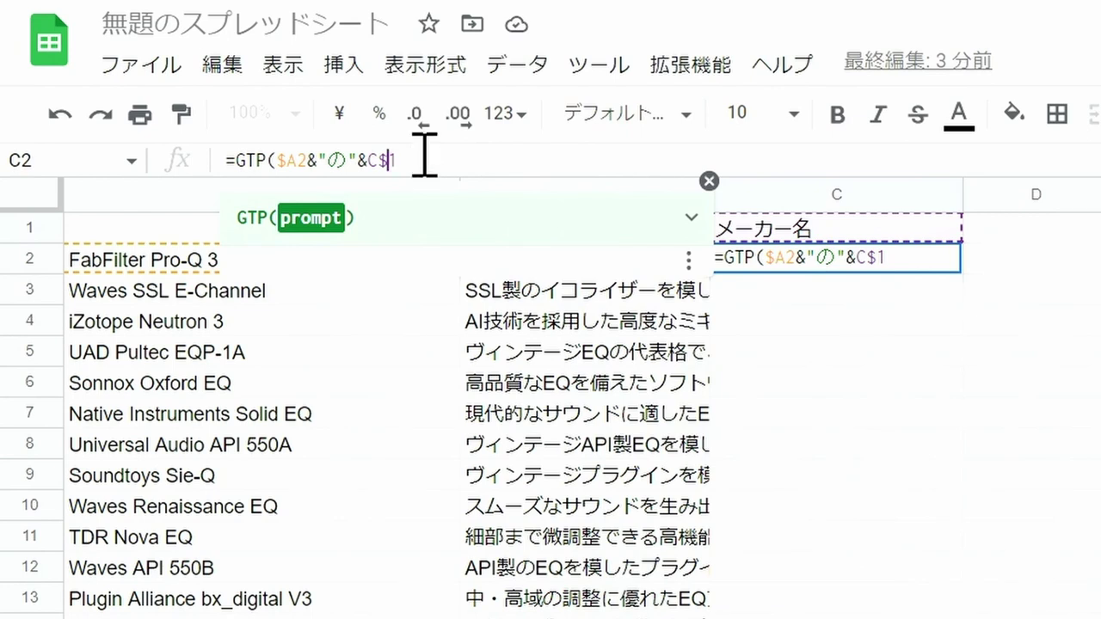
click(425, 153)
text(&)
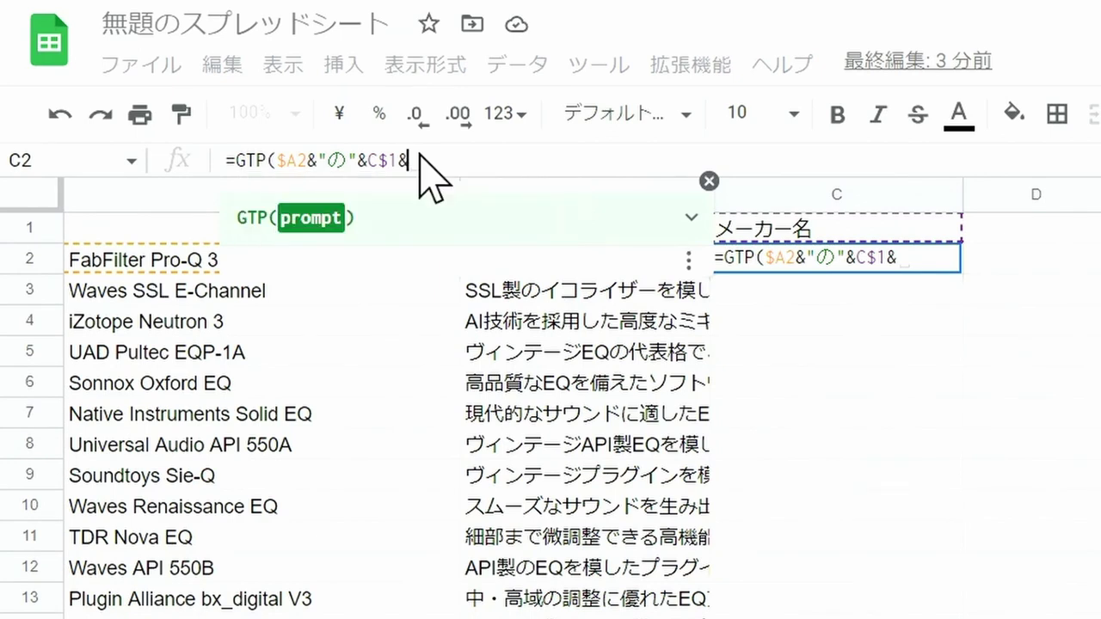
- Finish the prompt with "を簡潔に教えて", close the formula and enter it
text(")
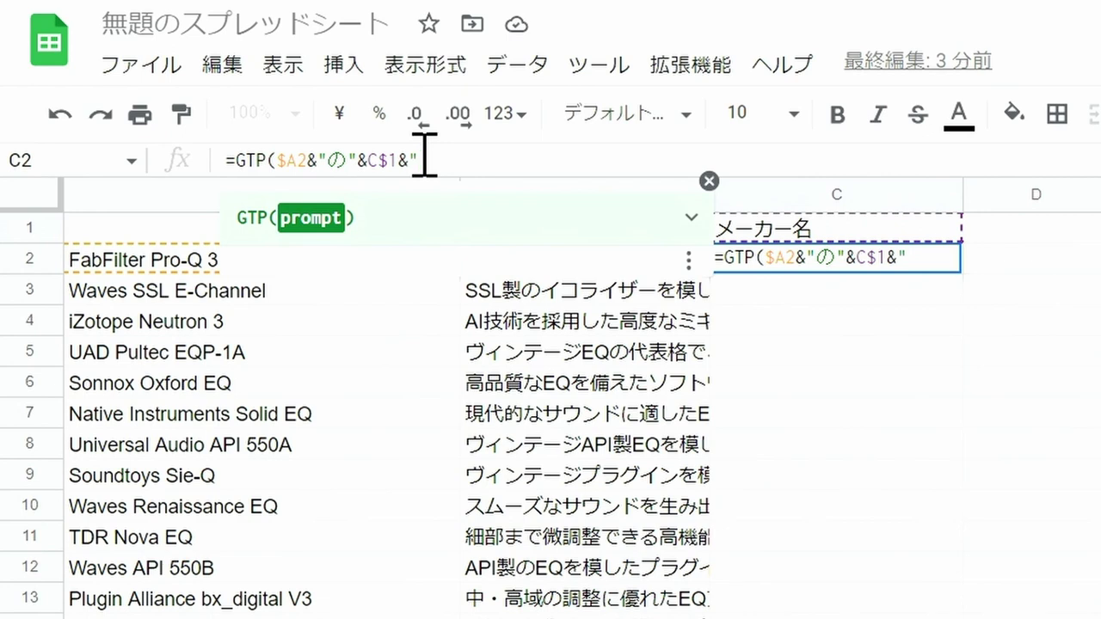
text(を)
text(かんけ)
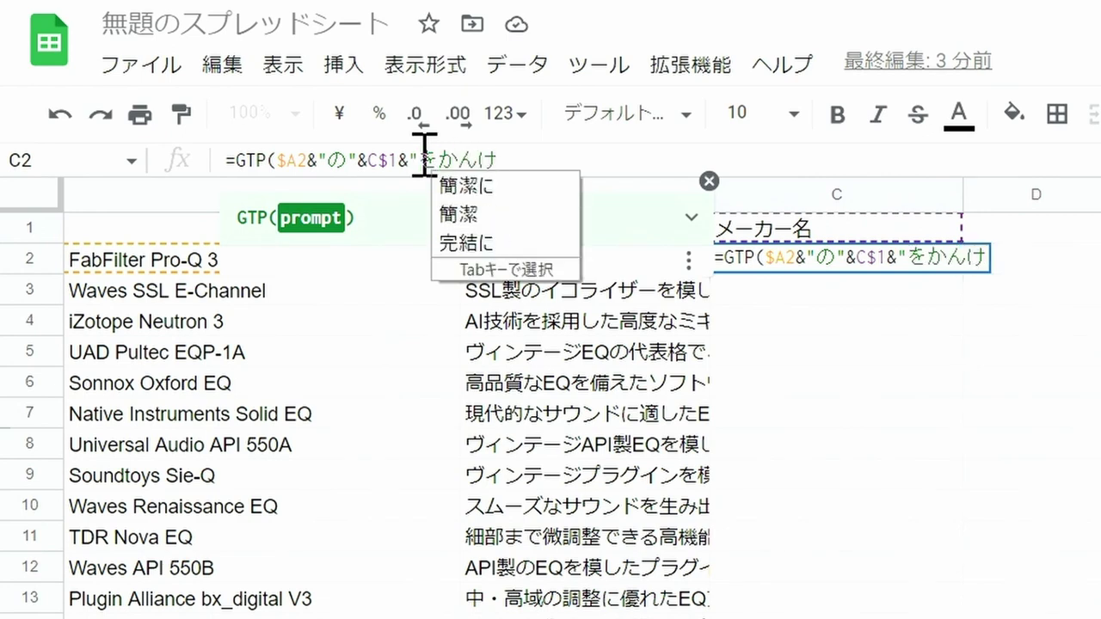
text(つに)
key(space)
key(Return)
text(おs)
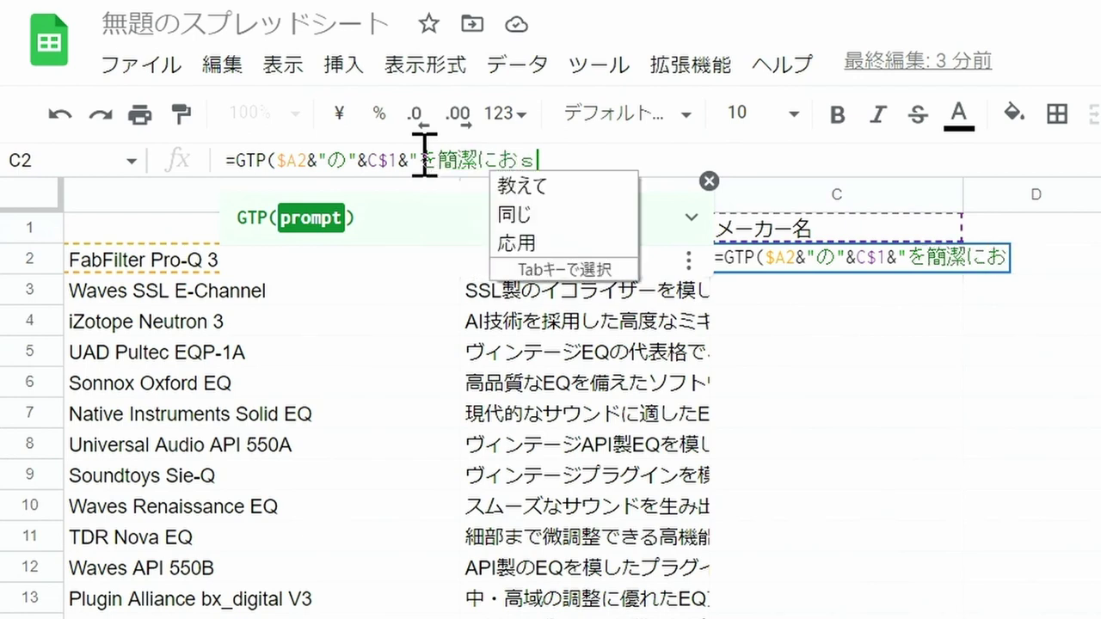
text(しえて)
key(space)
key(Return)
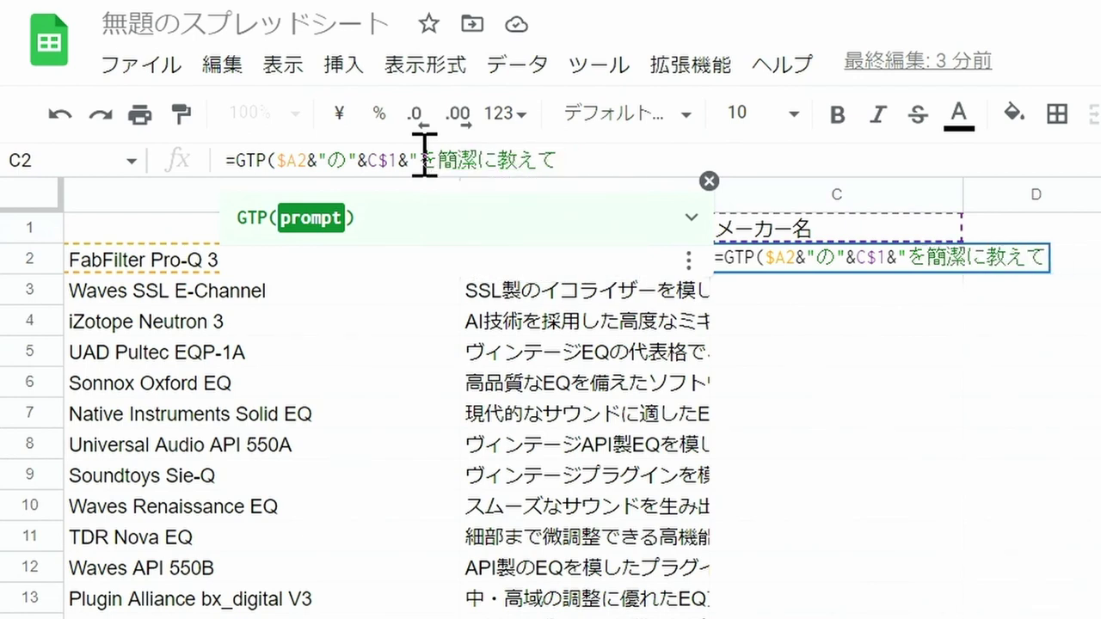
text(")
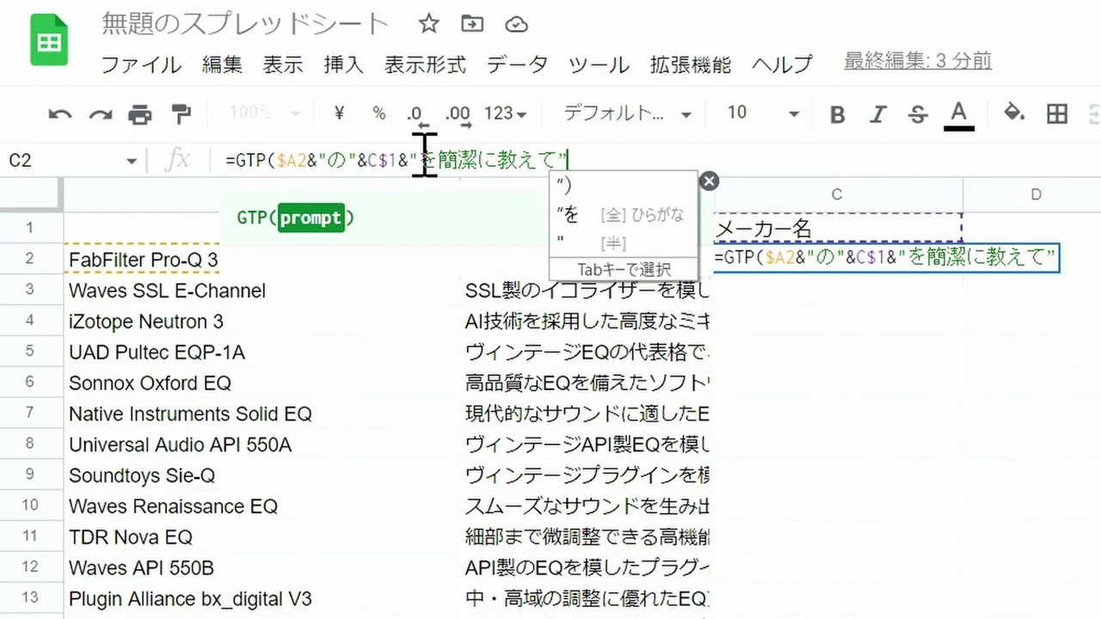
key(Return)
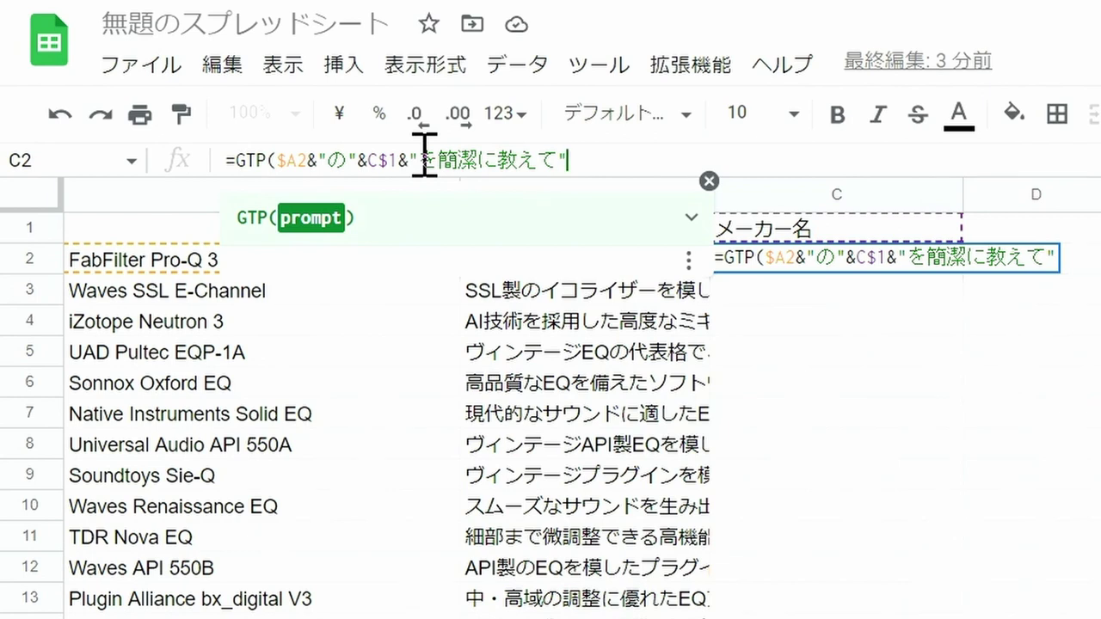
text())
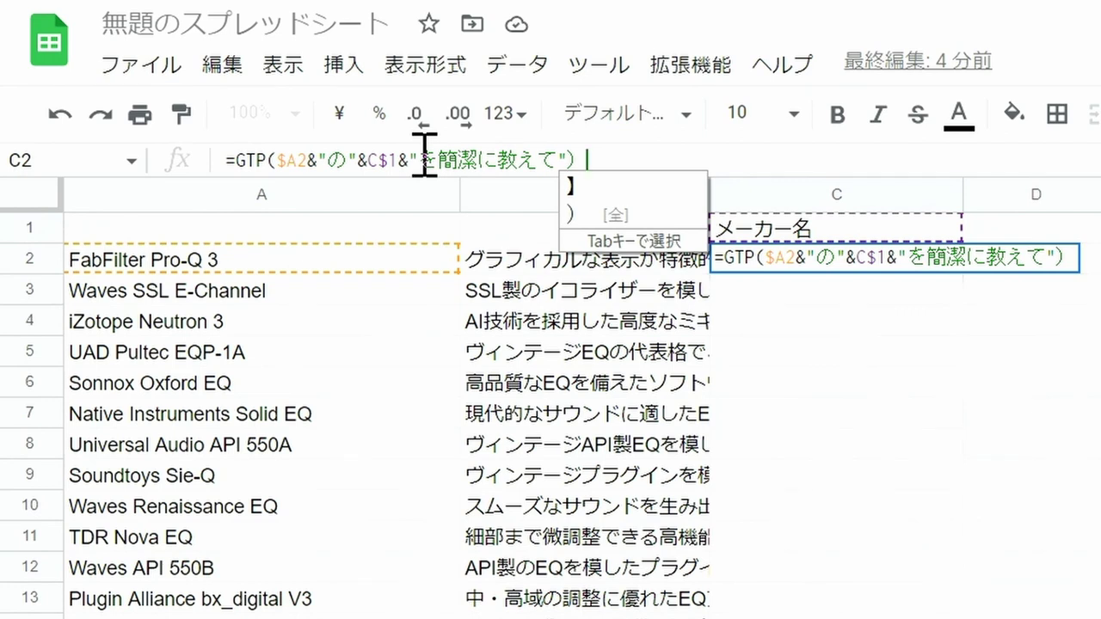
key(Return)
key(Return)
- Remove the extra closing parenthesis so C2 reads =GPT($A2&"の"&C$1&"を簡潔に教えて")
click(628, 163)
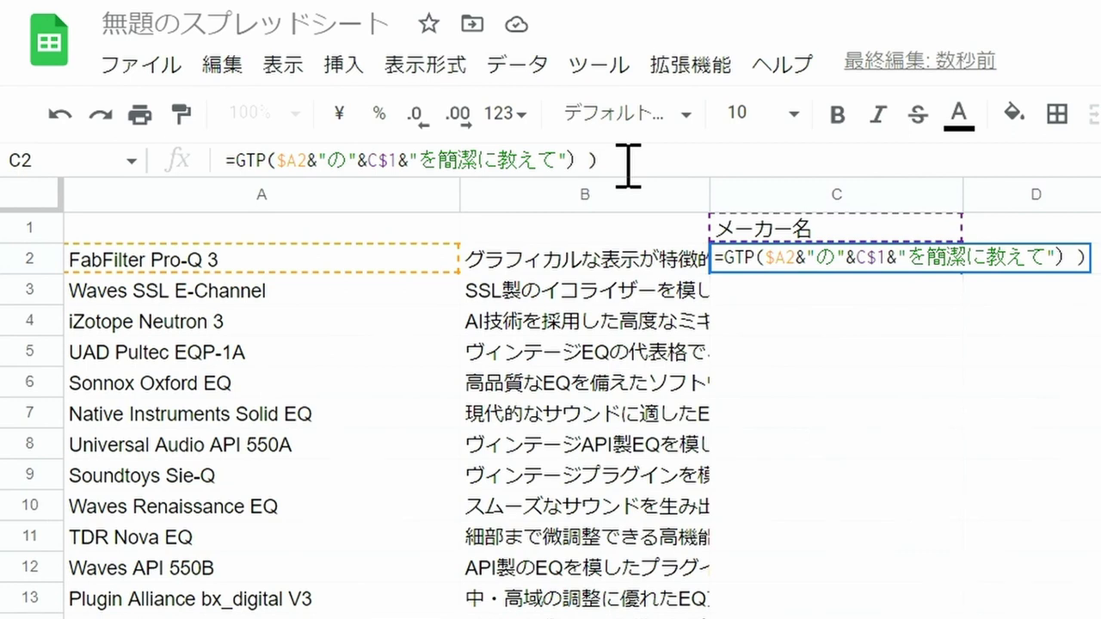
key(BackSpace)
key(Return)
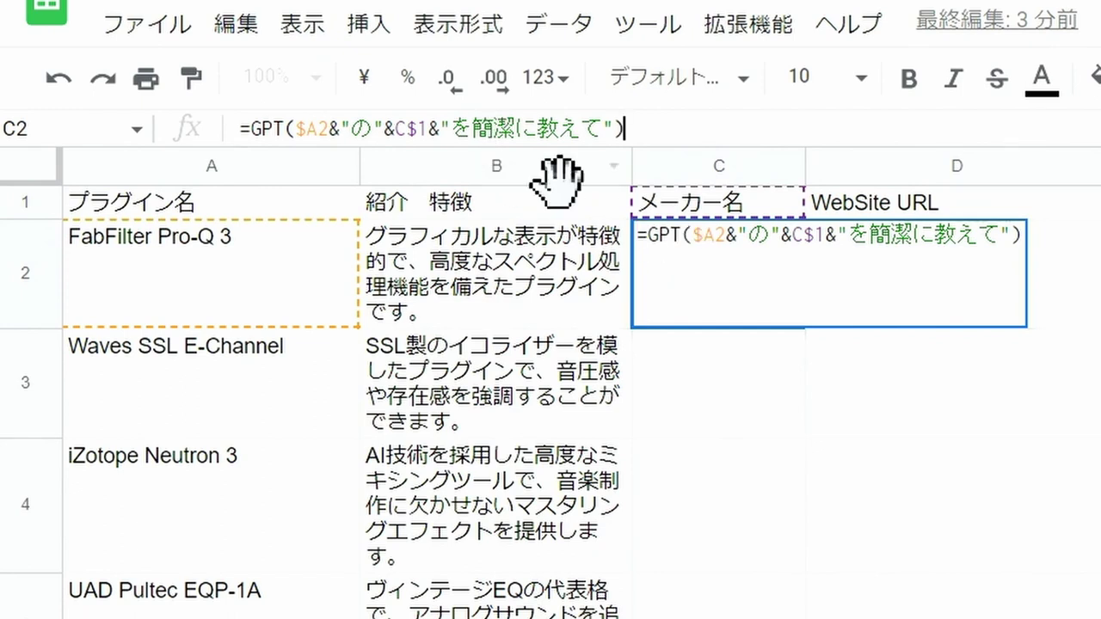
- Fill the maker formula from C2 down to C21 and review the returned maker names
key(Return)
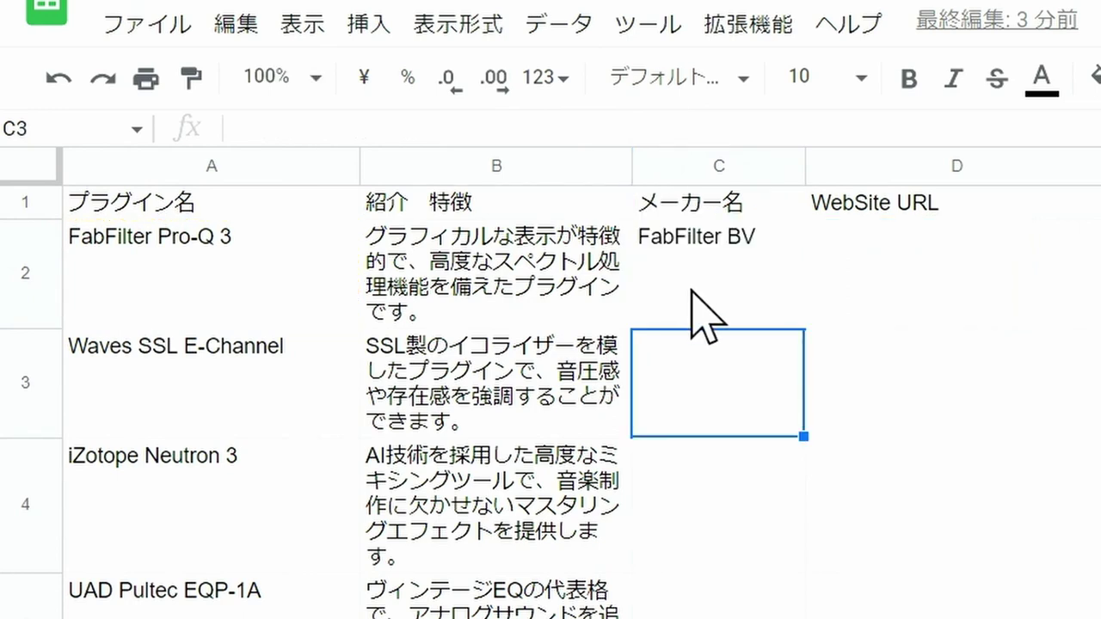
click(723, 270)
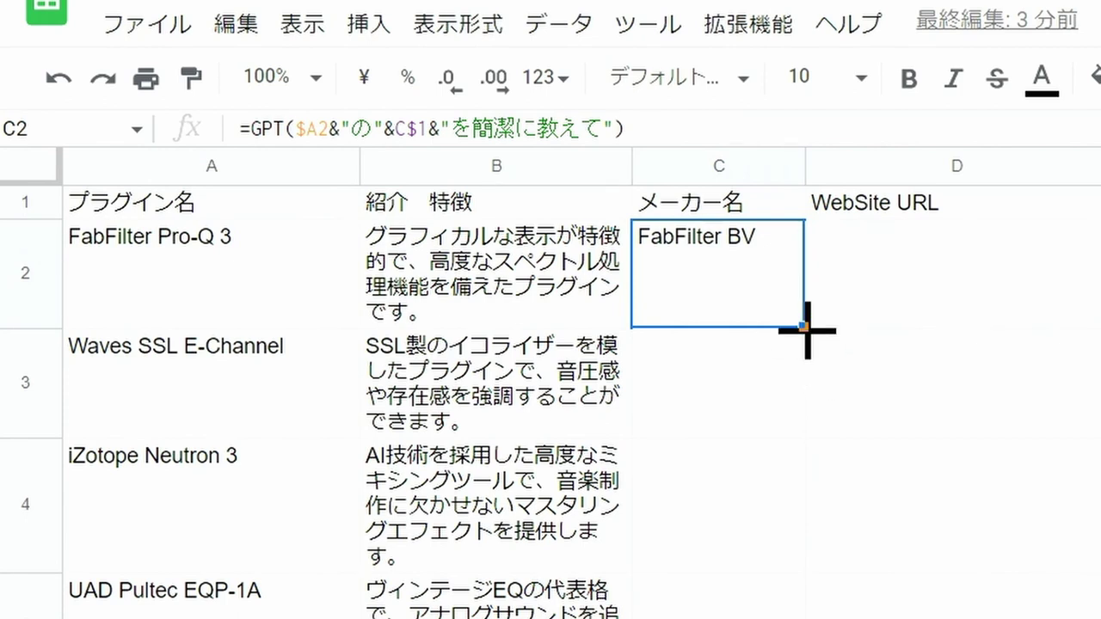
drag(807, 329, 375, 486)
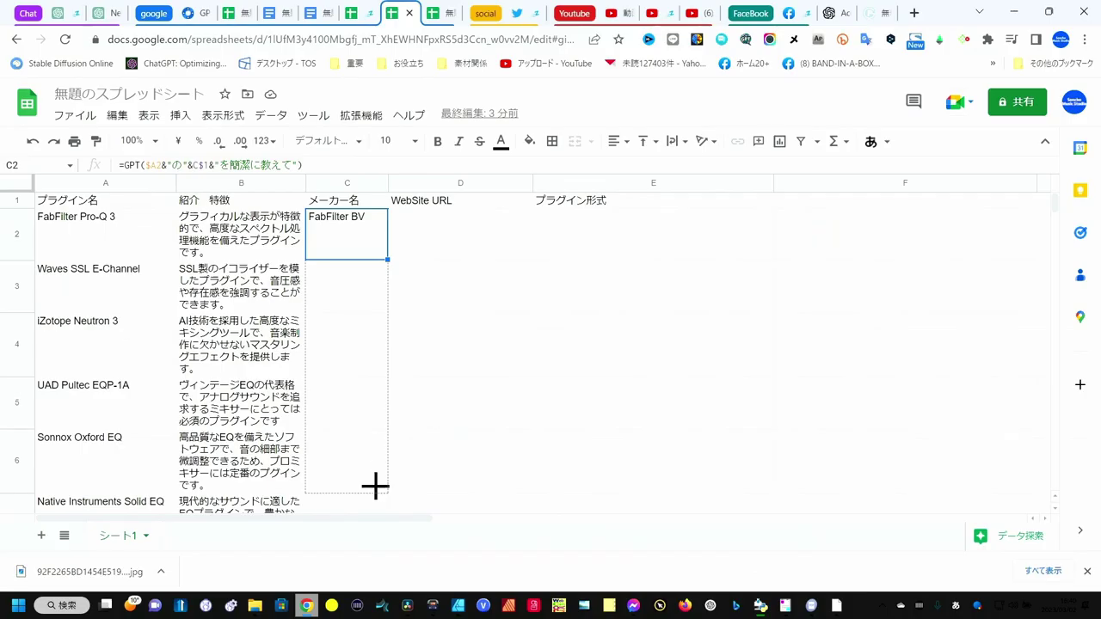
mouse_move(375, 486)
mouse_down()
mouse_move(382, 535)
mouse_move(383, 469)
mouse_up()
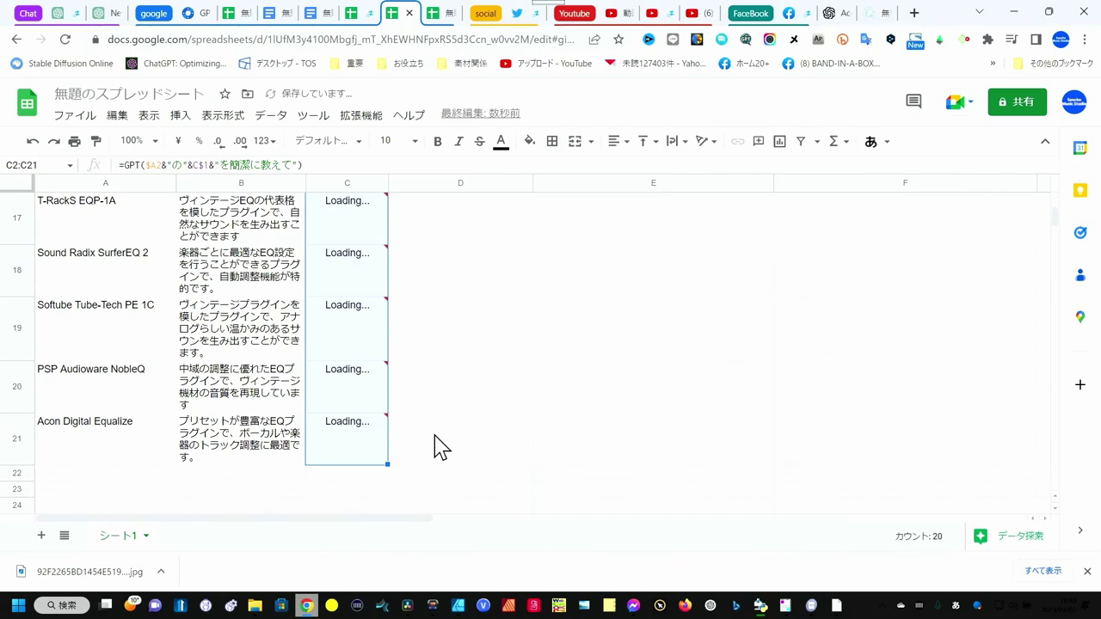
scroll(438, 445, up, 2)
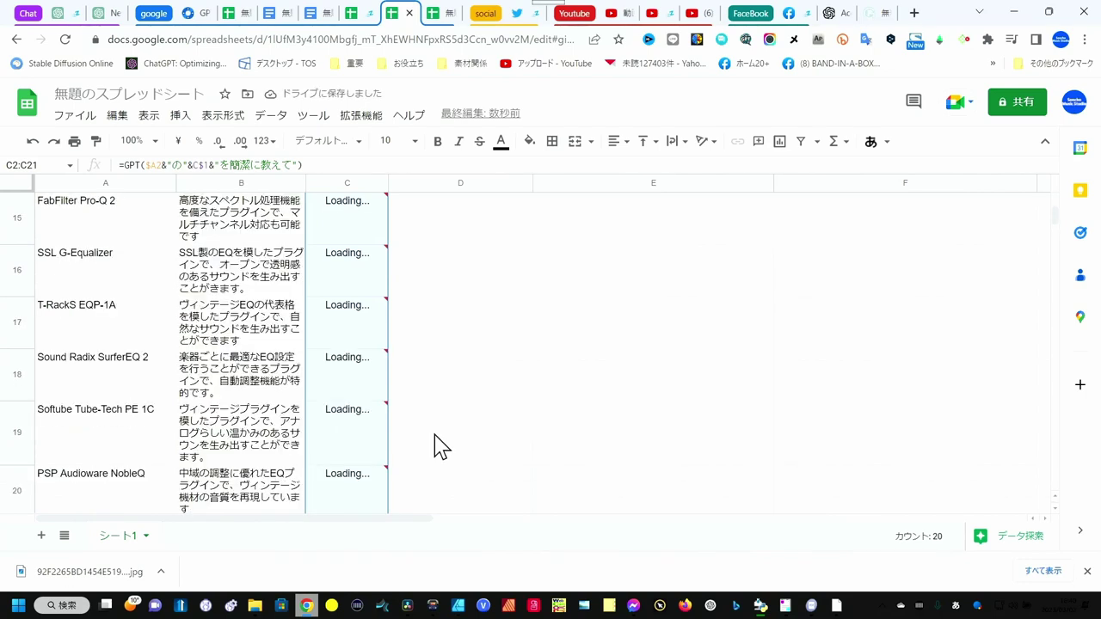
scroll(438, 446, up, 2)
scroll(439, 446, down, 2)
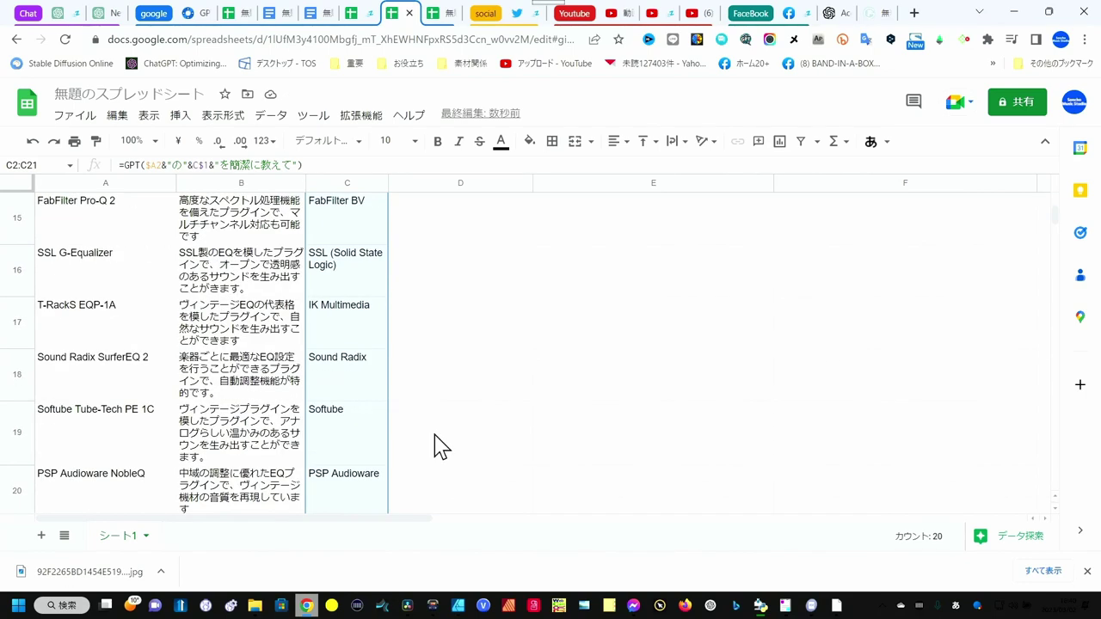
scroll(437, 444, down, 2)
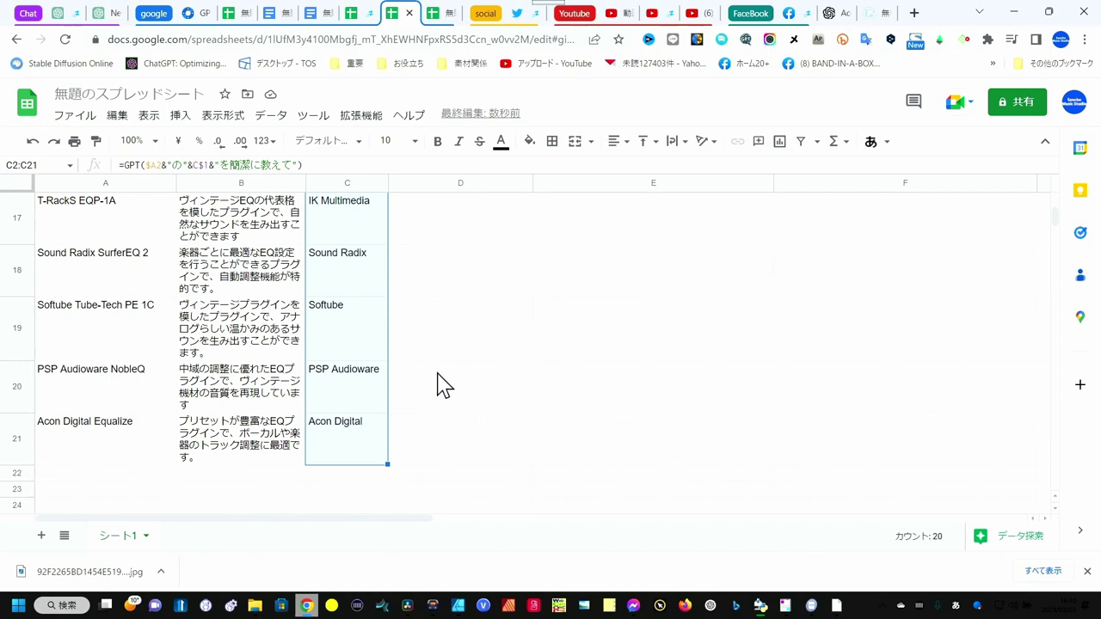
scroll(437, 383, up, 2)
scroll(434, 383, up, 1)
scroll(432, 383, up, 1)
scroll(432, 382, up, 2)
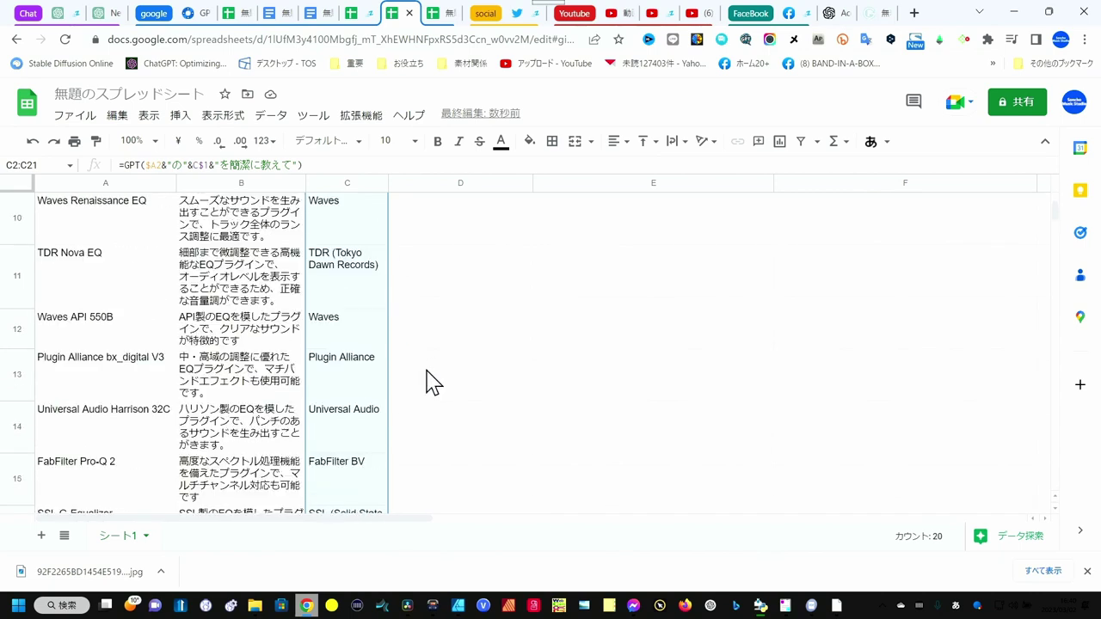
scroll(432, 383, up, 1)
scroll(425, 383, up, 5)
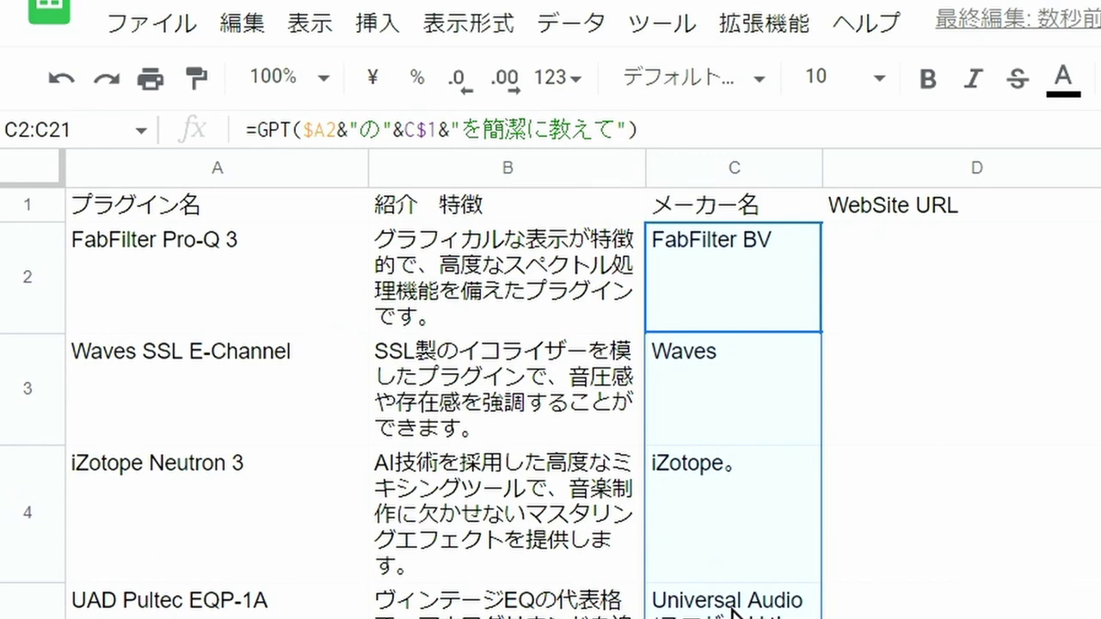
- Copy the C2 formula into D2 so it returns the FabFilter Pro-Q 3 website URL
click(919, 310)
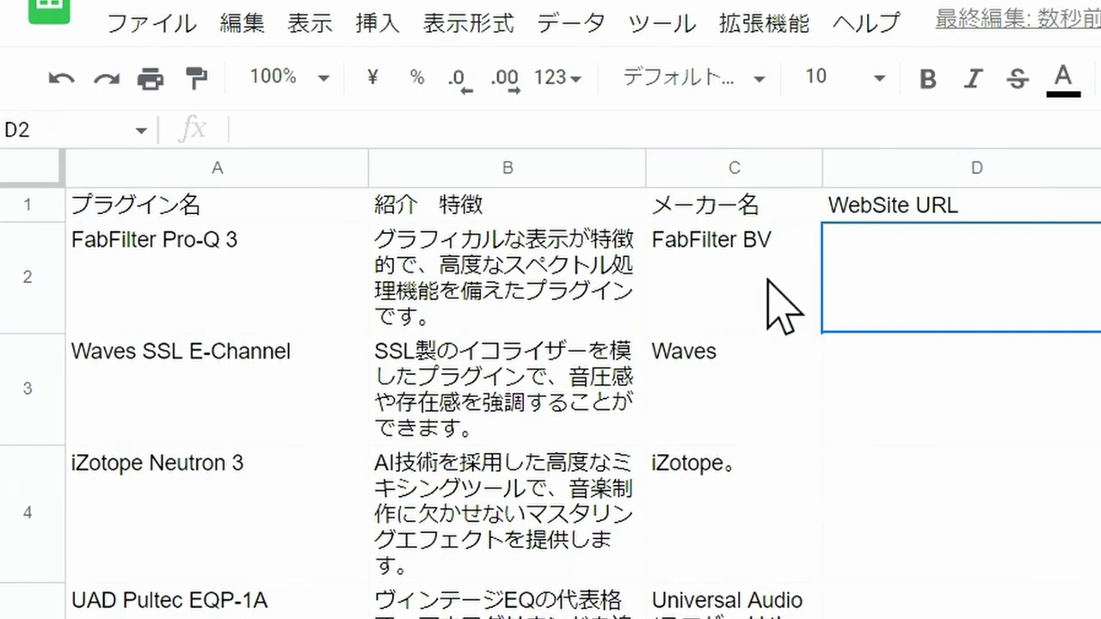
click(768, 279)
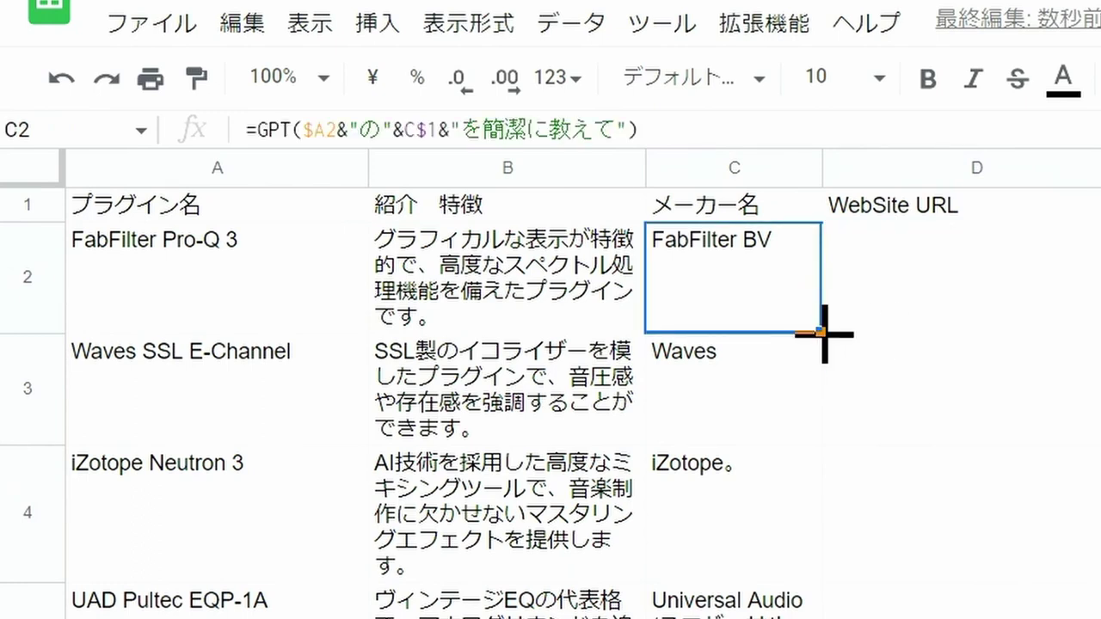
drag(823, 332, 757, 331)
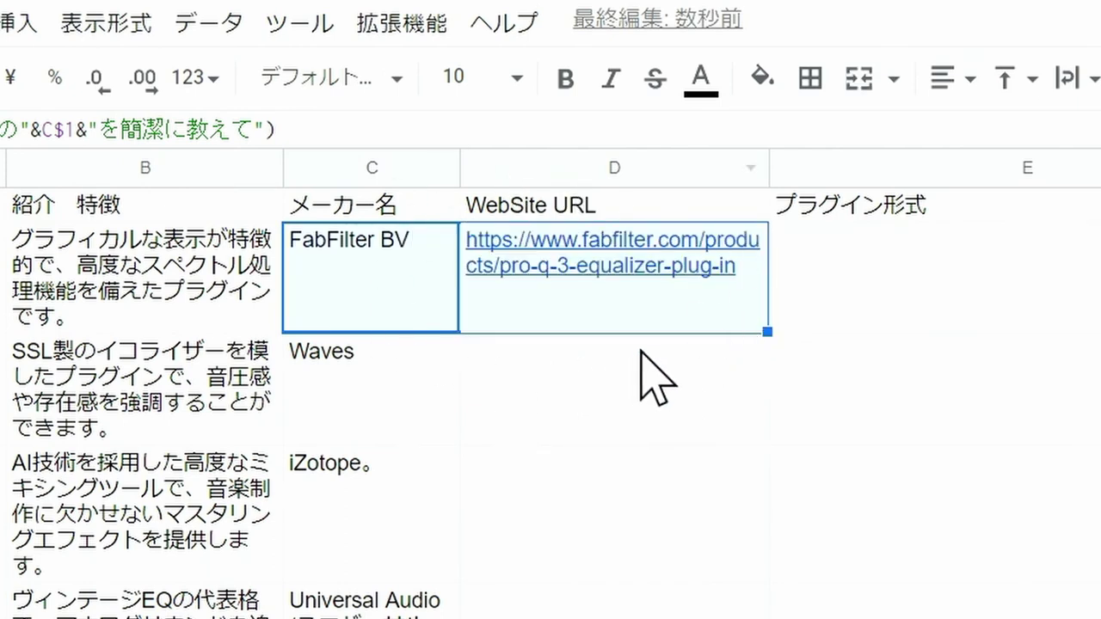
click(645, 305)
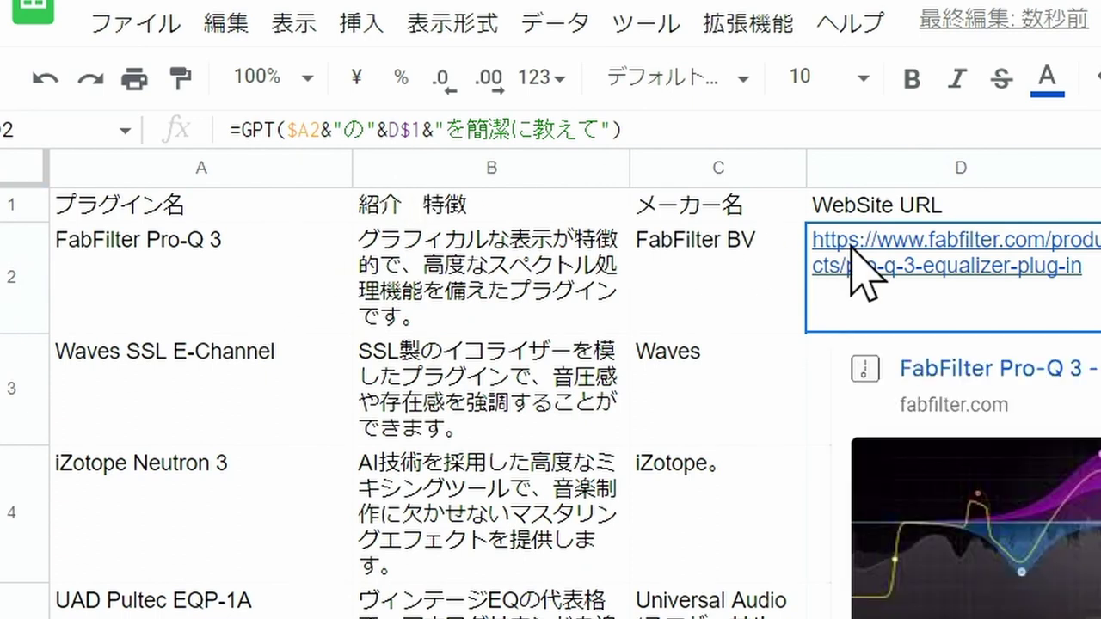
mouse_move(612, 253)
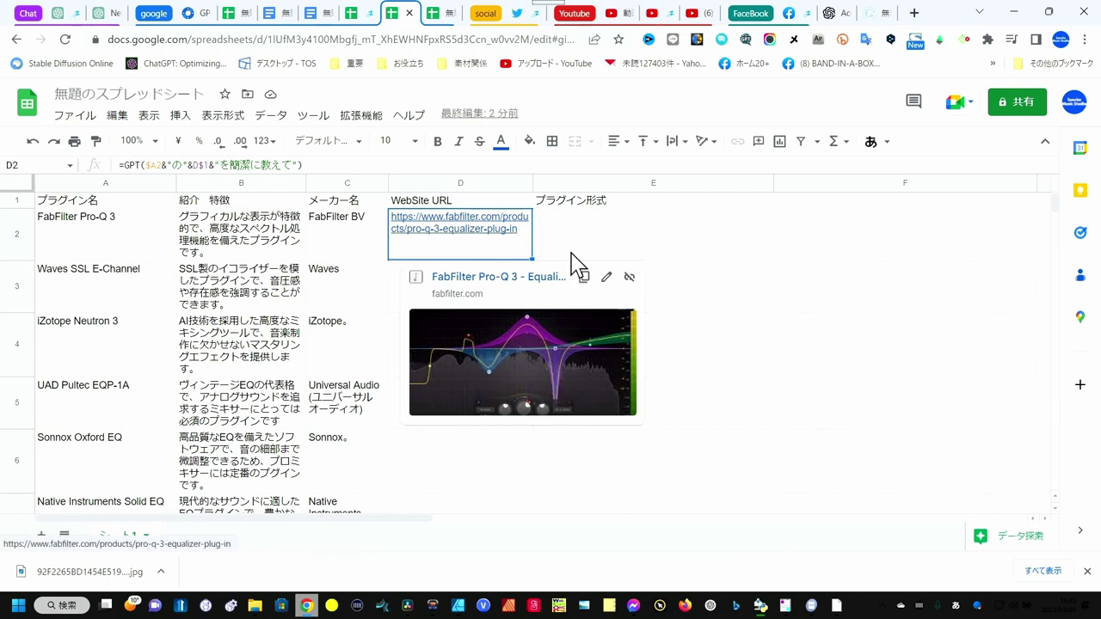
- Fill the D2 URL formula down to row 21 and scroll through the returned links
key(Tab)
click(508, 258)
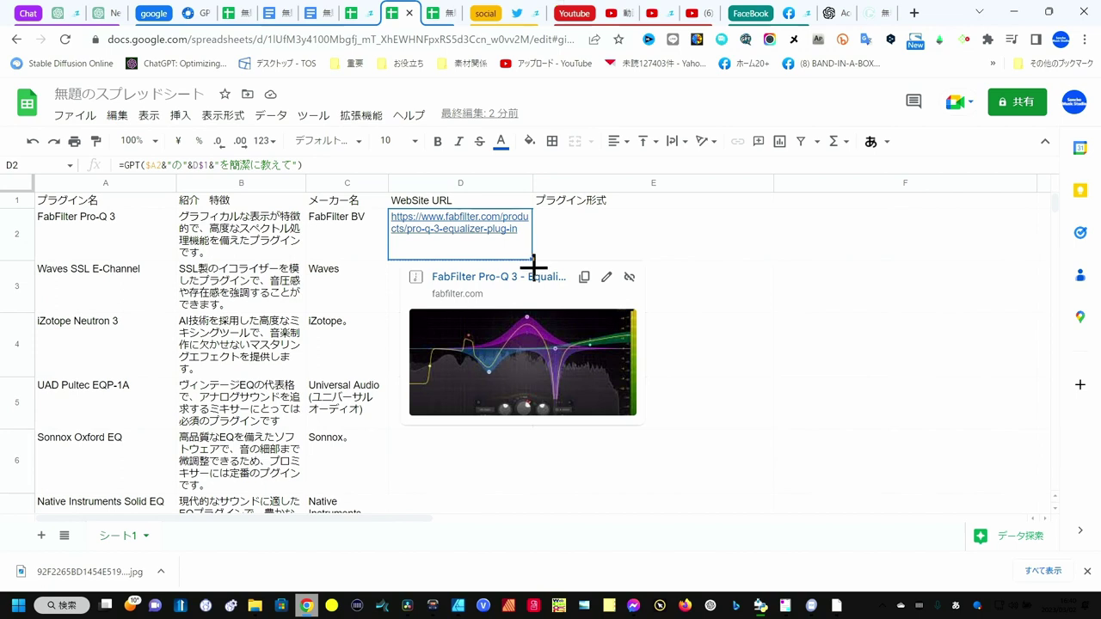
mouse_move(531, 258)
mouse_down()
mouse_move(527, 553)
mouse_move(525, 368)
mouse_up()
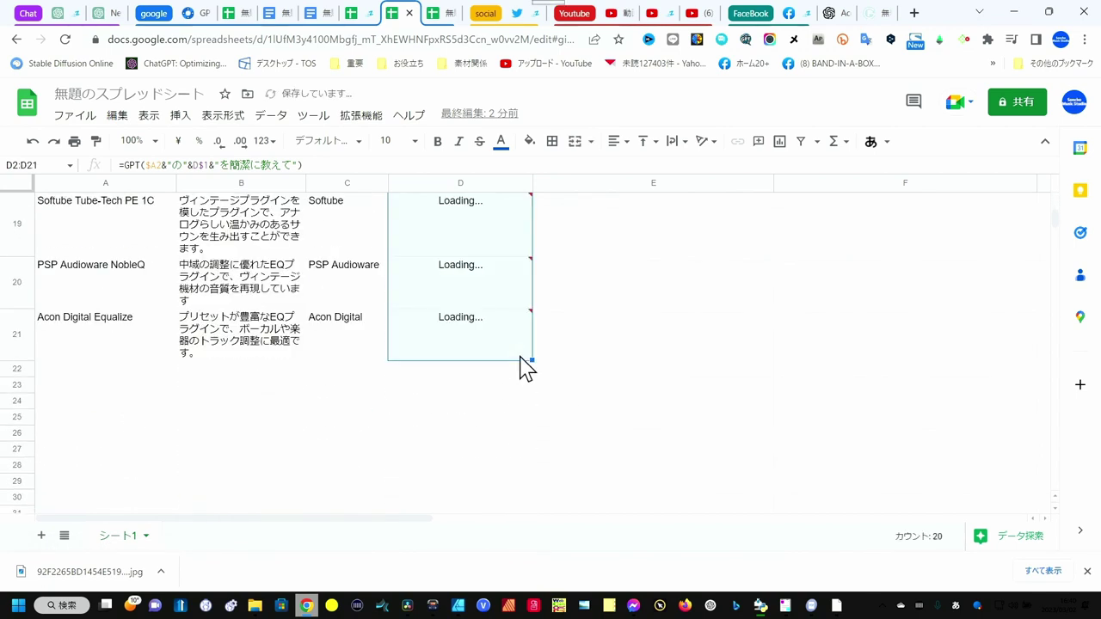
scroll(592, 418, up, 5)
scroll(592, 418, up, 5)
scroll(594, 411, down, 1)
scroll(592, 413, down, 2)
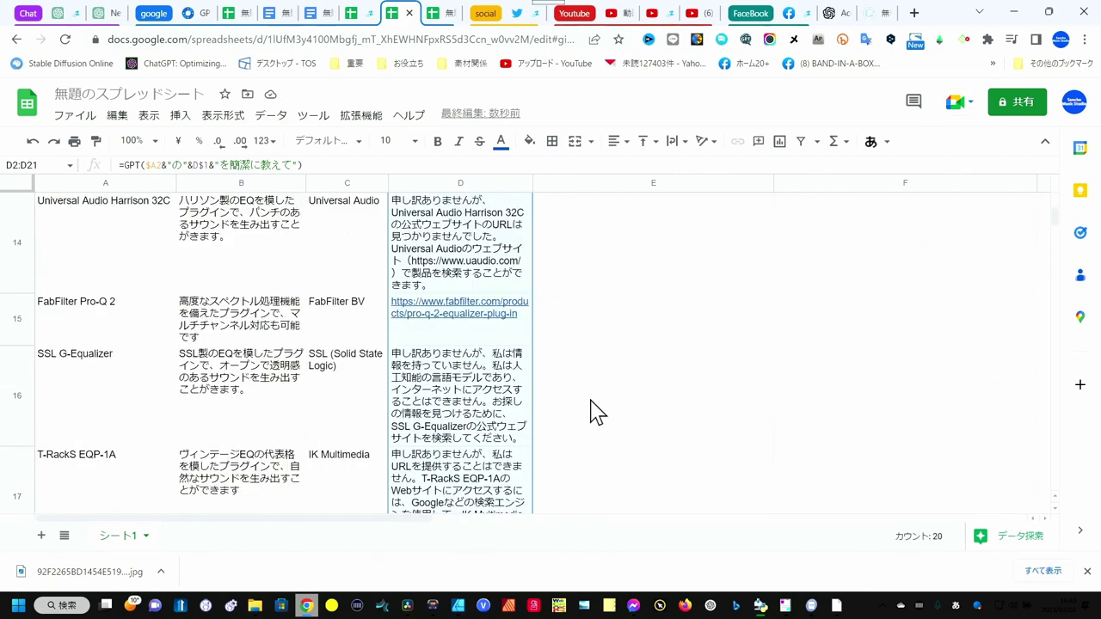
scroll(592, 413, down, 1)
scroll(592, 413, down, 2)
scroll(592, 413, down, 1)
scroll(592, 413, down, 1)
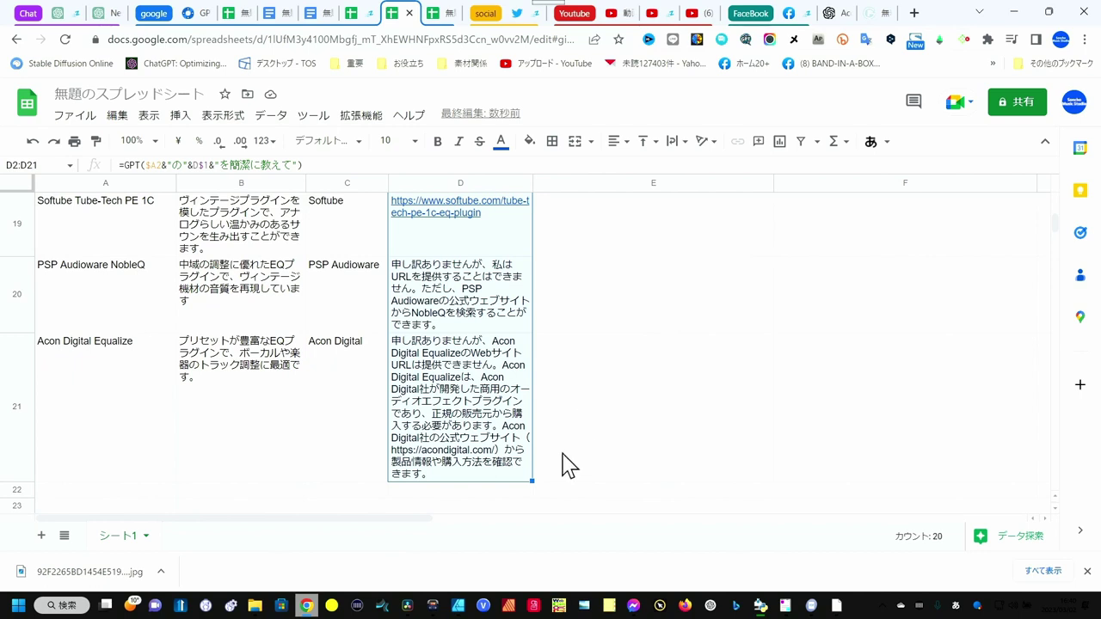
click(480, 435)
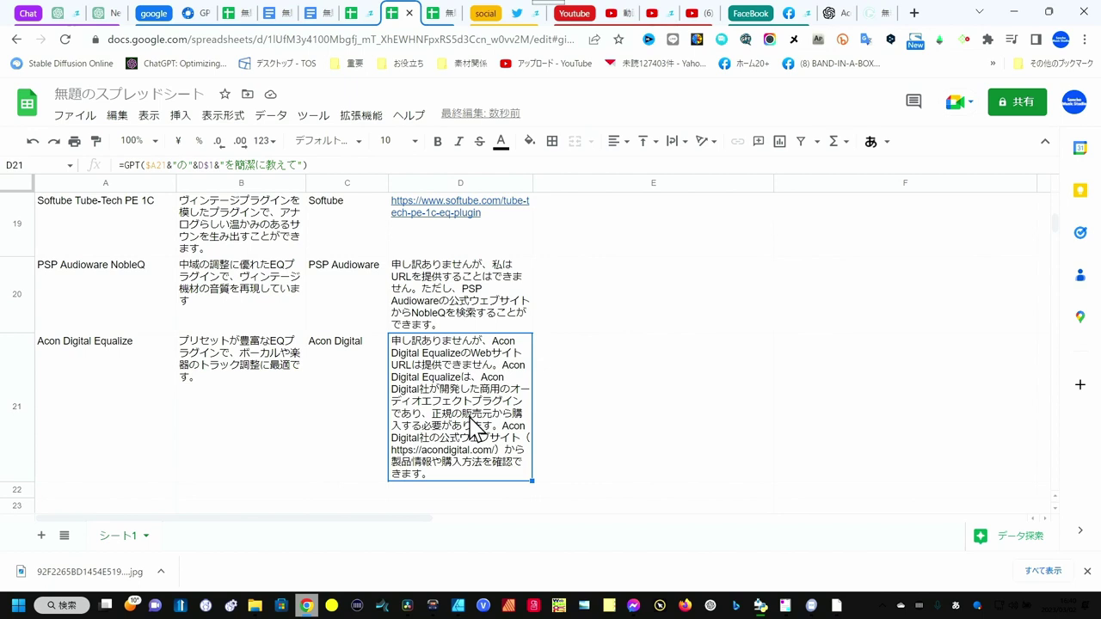
- Clear the GPT apology answers from D14, D16, D17, D20 and D21
shift+click(469, 328)
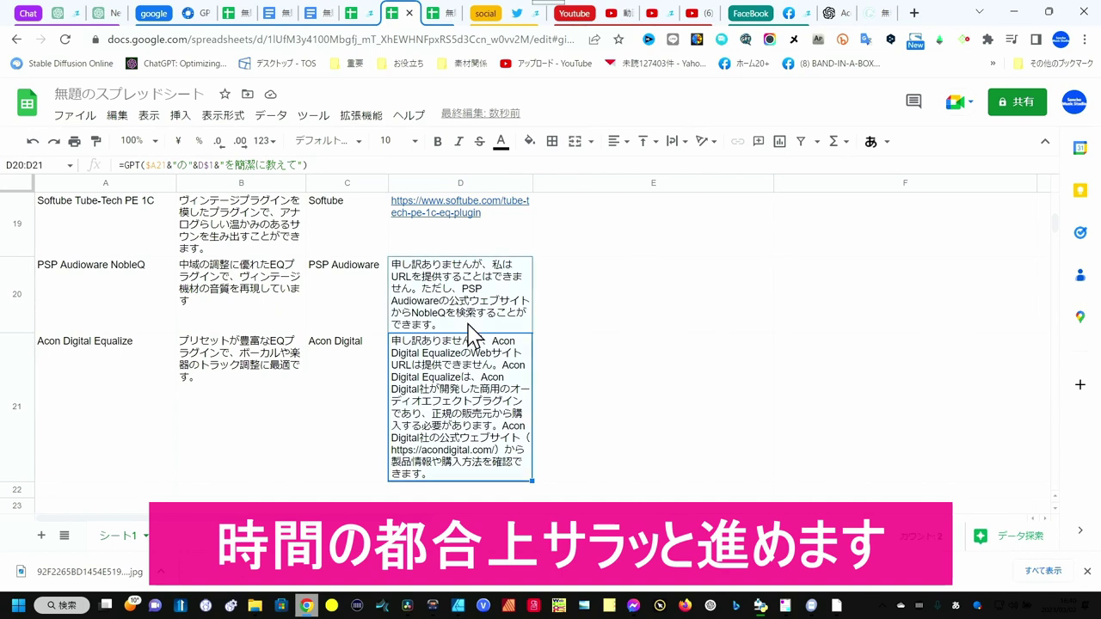
key(Delete)
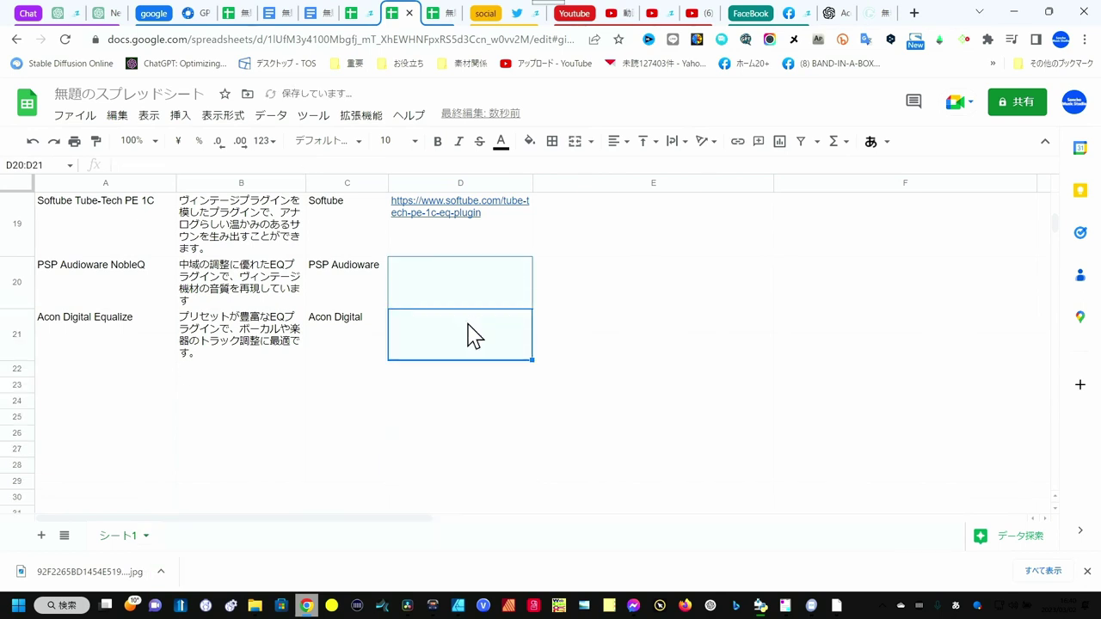
scroll(511, 339, up, 2)
click(499, 263)
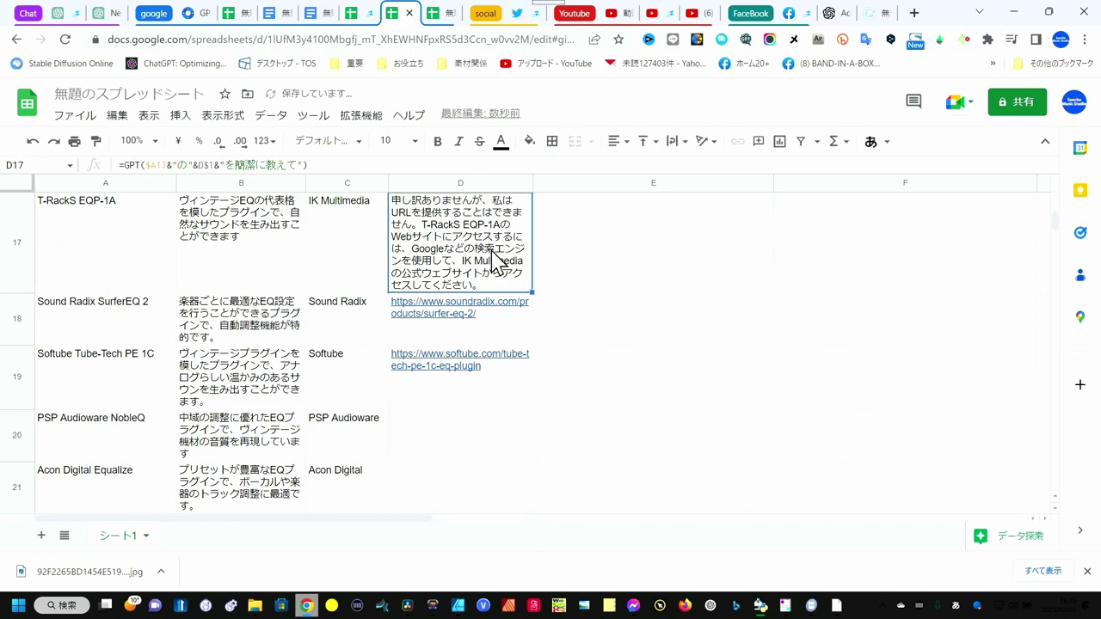
key(Delete)
scroll(497, 258, up, 3)
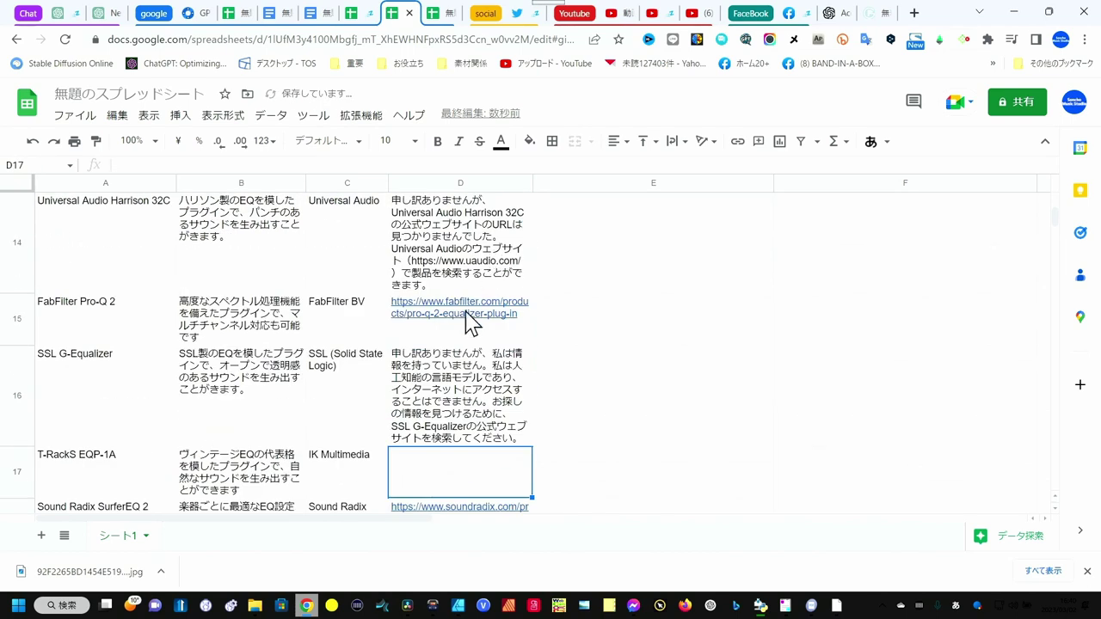
click(450, 382)
key(Delete)
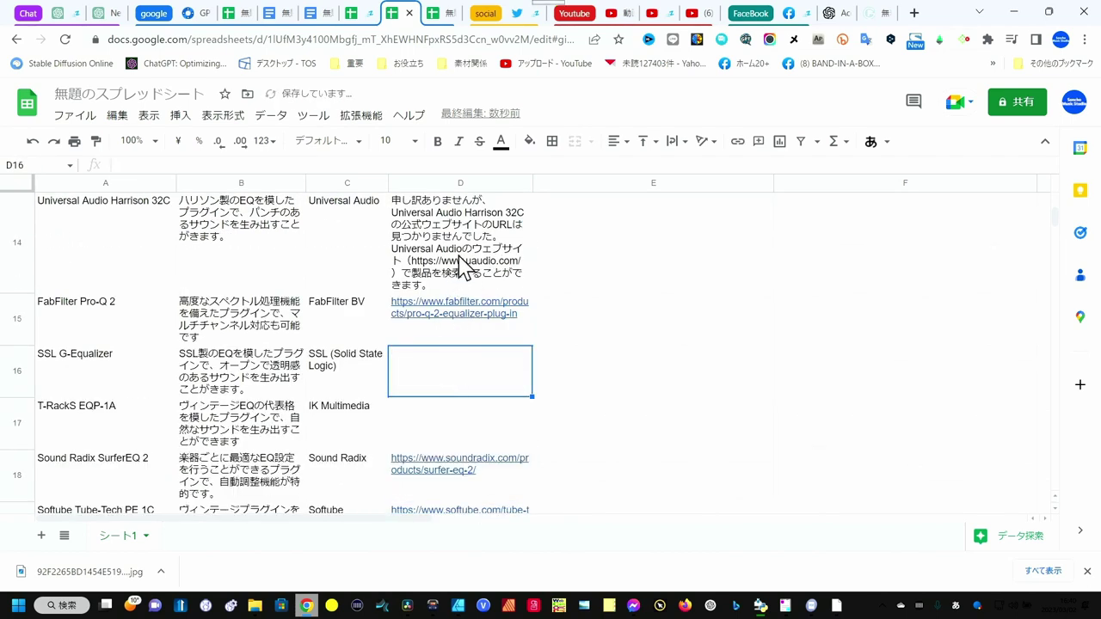
click(458, 262)
key(Delete)
scroll(459, 303, up, 3)
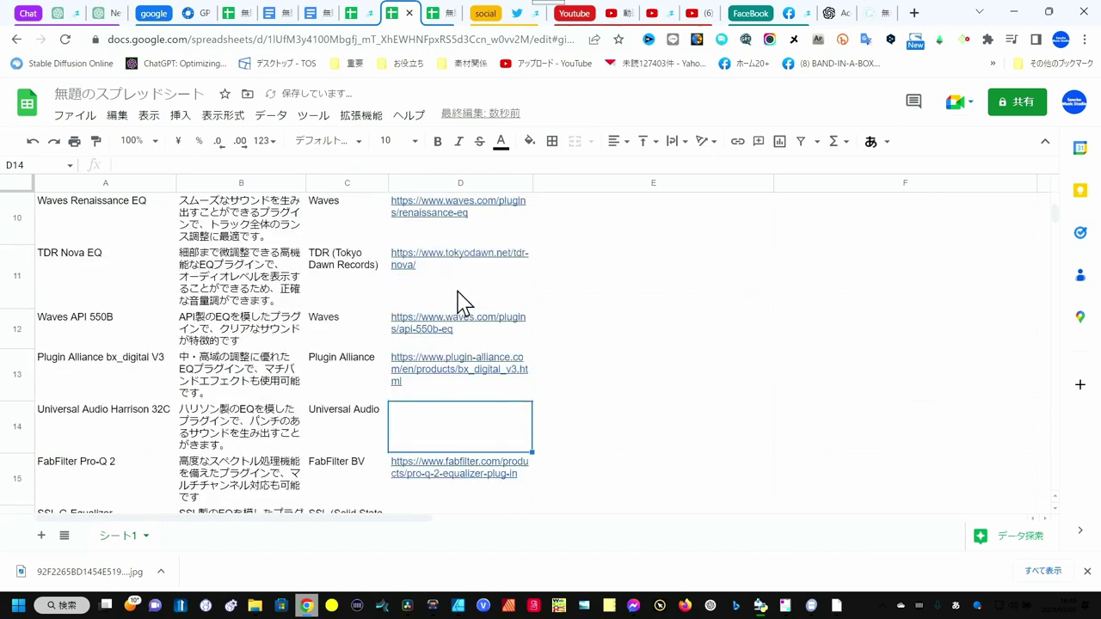
mouse_move(459, 323)
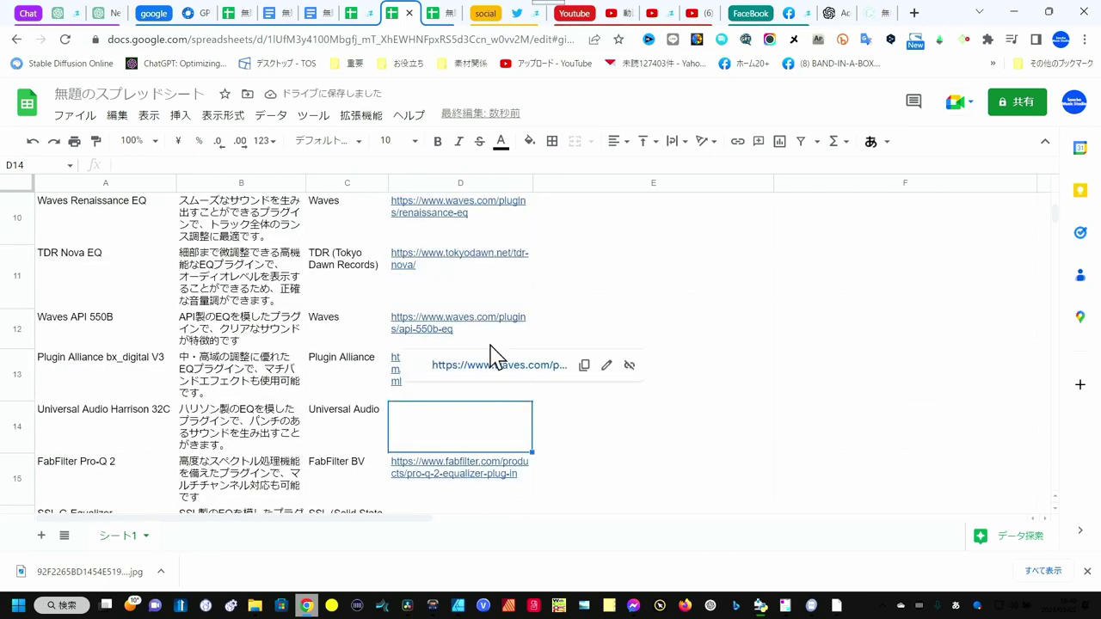
scroll(578, 327, up, 10)
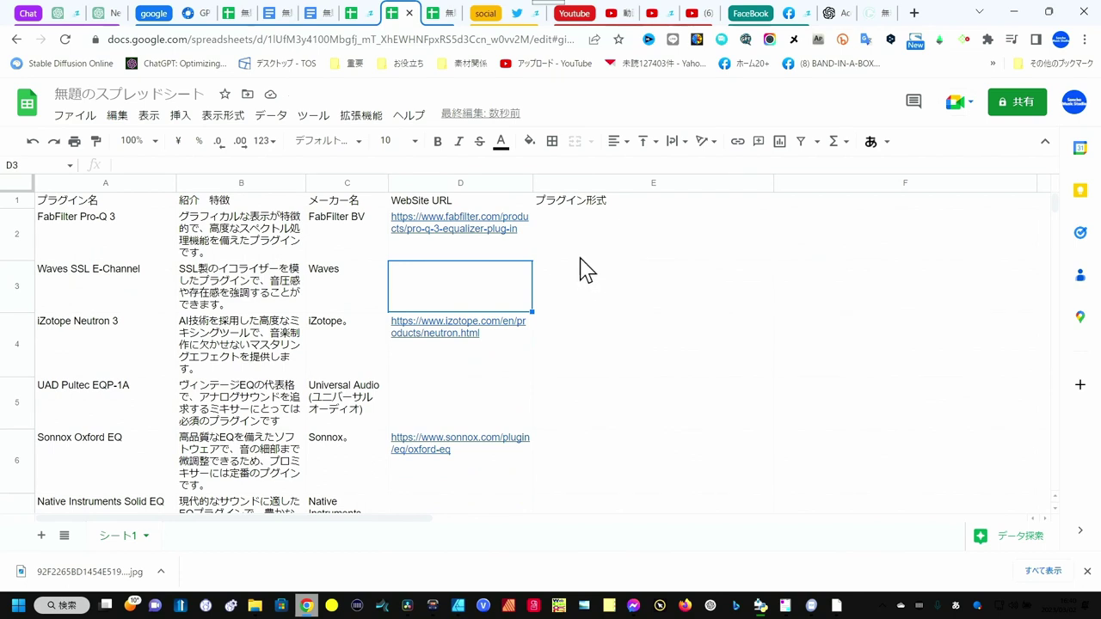
- Copy the formula into E2 and change its prompt's 教えて to リストして to list formats
click(514, 249)
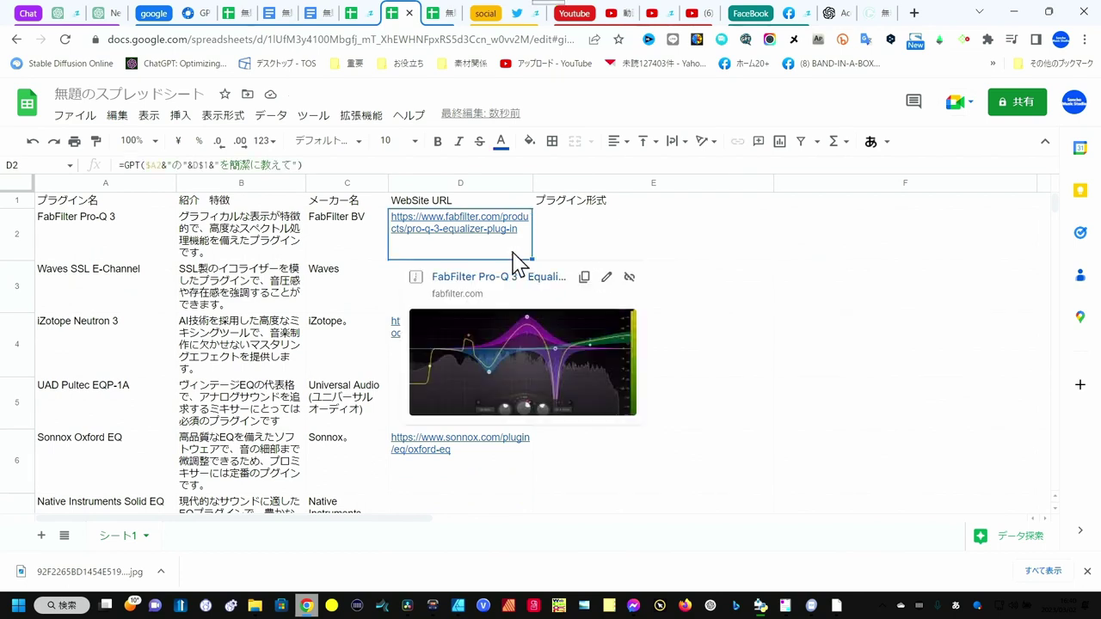
drag(532, 259, 721, 258)
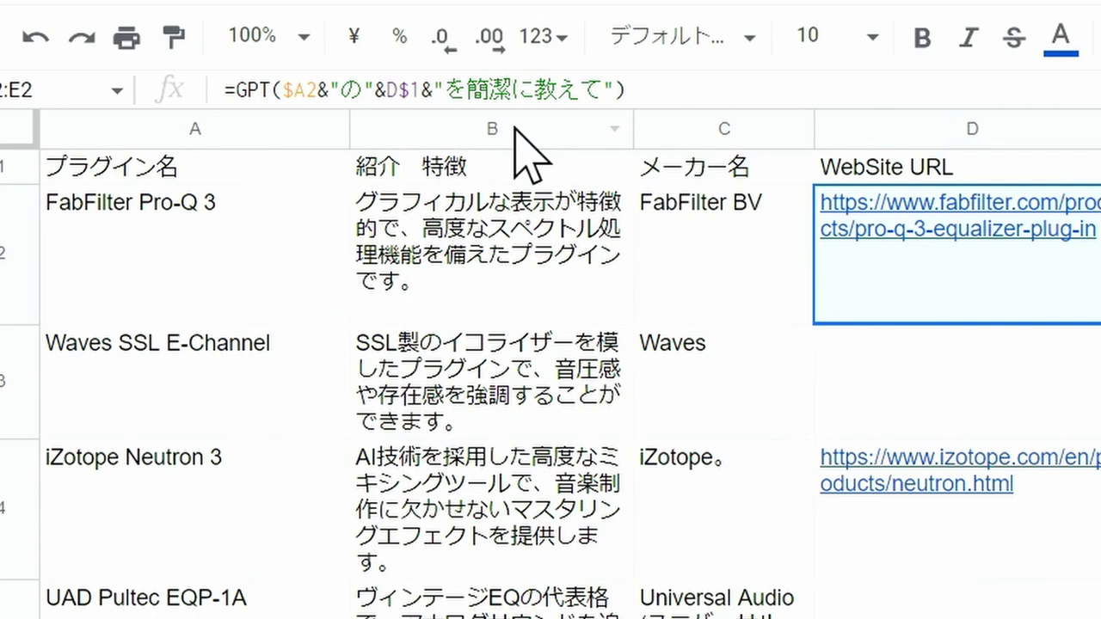
click(535, 90)
text(E)
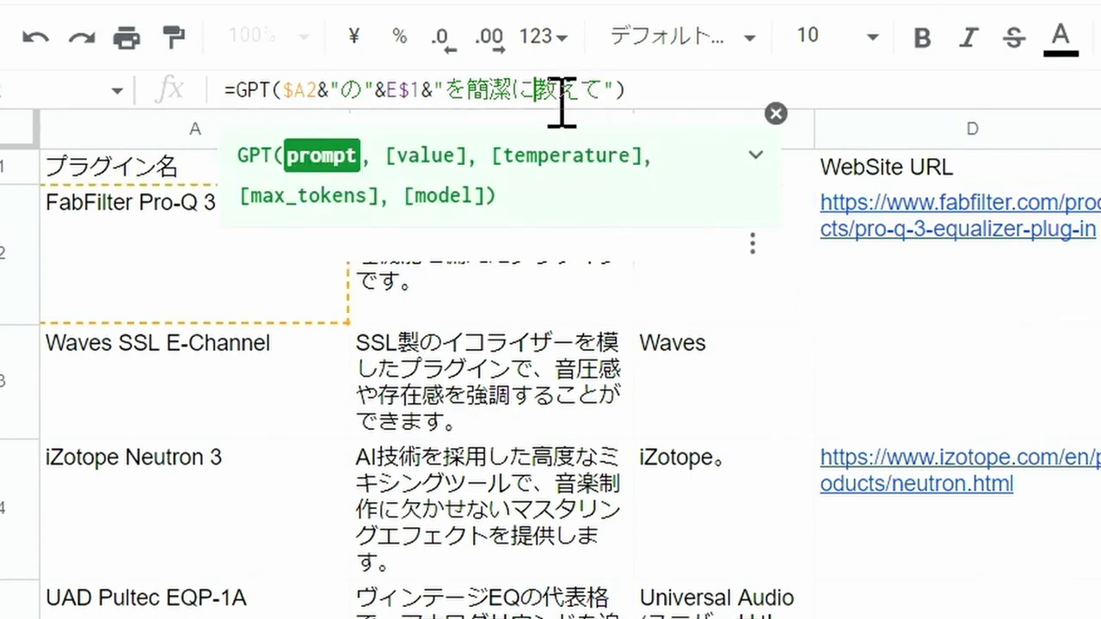
drag(535, 89, 603, 89)
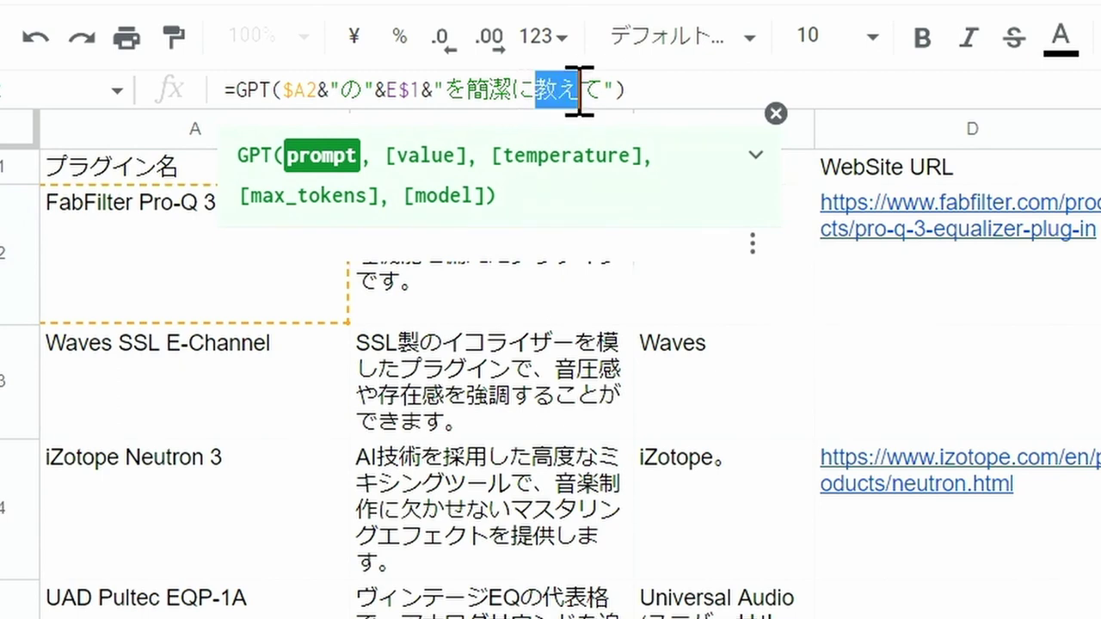
text(リストして)
key(Return)
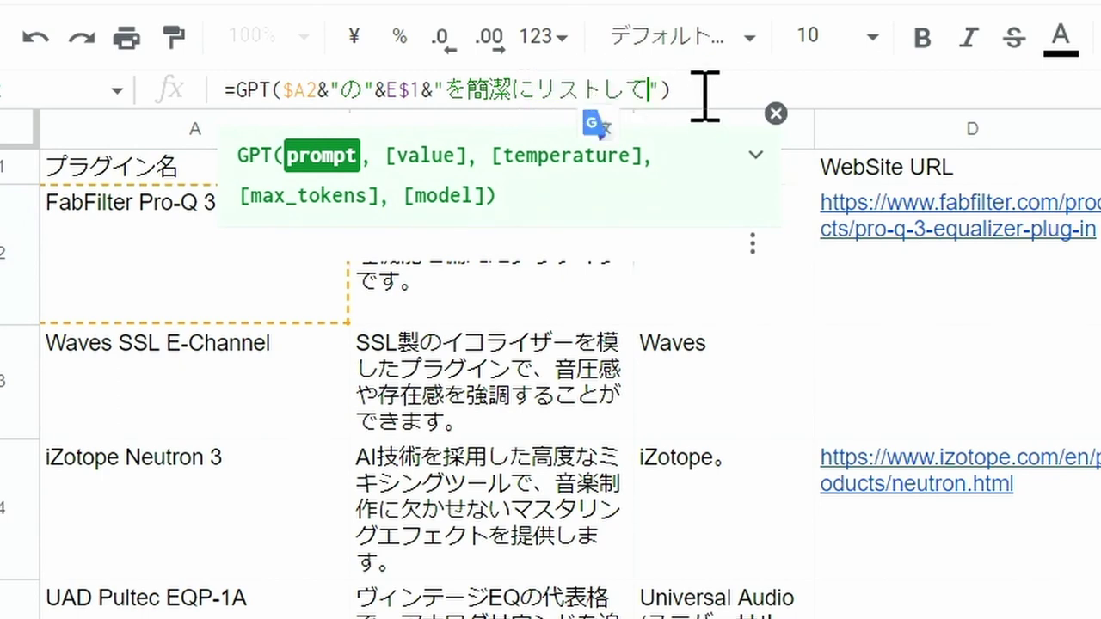
key(Return)
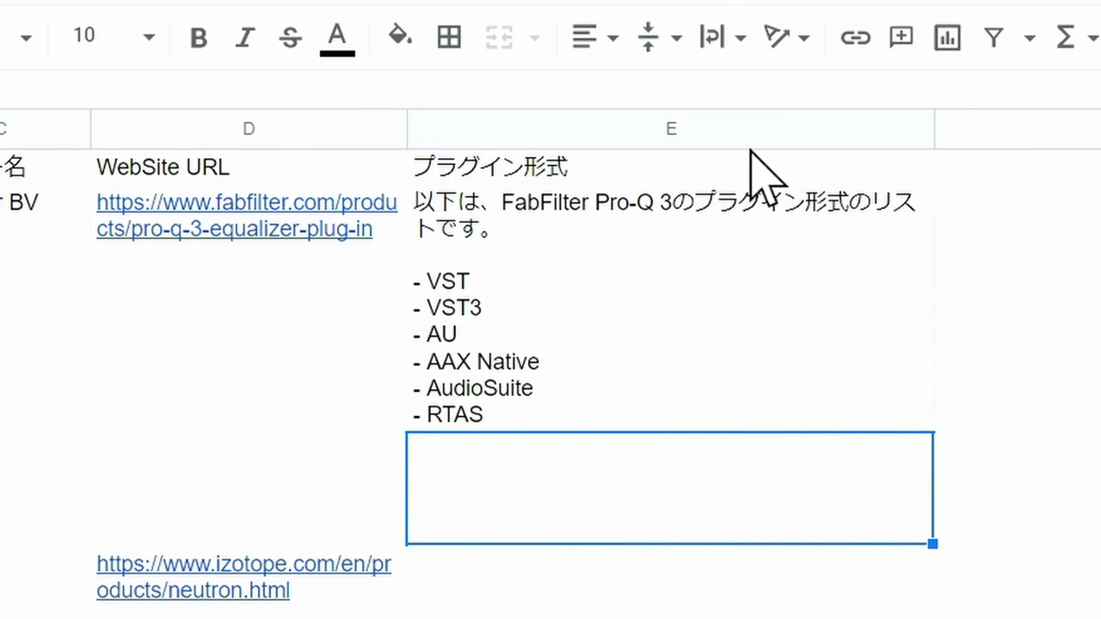
- Add プラグイン名だけ to E2's prompt so it returns only the format names
key(Up)
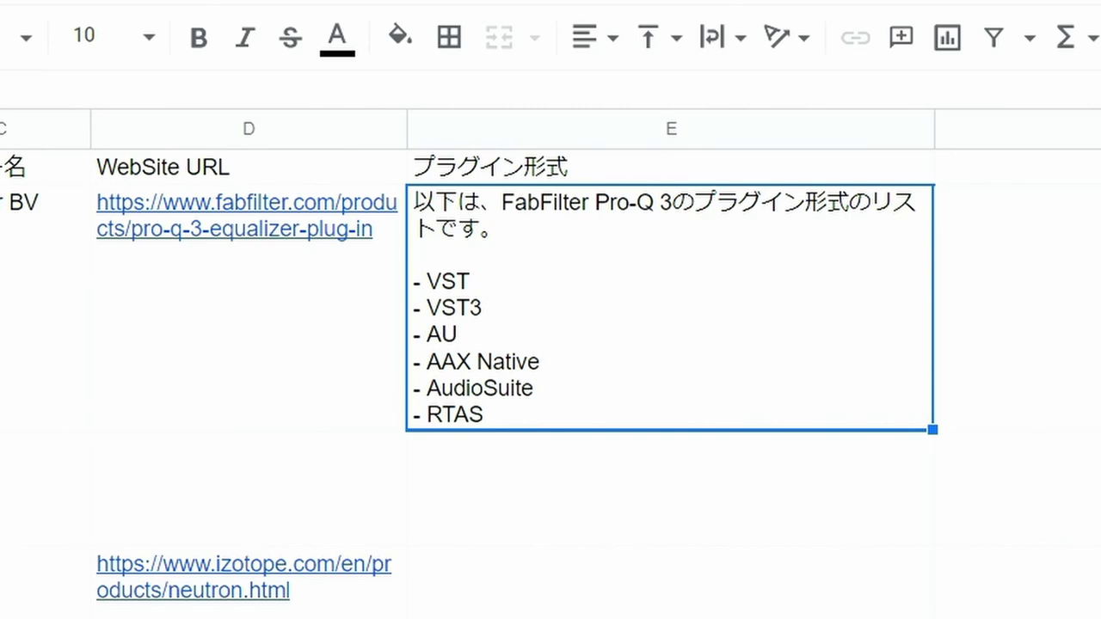
text(ぶら)
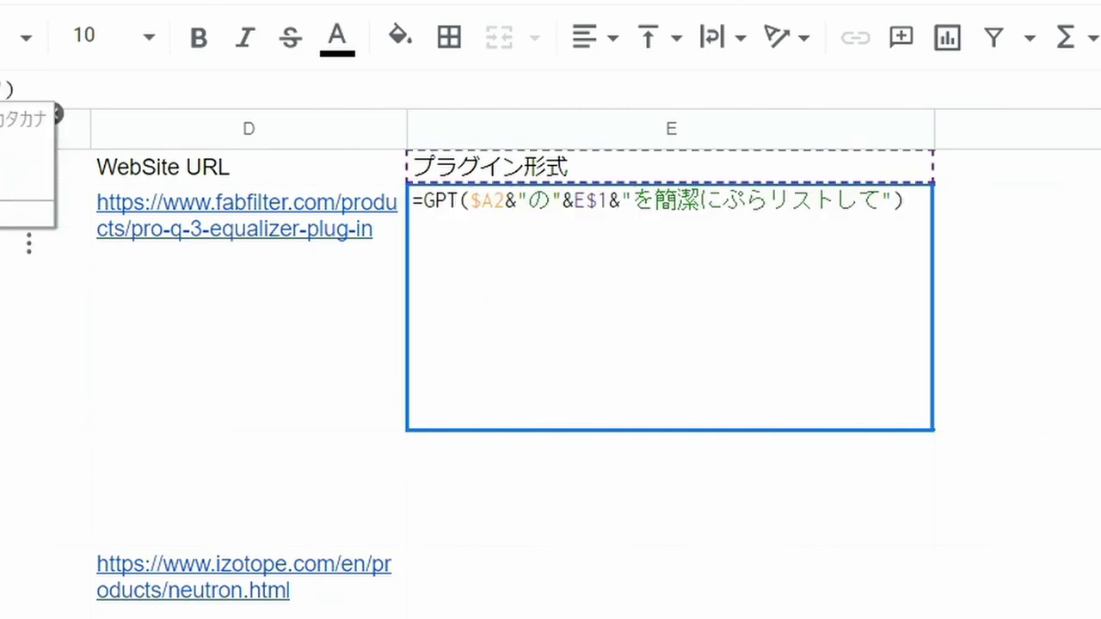
text(ぐいんめ)
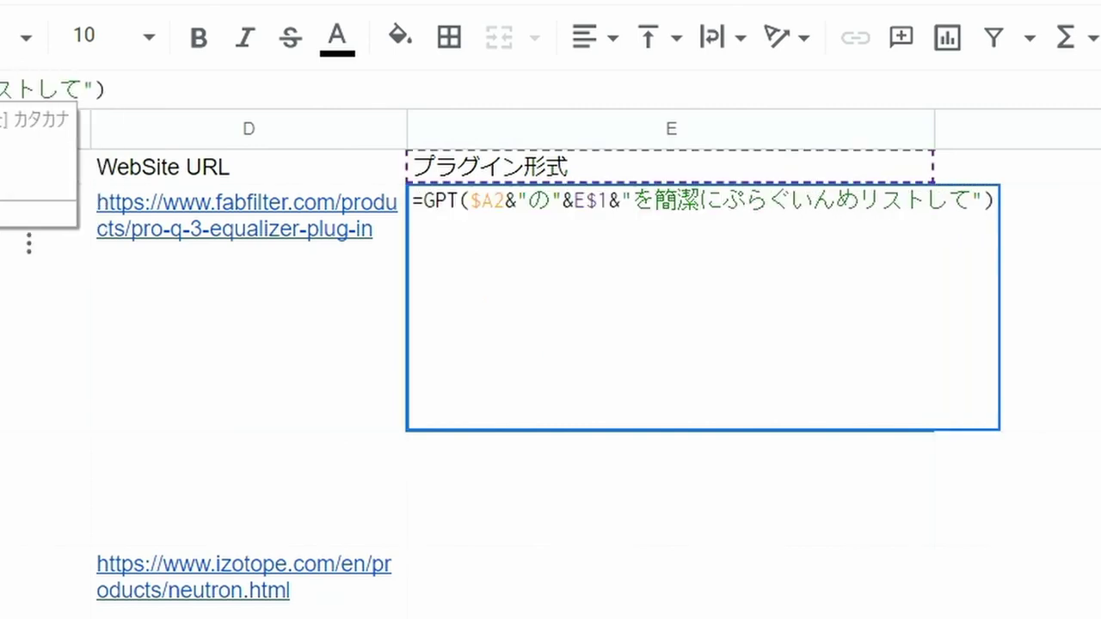
text(いだけ)
key(space)
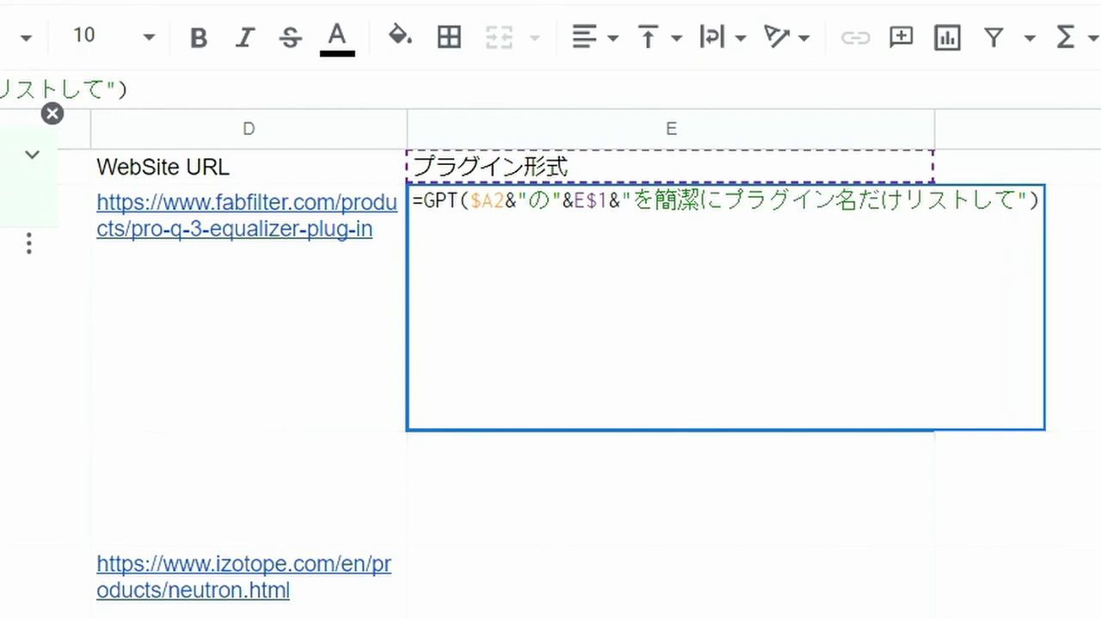
click(142, 87)
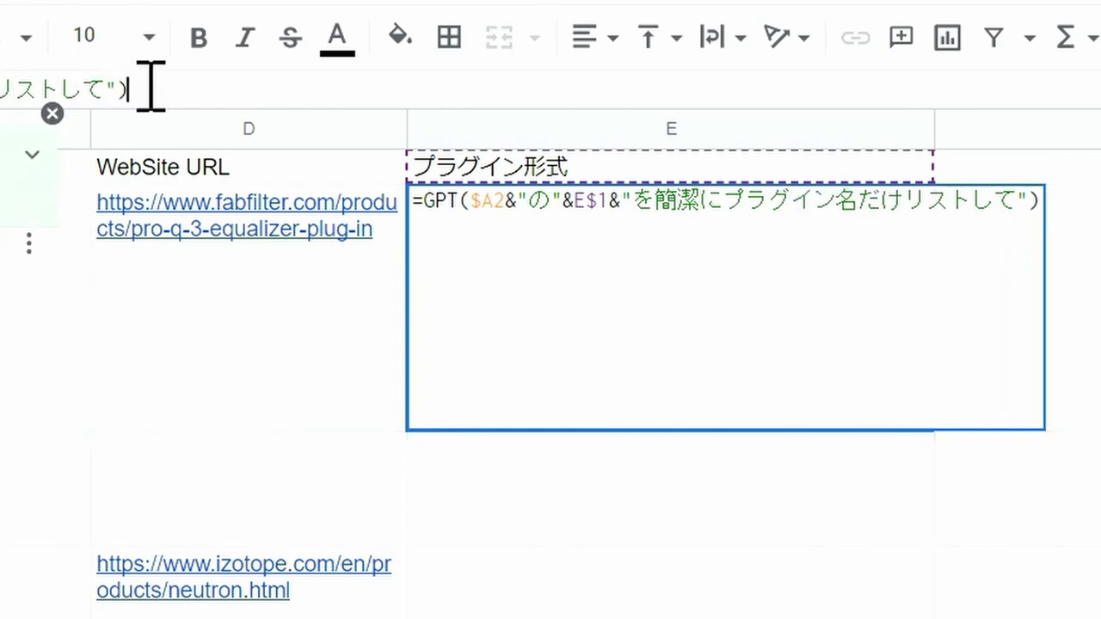
key(Return)
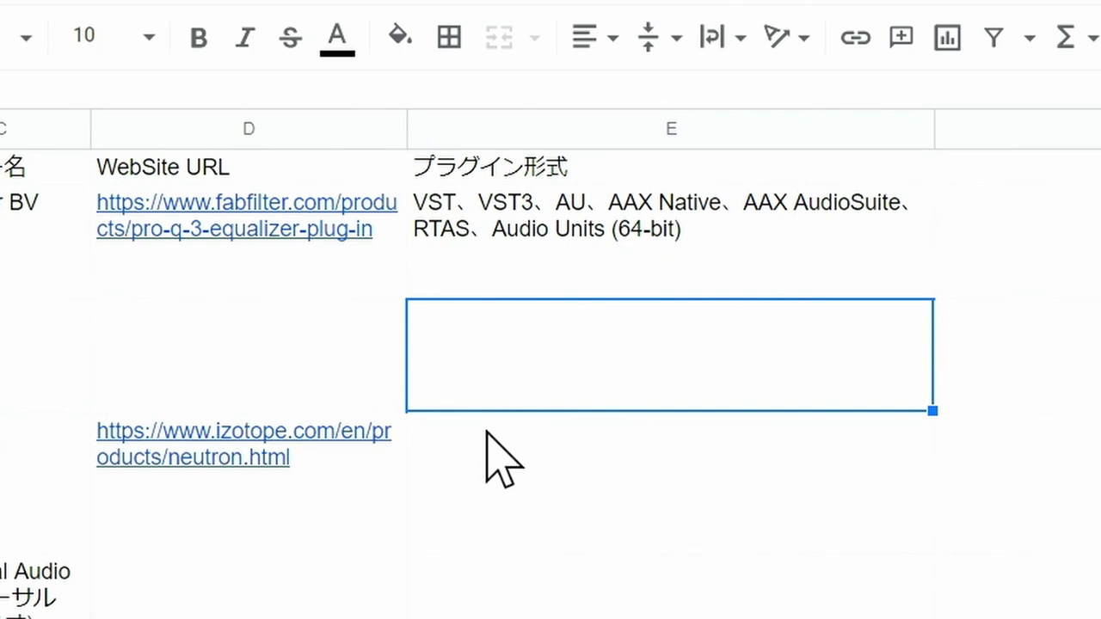
click(570, 270)
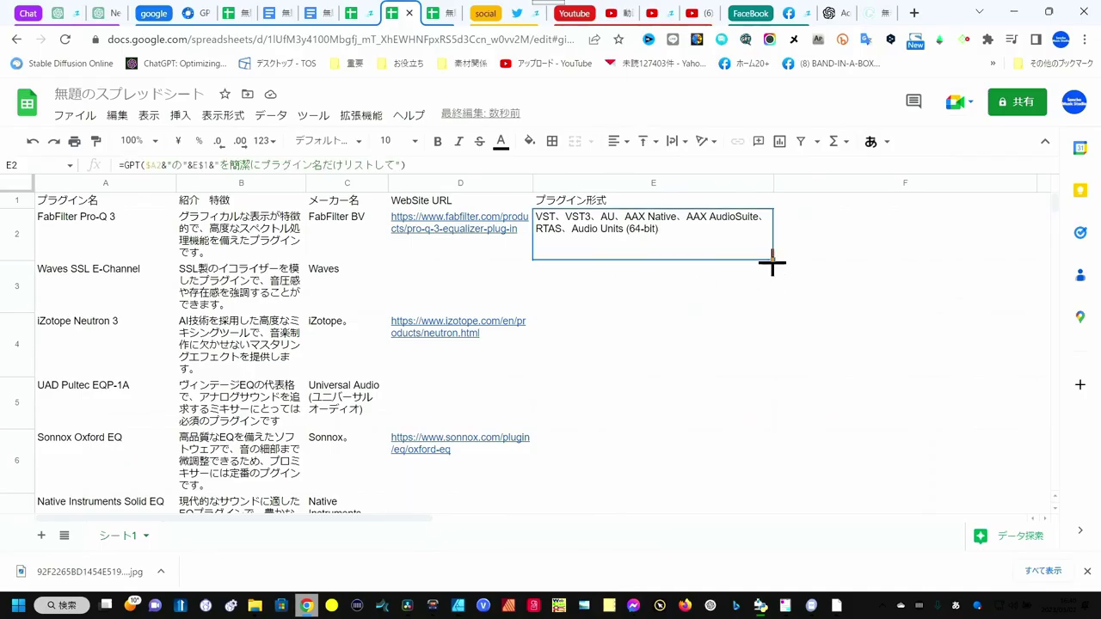
- Copy the format formula from E2 down through E21 and review the resulting format lists
drag(772, 260, 770, 531)
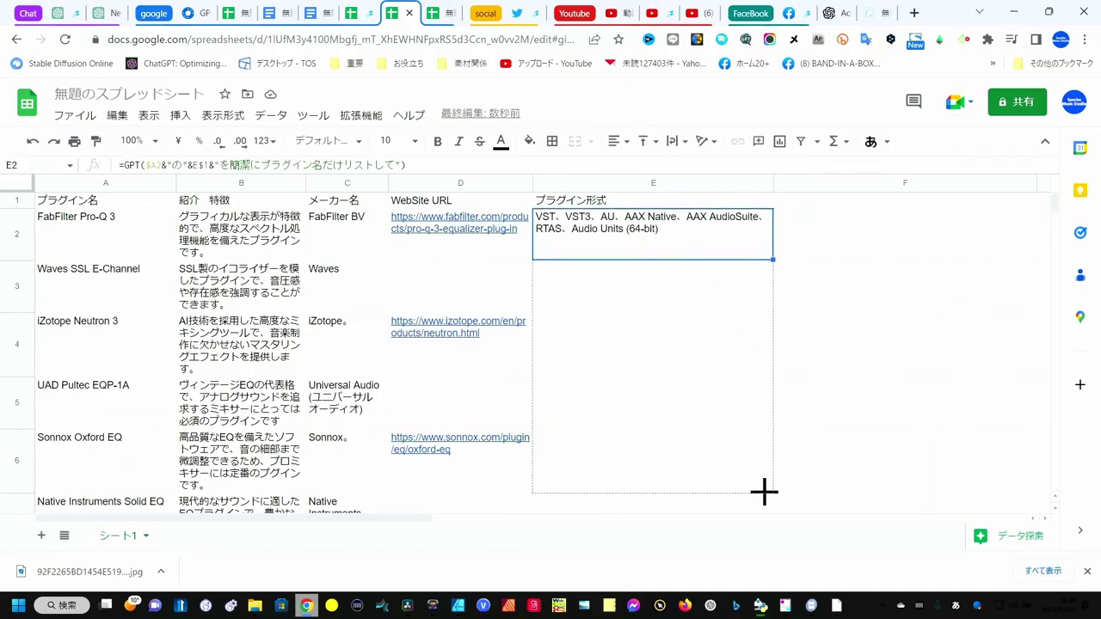
drag(770, 531, 739, 397)
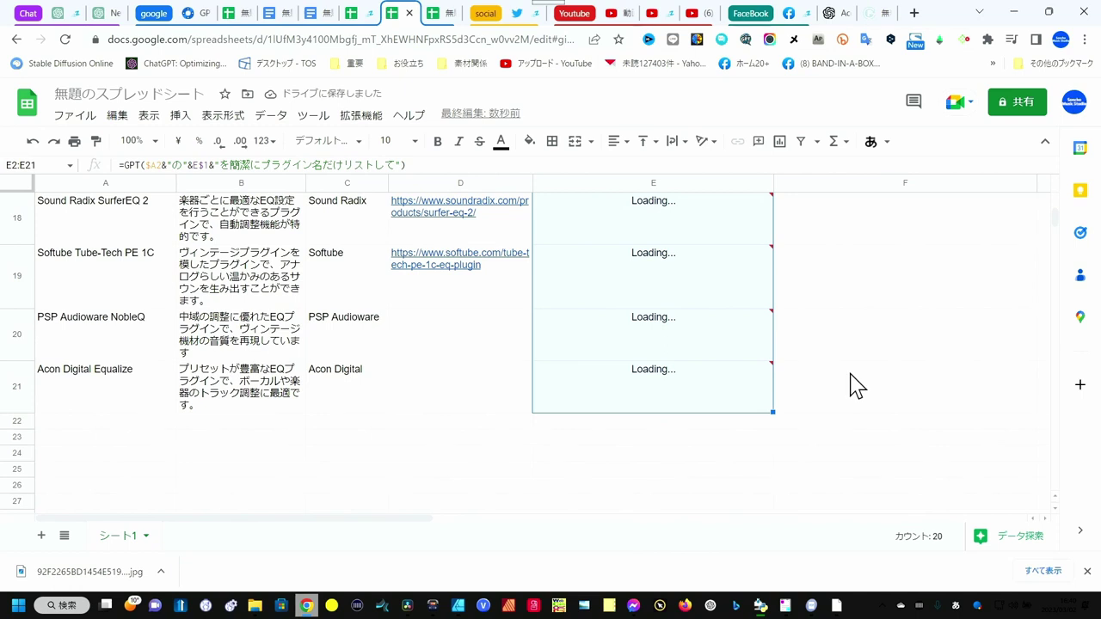
scroll(846, 383, up, 2)
scroll(846, 381, up, 2)
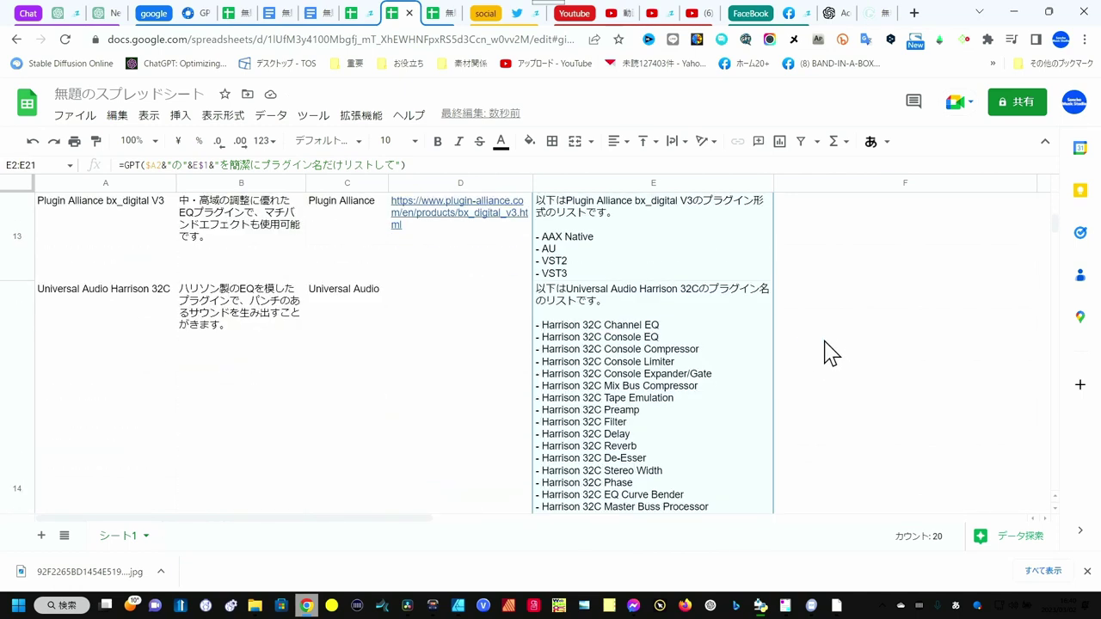
scroll(824, 353, down, 3)
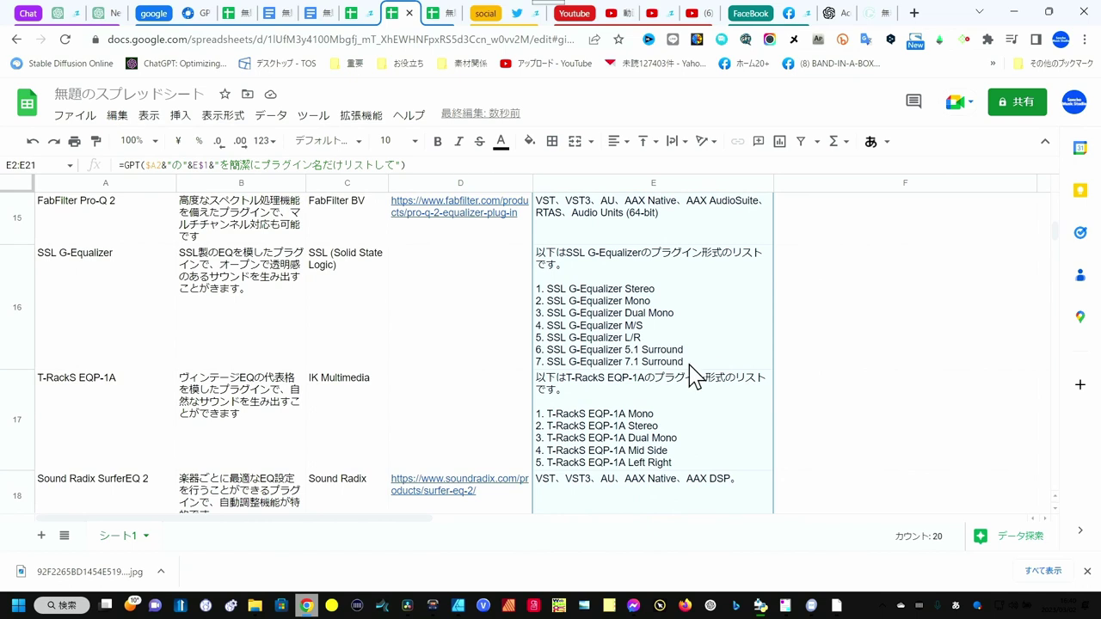
scroll(695, 376, up, 5)
scroll(695, 376, up, 5)
scroll(695, 376, up, 5)
scroll(695, 376, up, 5)
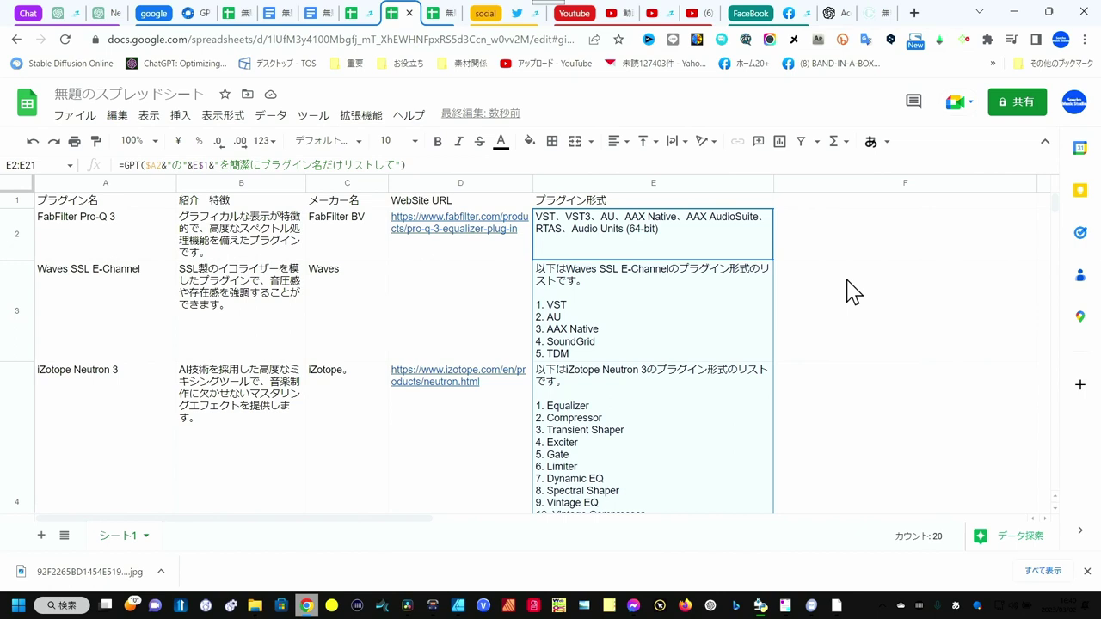
- Select F1 to begin the 価格 price column header
click(892, 203)
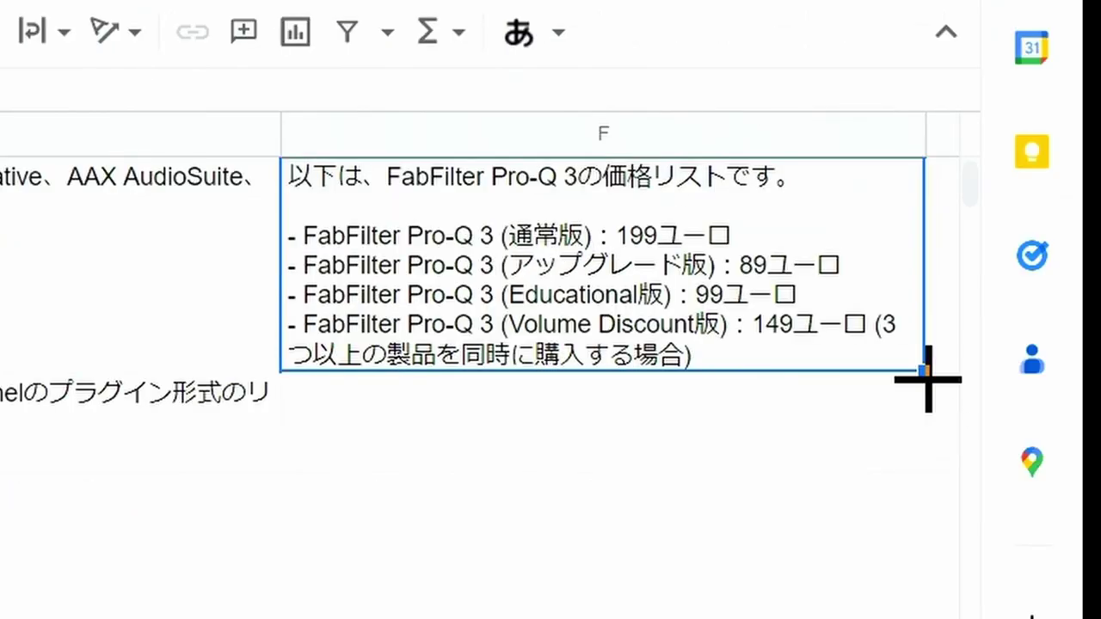
- Copy the price formula from F2 down through F21, then return to the top of the table
mouse_move(927, 379)
mouse_down()
mouse_move(551, 503)
mouse_move(527, 400)
mouse_up()
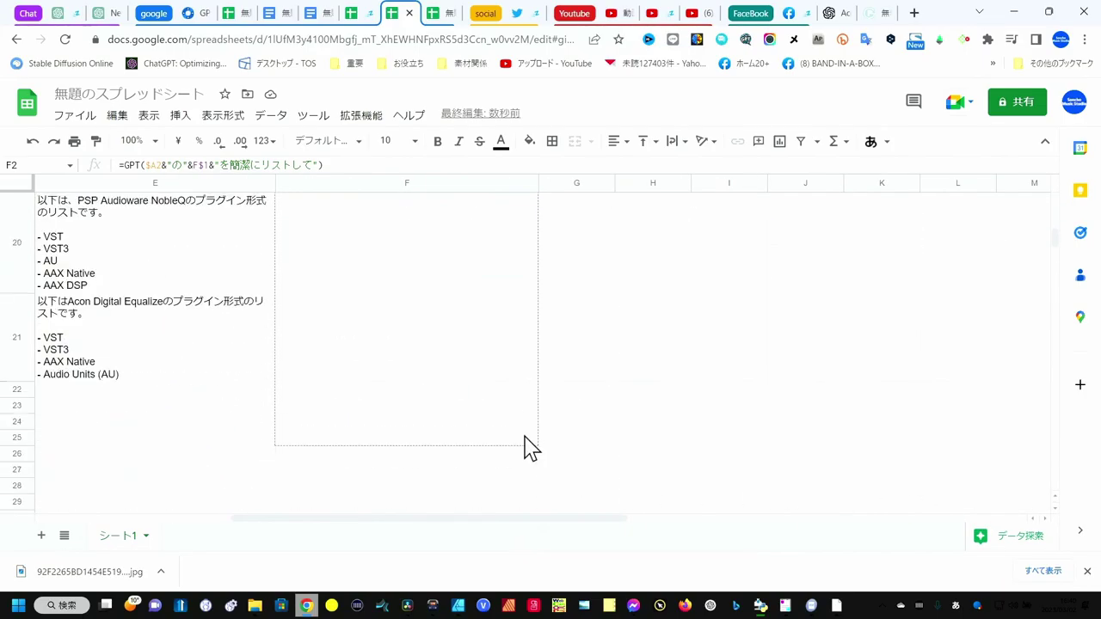
drag(526, 400, 523, 393)
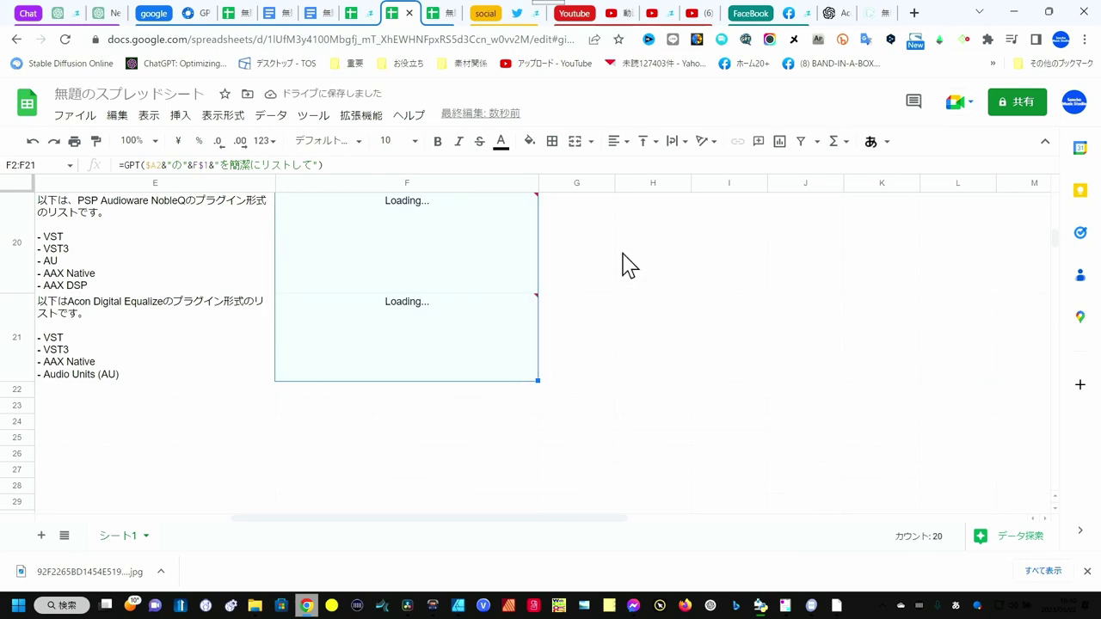
scroll(602, 263, up, 4)
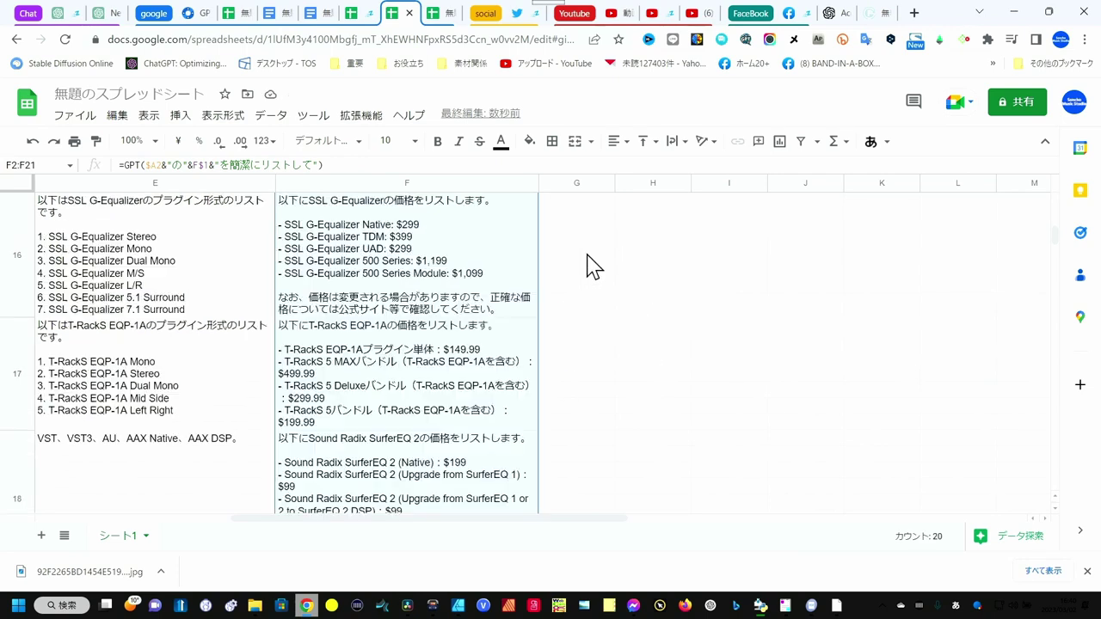
scroll(591, 264, up, 3)
scroll(585, 265, up, 3)
scroll(573, 274, up, 3)
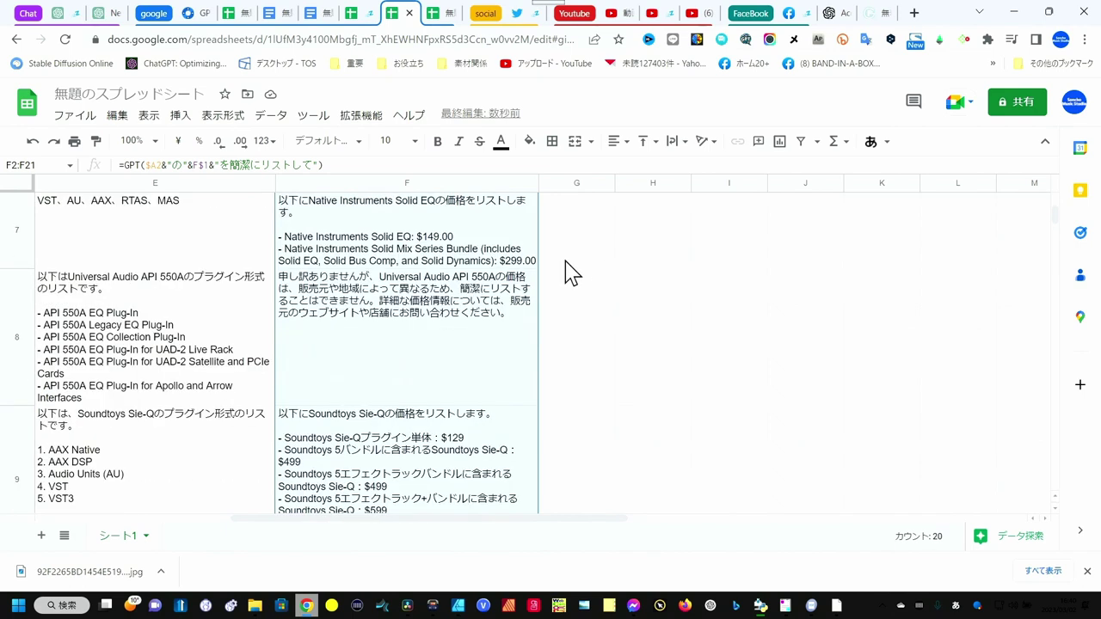
scroll(573, 274, up, 3)
scroll(573, 273, up, 3)
scroll(571, 273, up, 2)
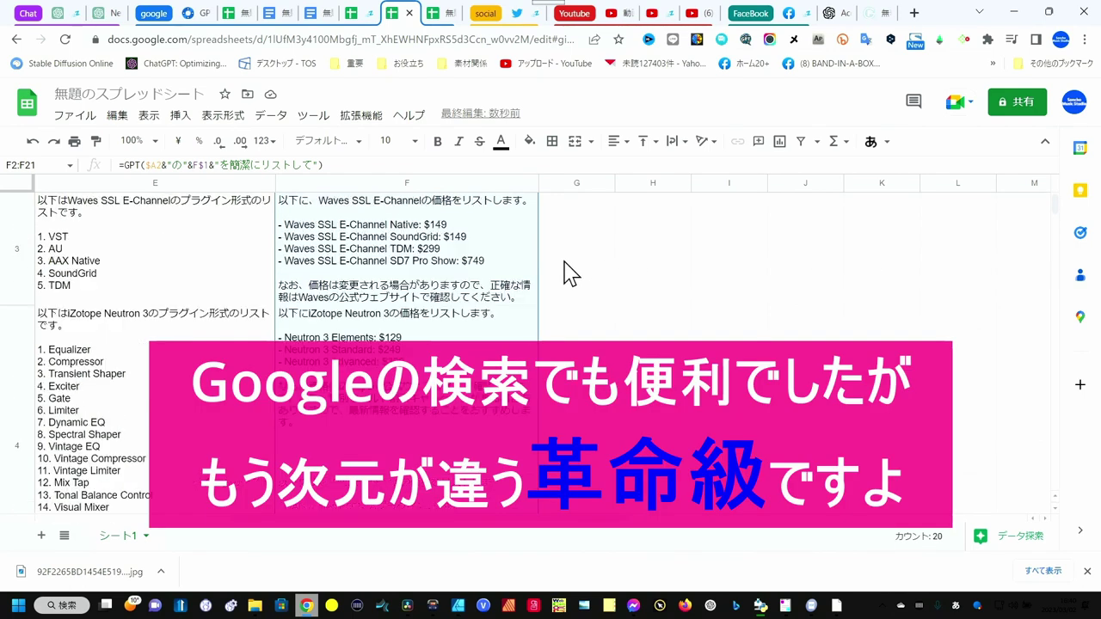
scroll(565, 270, up, 2)
scroll(565, 270, up, 1)
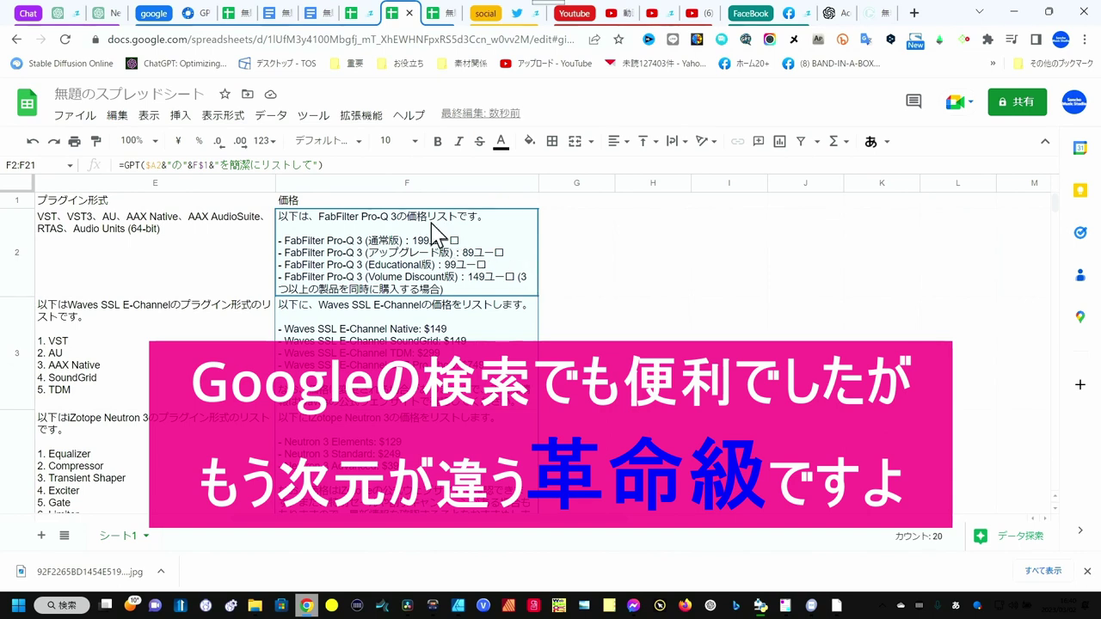
scroll(426, 284, left, 4)
click(418, 368)
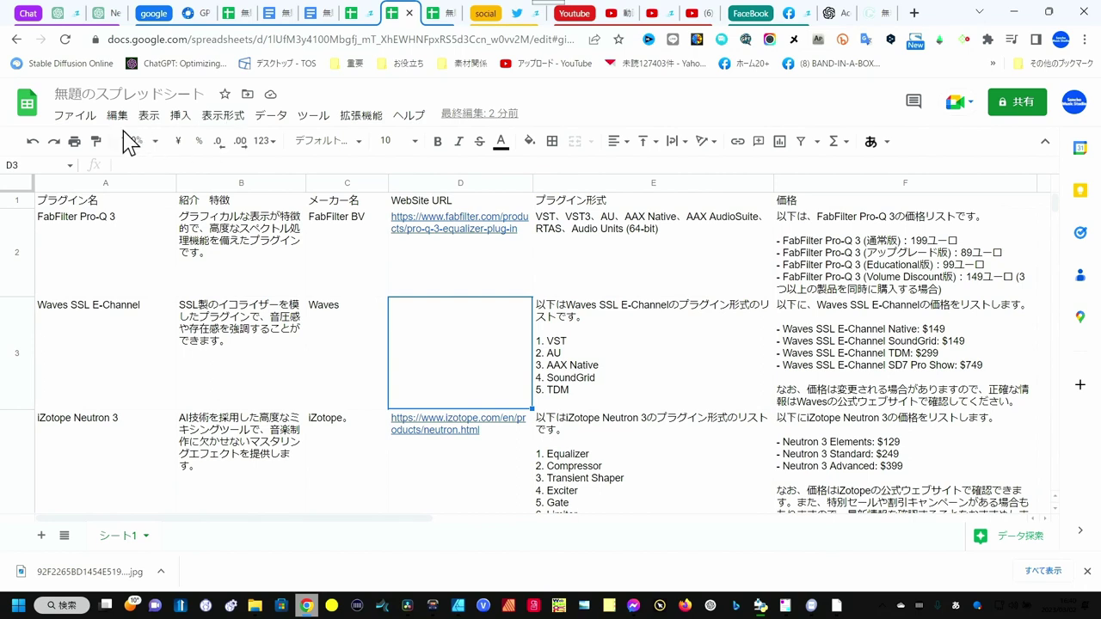
- Publish the entire document to the web as a web page, copy its link, and open a new tab
click(75, 115)
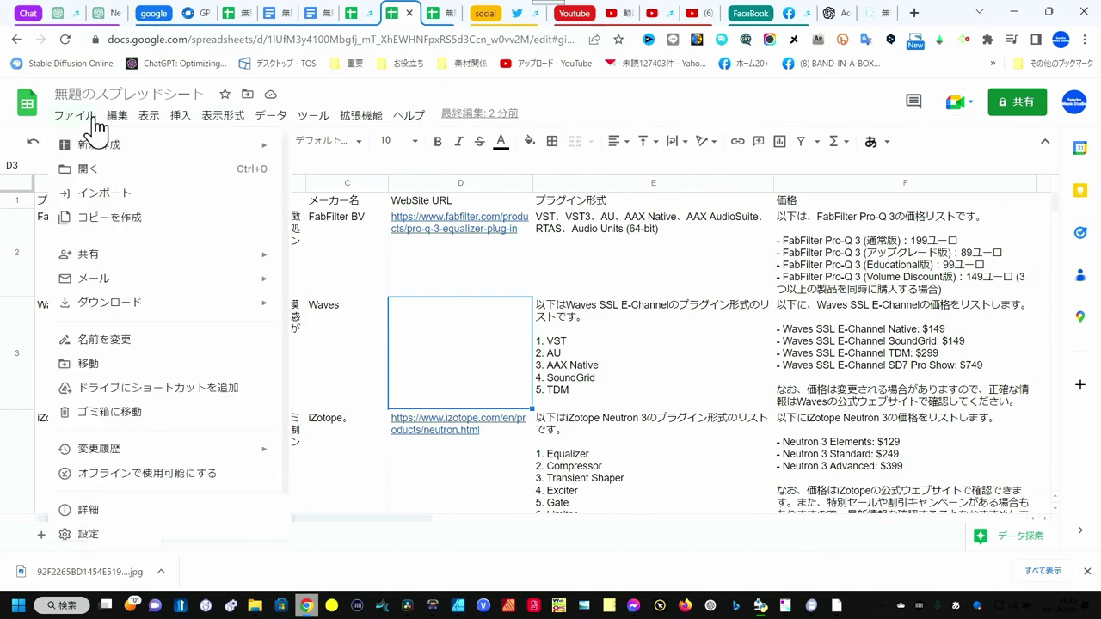
mouse_move(88, 253)
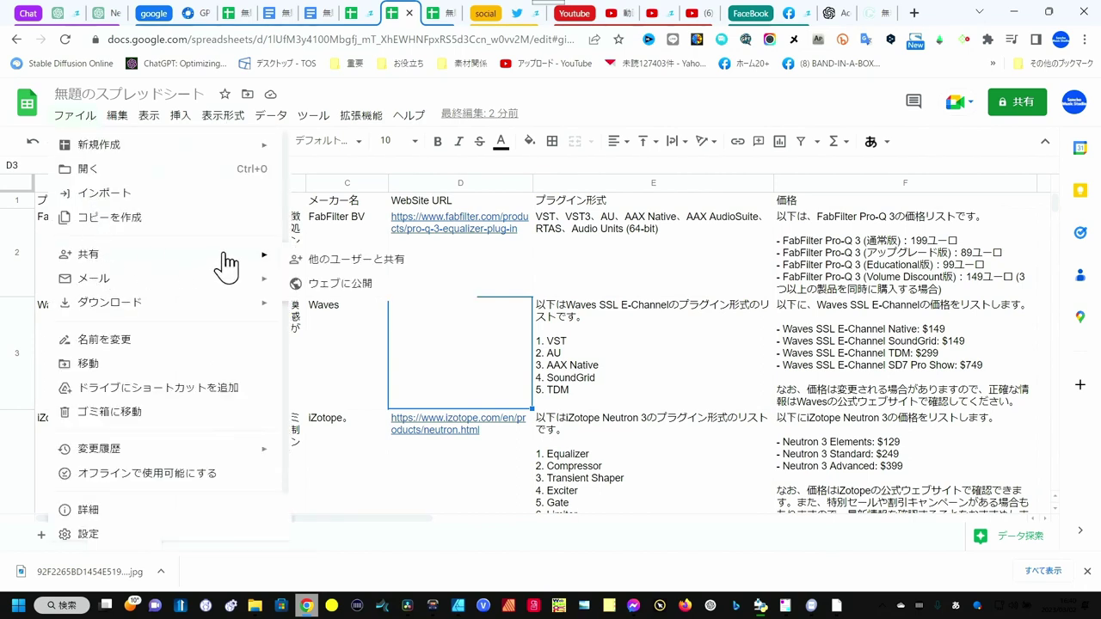
click(326, 285)
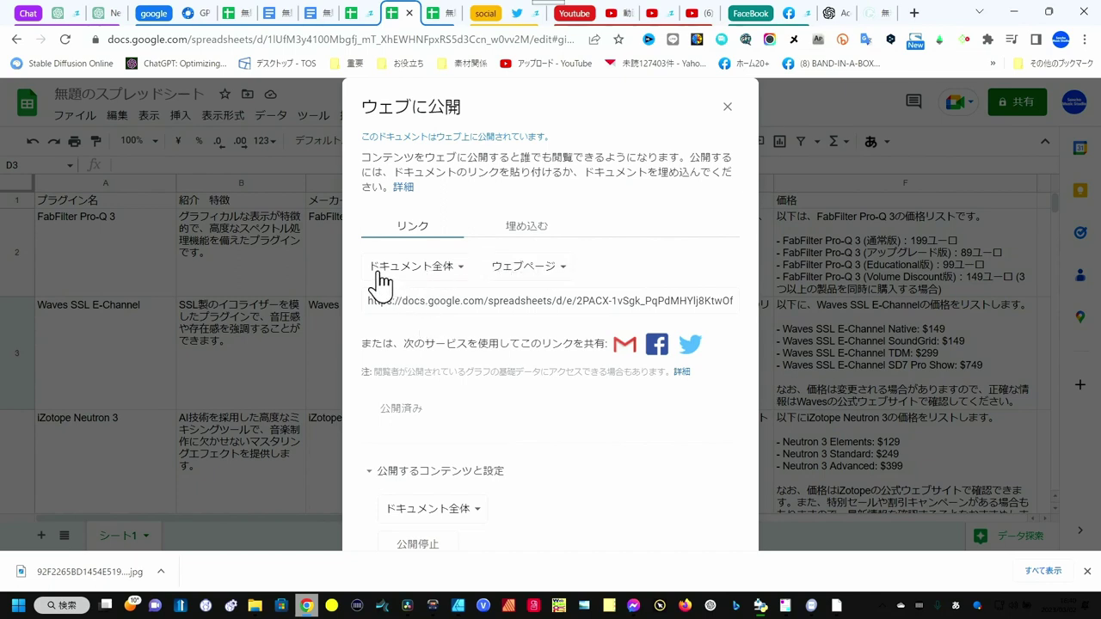
click(404, 307)
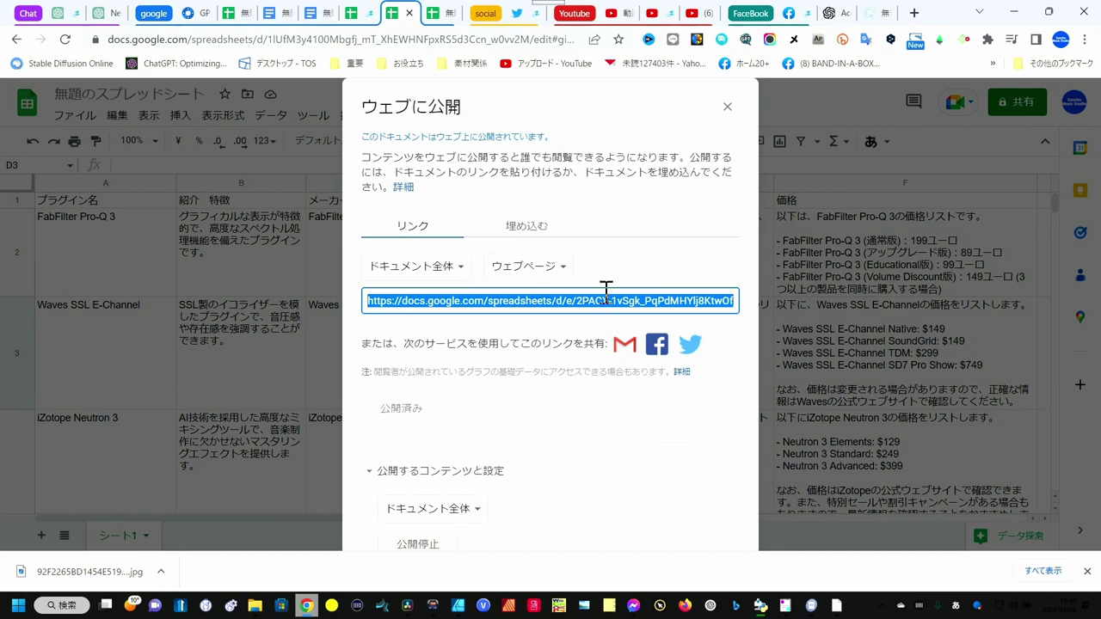
key(ctrl+t)
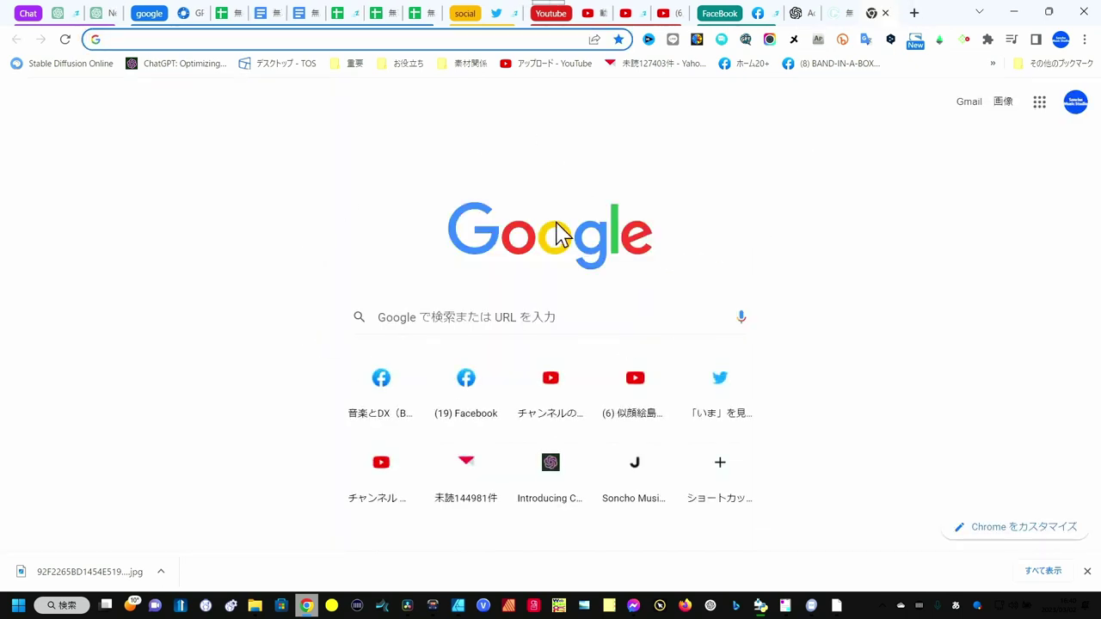
- Load the published sheet link, scroll through its plugin rows, then go back to the editor tab
click(360, 41)
key(ctrl+w)
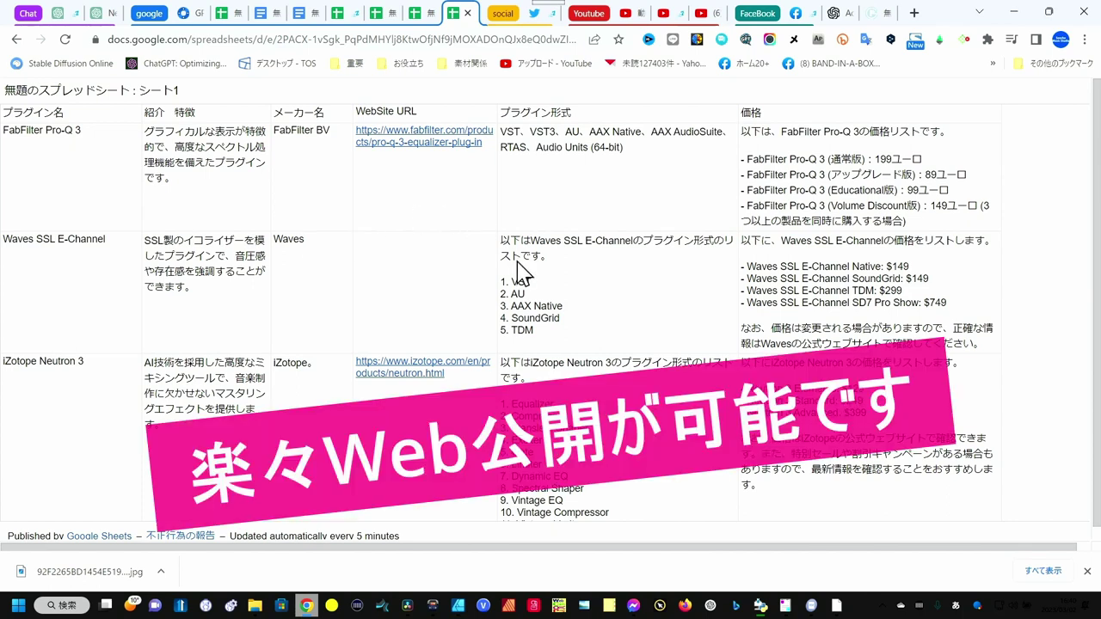
scroll(520, 273, down, 2)
scroll(520, 273, down, 2)
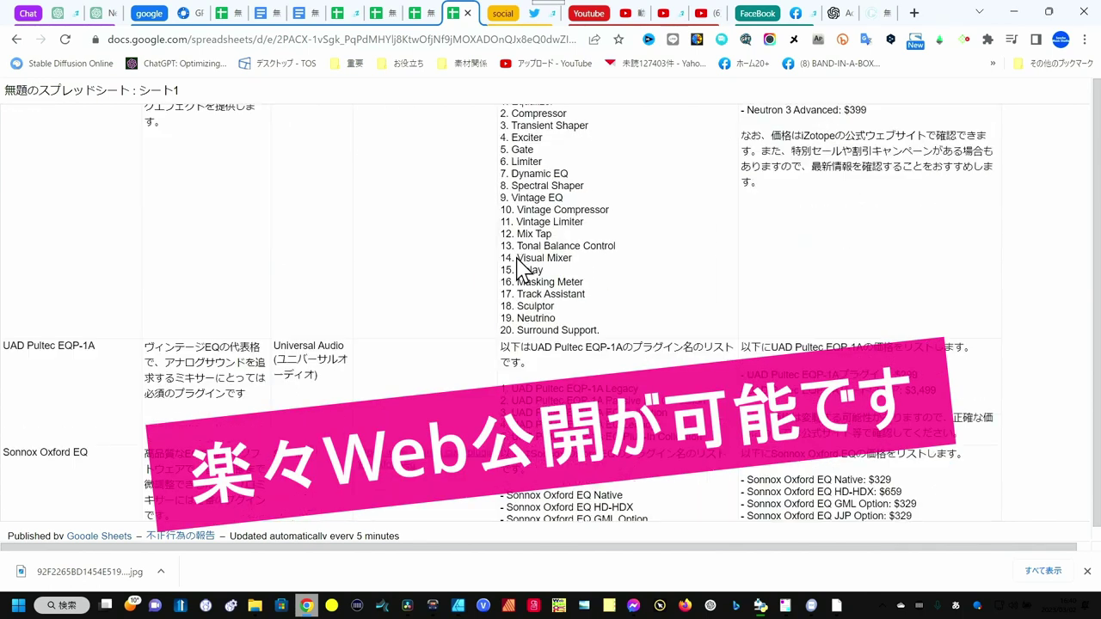
scroll(520, 273, down, 1)
scroll(520, 273, down, 1)
scroll(521, 274, up, 1)
scroll(520, 266, up, 4)
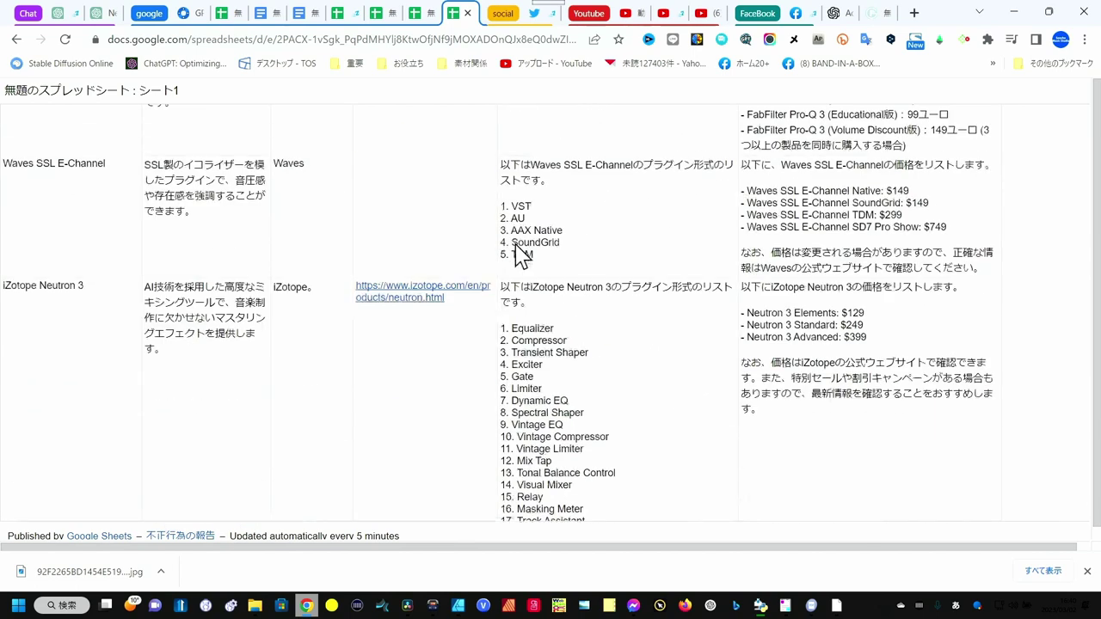
scroll(521, 254, up, 2)
click(379, 13)
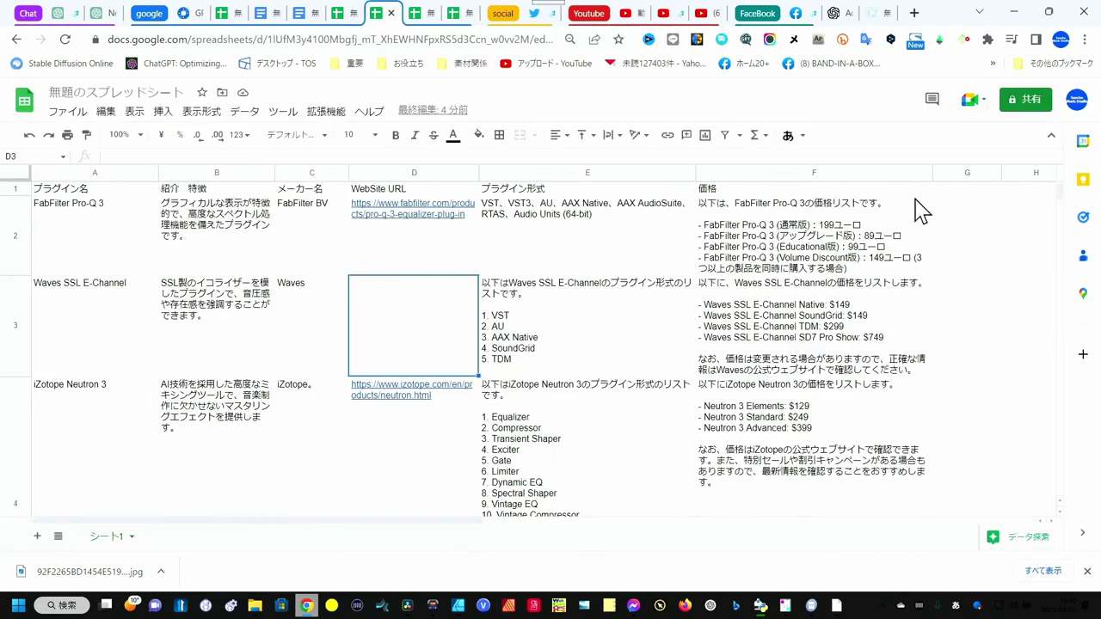
- Fill the header row A1:F1 with cyan
click(779, 190)
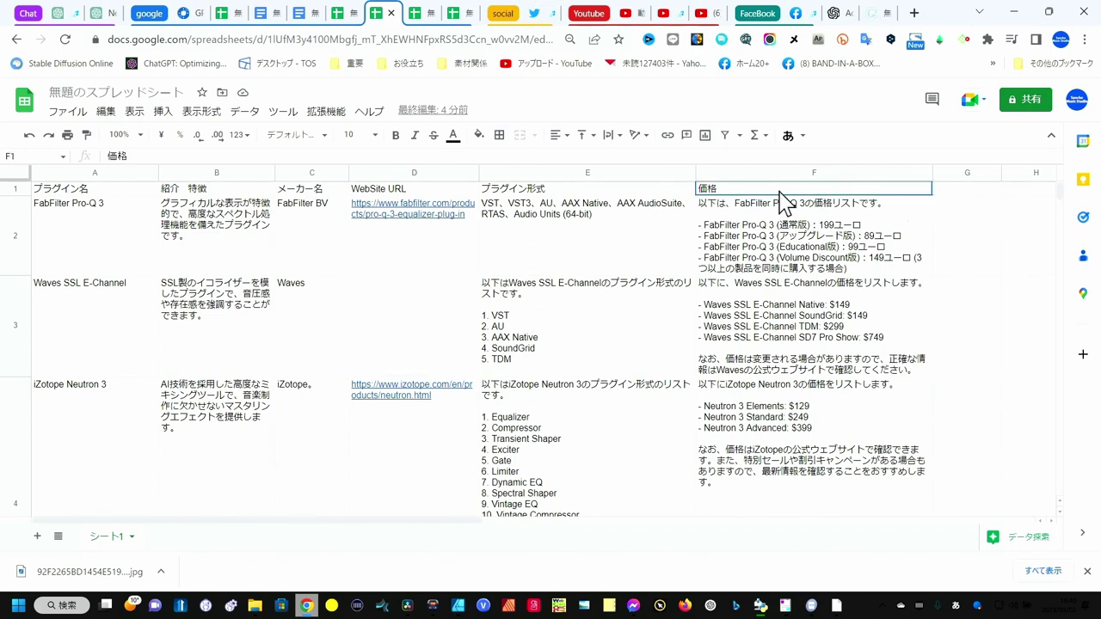
key(ctrl+shift+Left)
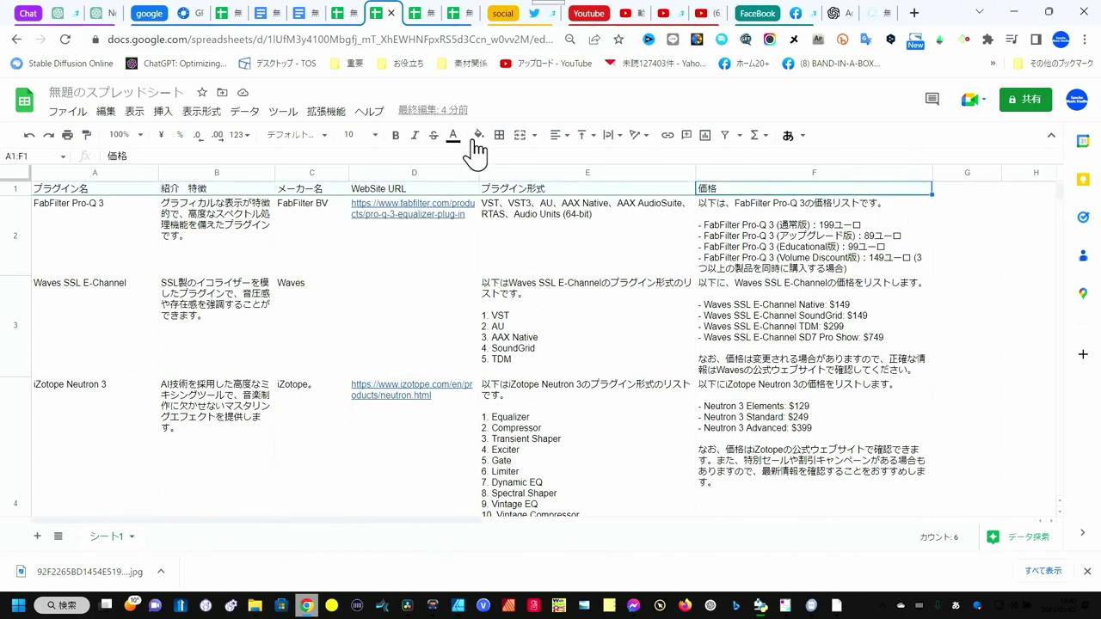
click(478, 138)
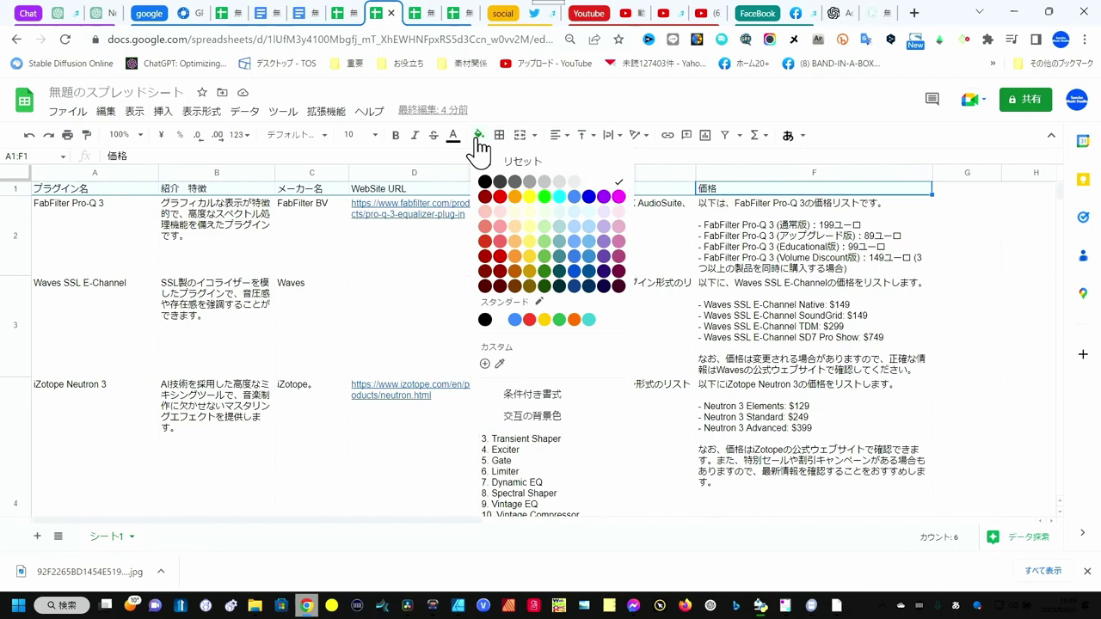
click(559, 197)
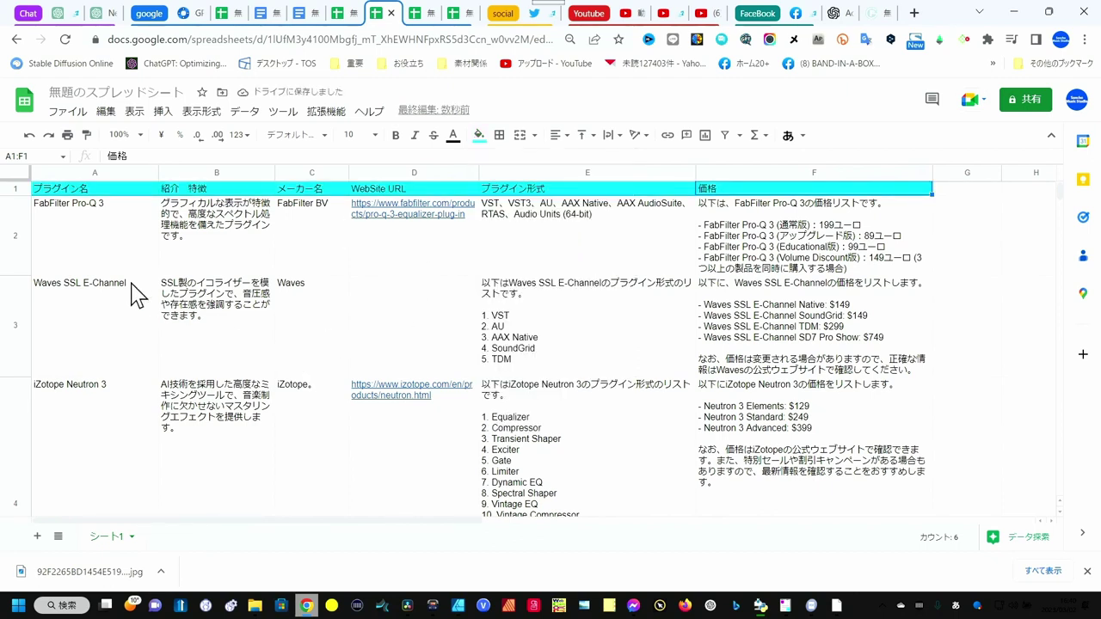
- Fill the plugin names in A2:A21 with yellow, then select D2
click(110, 243)
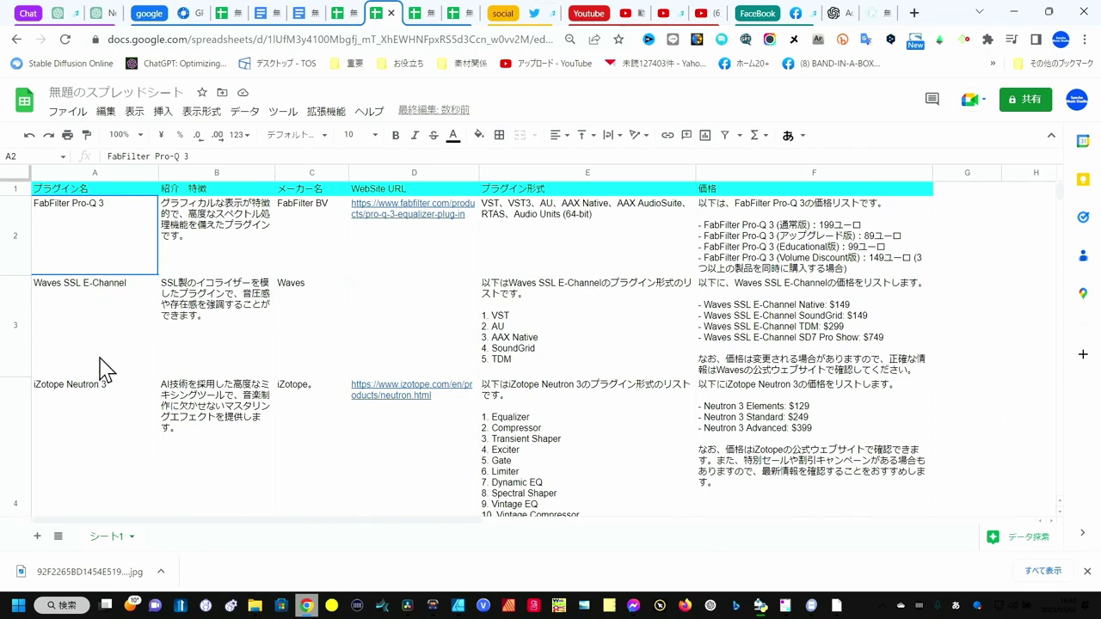
mouse_move(99, 368)
mouse_down()
mouse_move(90, 551)
mouse_move(115, 324)
mouse_up()
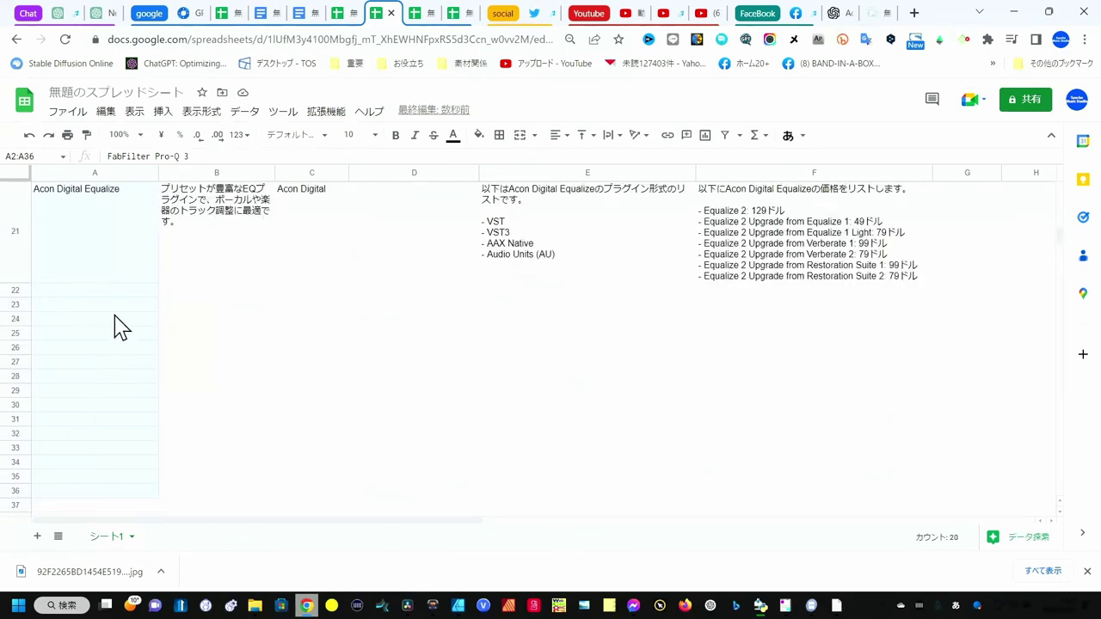
click(481, 141)
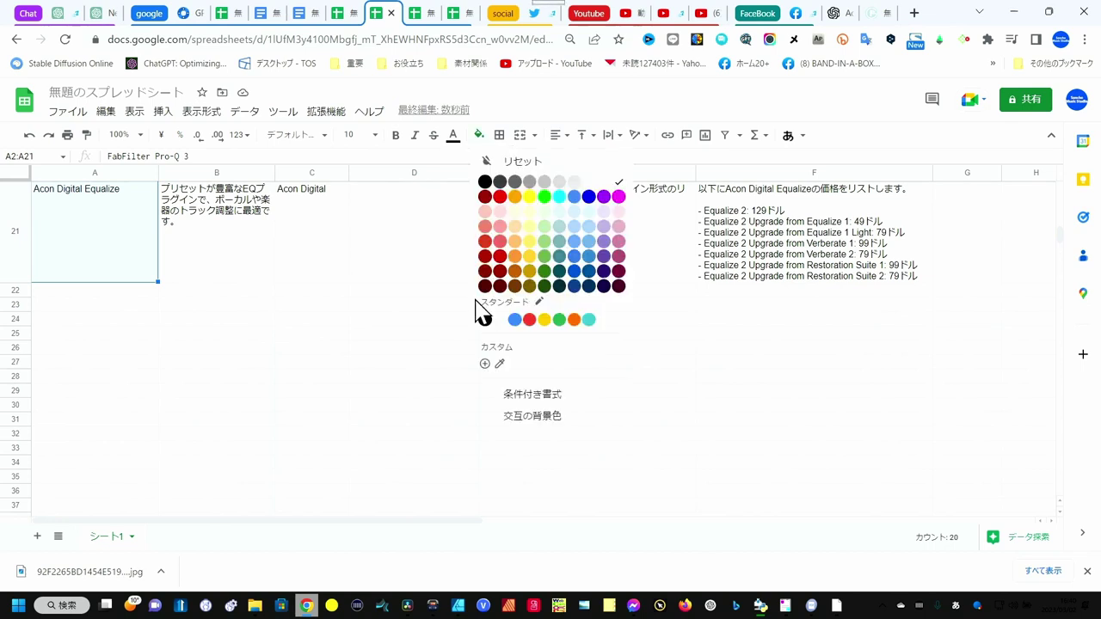
click(529, 197)
scroll(381, 356, up, 5)
scroll(381, 356, up, 5)
scroll(381, 356, up, 5)
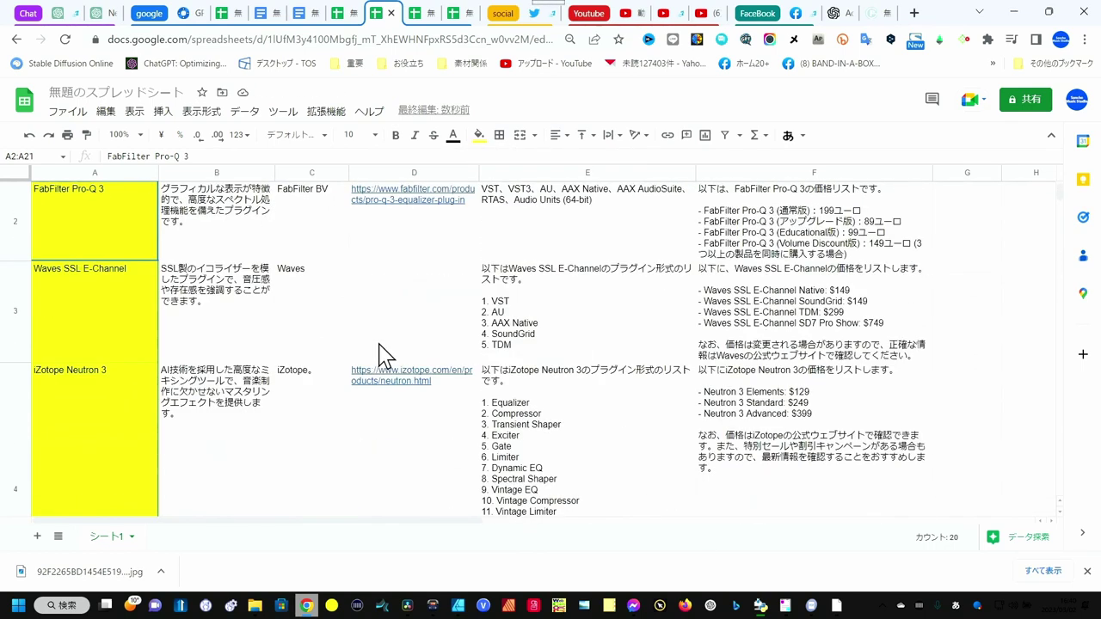
scroll(381, 356, up, 1)
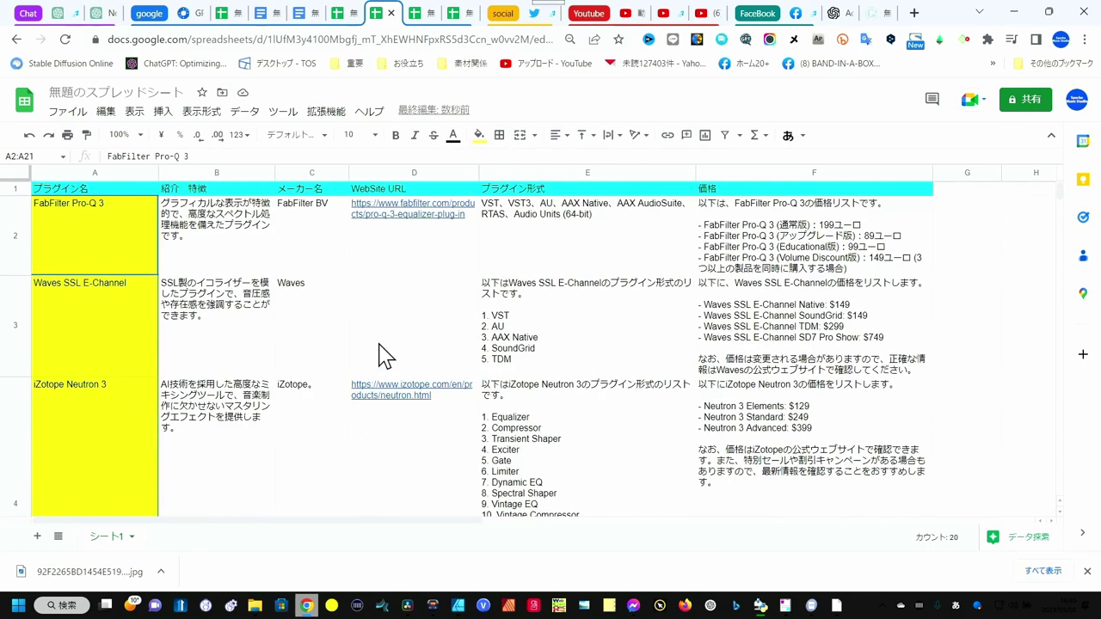
click(384, 270)
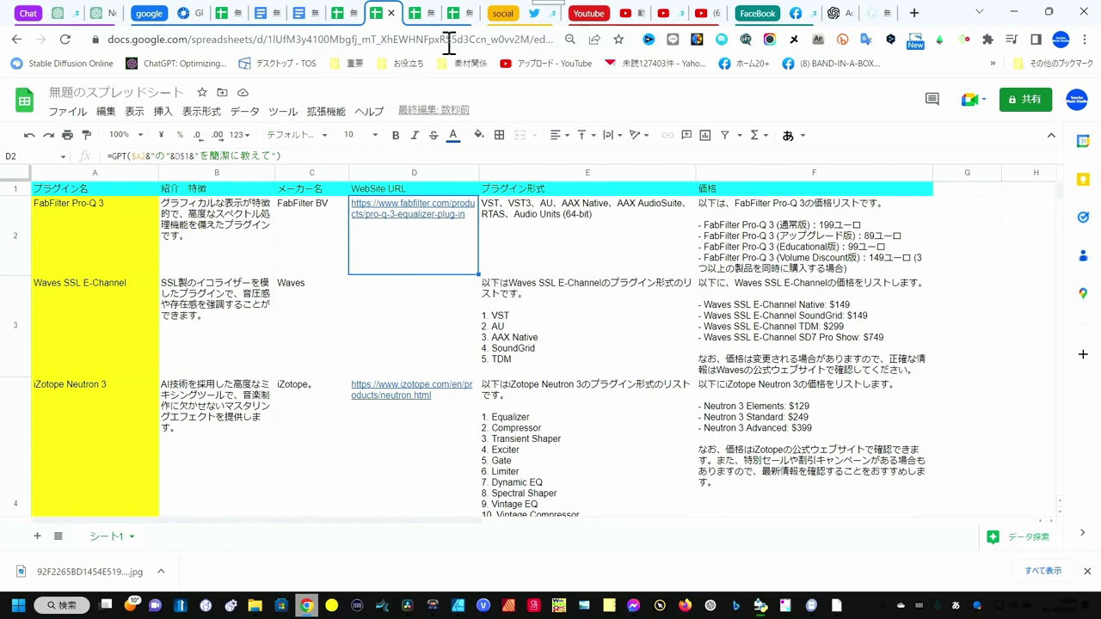
- Reload the published page to check for the new colours, then open the editor's File menu
click(459, 18)
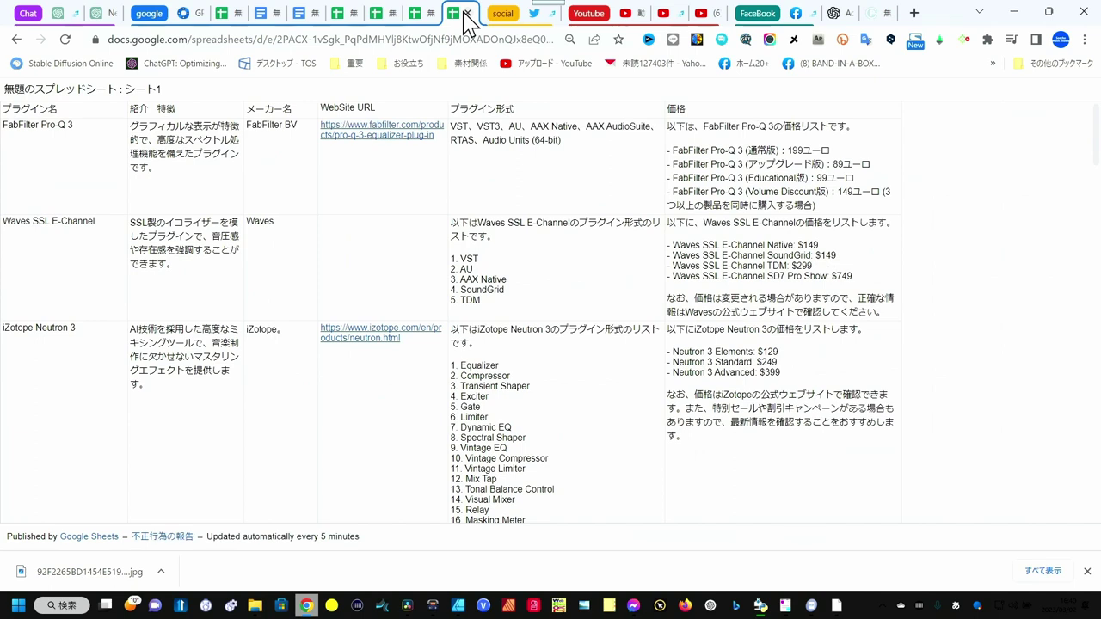
click(65, 40)
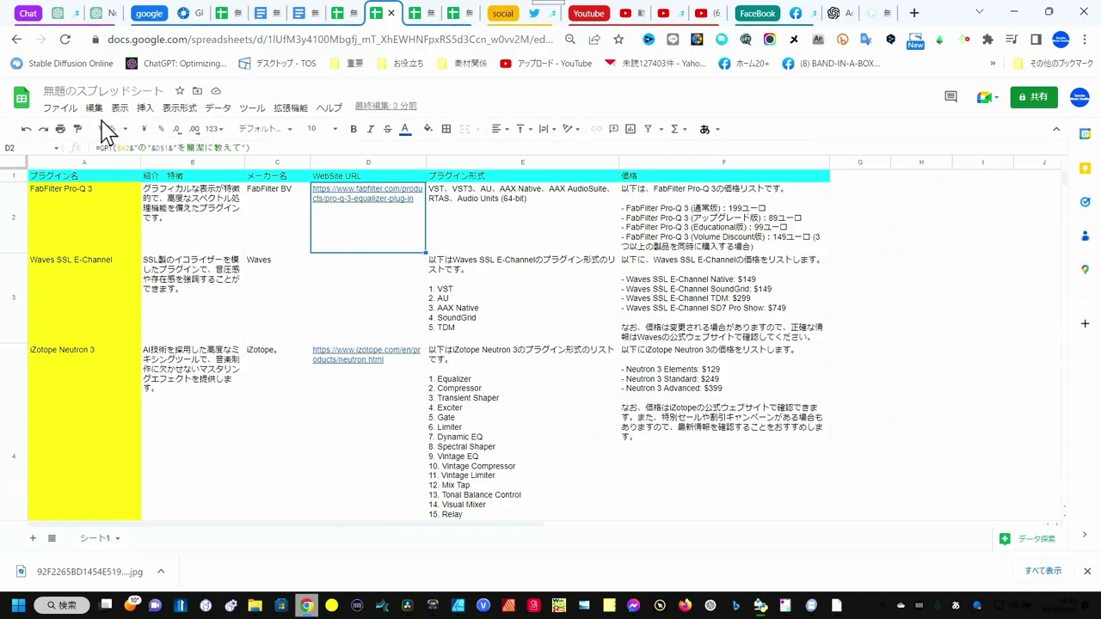
click(63, 109)
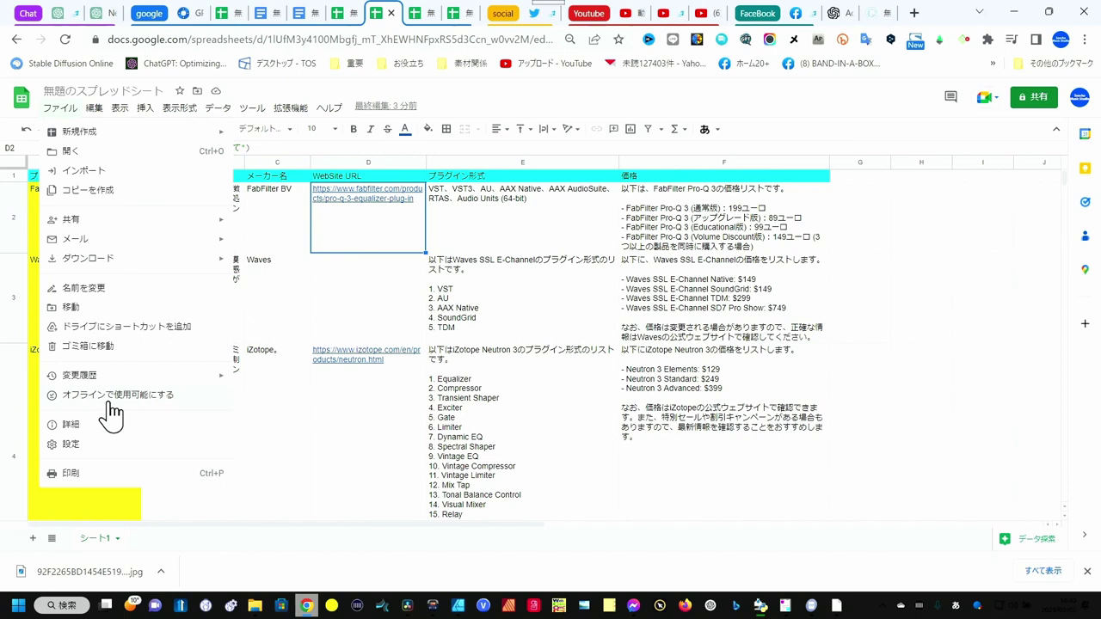
- Reload the published page so it picks up the cyan header and yellow name fills
click(460, 15)
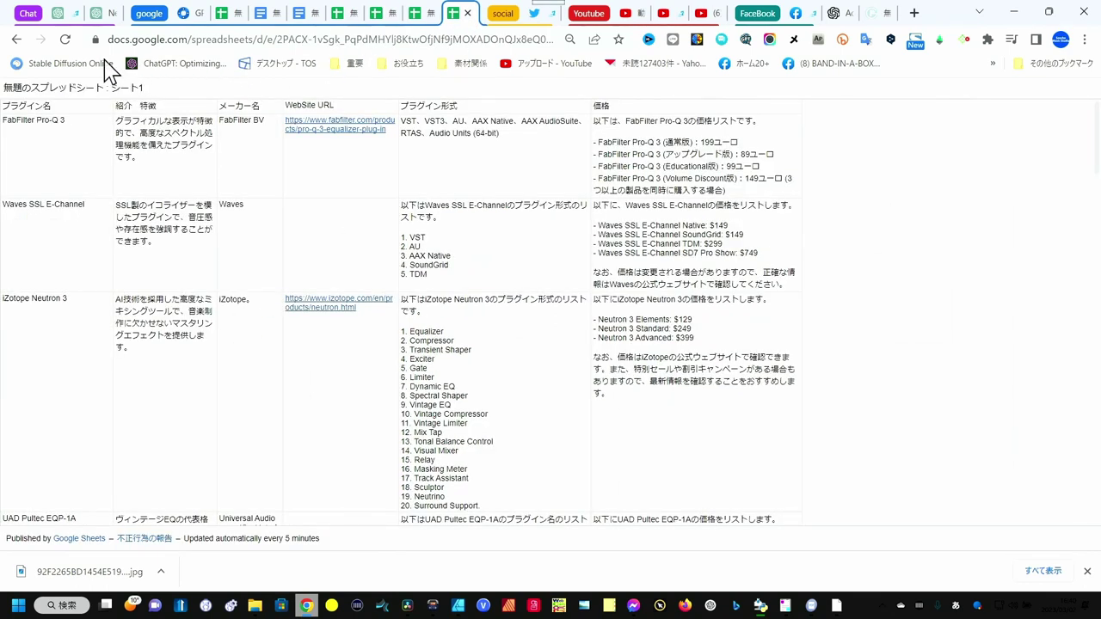
click(66, 40)
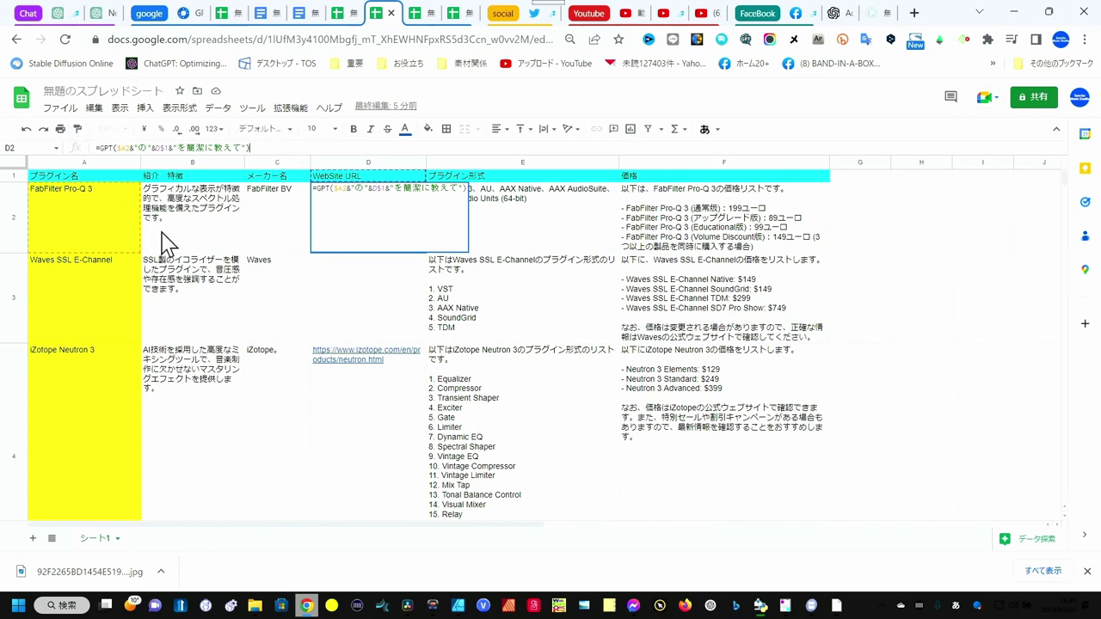
- Commit the D2 URL formula by selecting C2, then view the published page
click(255, 247)
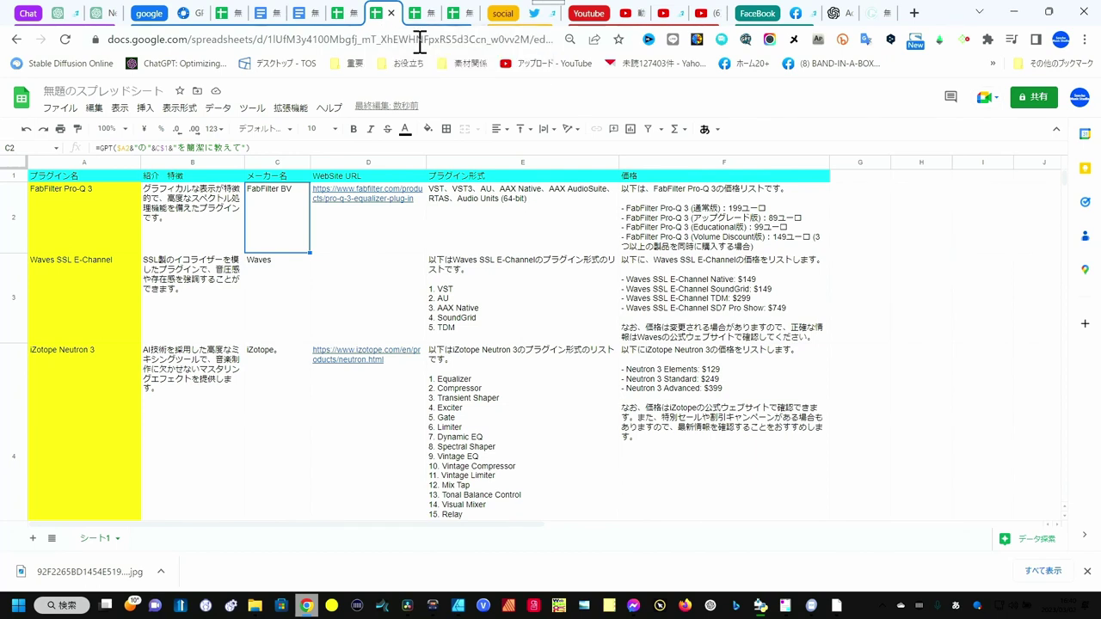
click(459, 14)
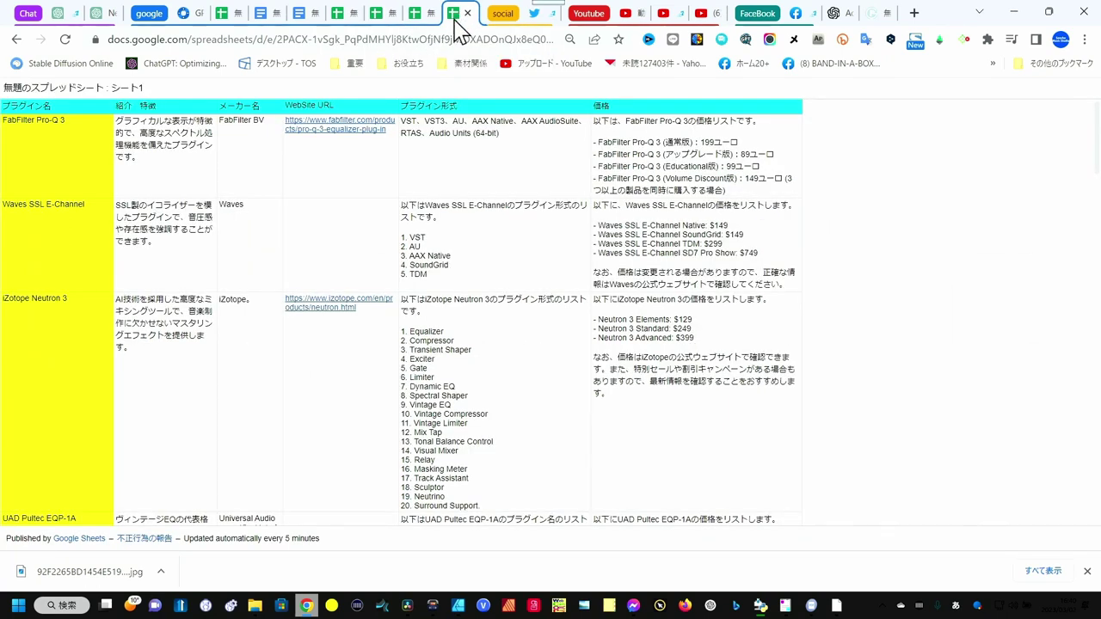
- Follow the fabfilter.com link in the published sheet's WebSite URL column to the Pro-Q 3 page
click(356, 138)
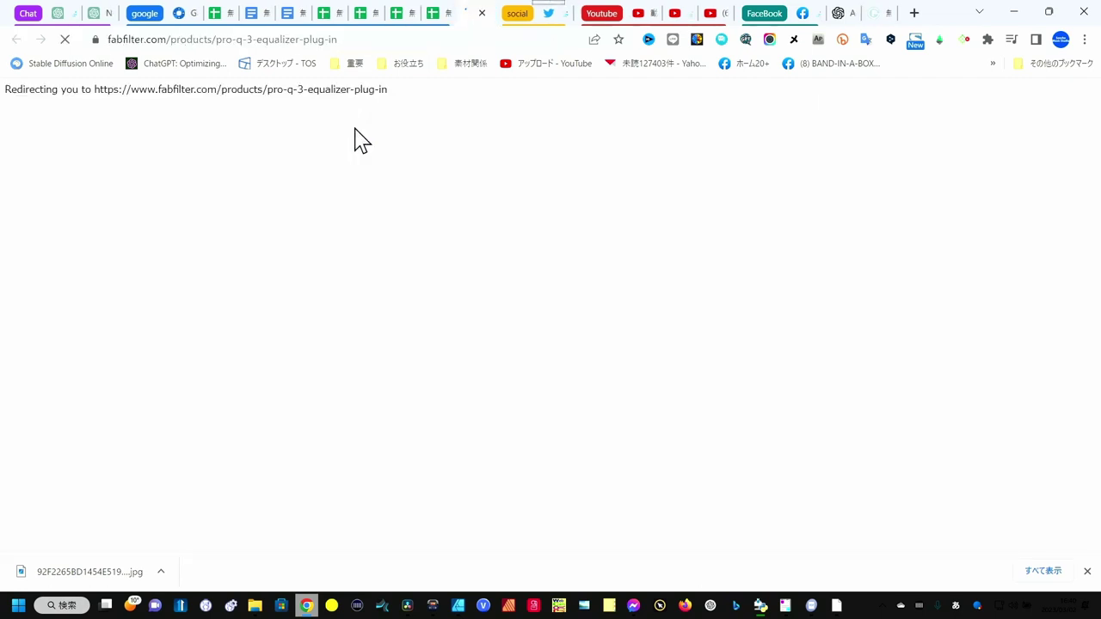